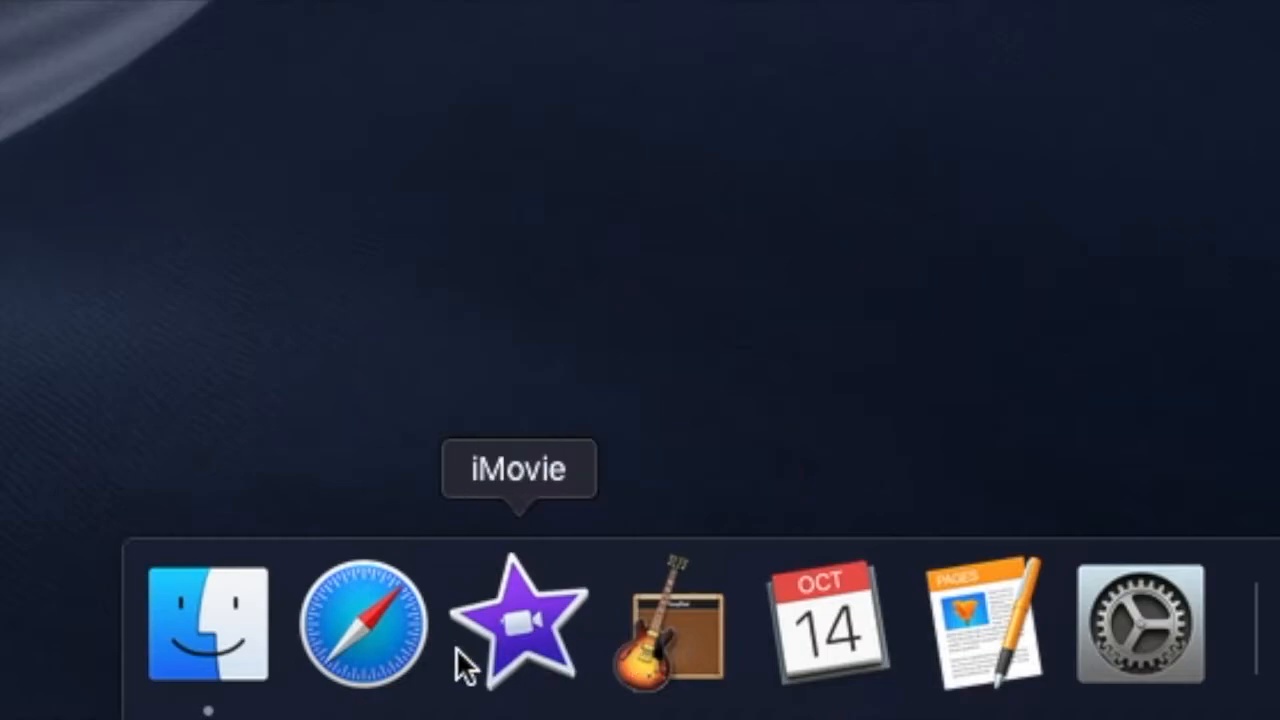
Launch Adobe Premiere Pro CC 2019 from its folder in Applications.
left_click(191, 611)
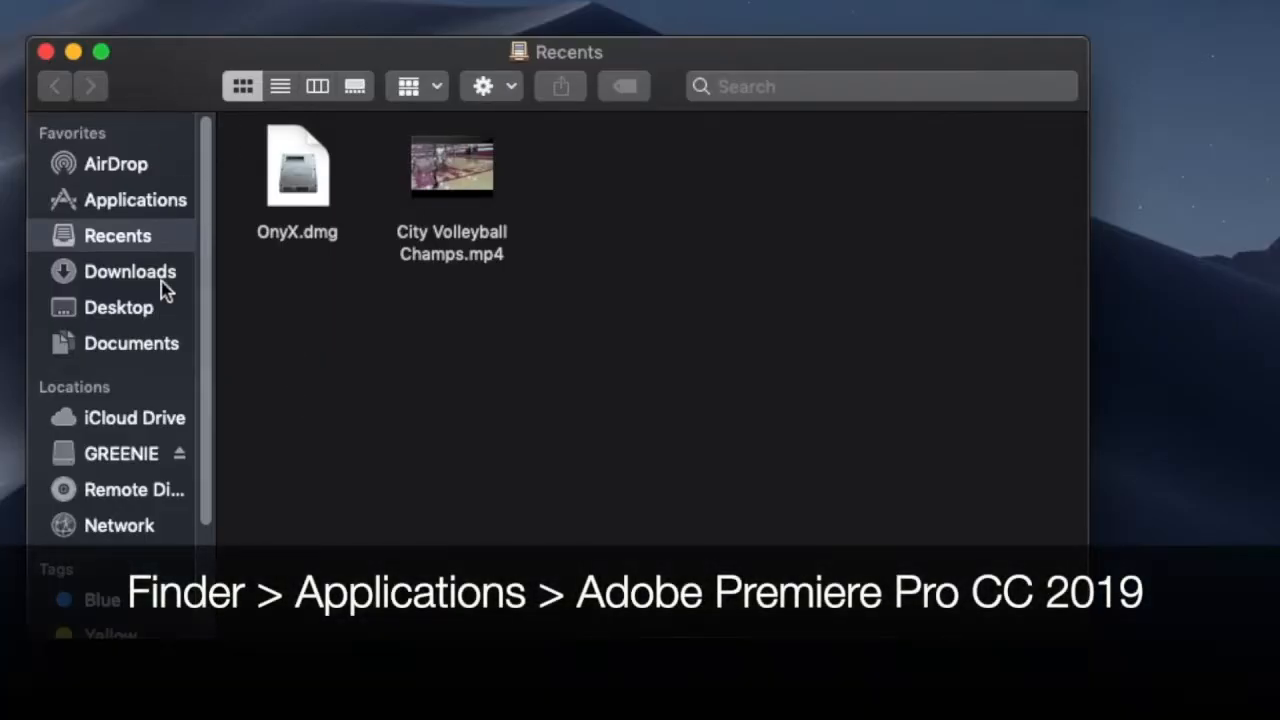
left_click(118, 205)
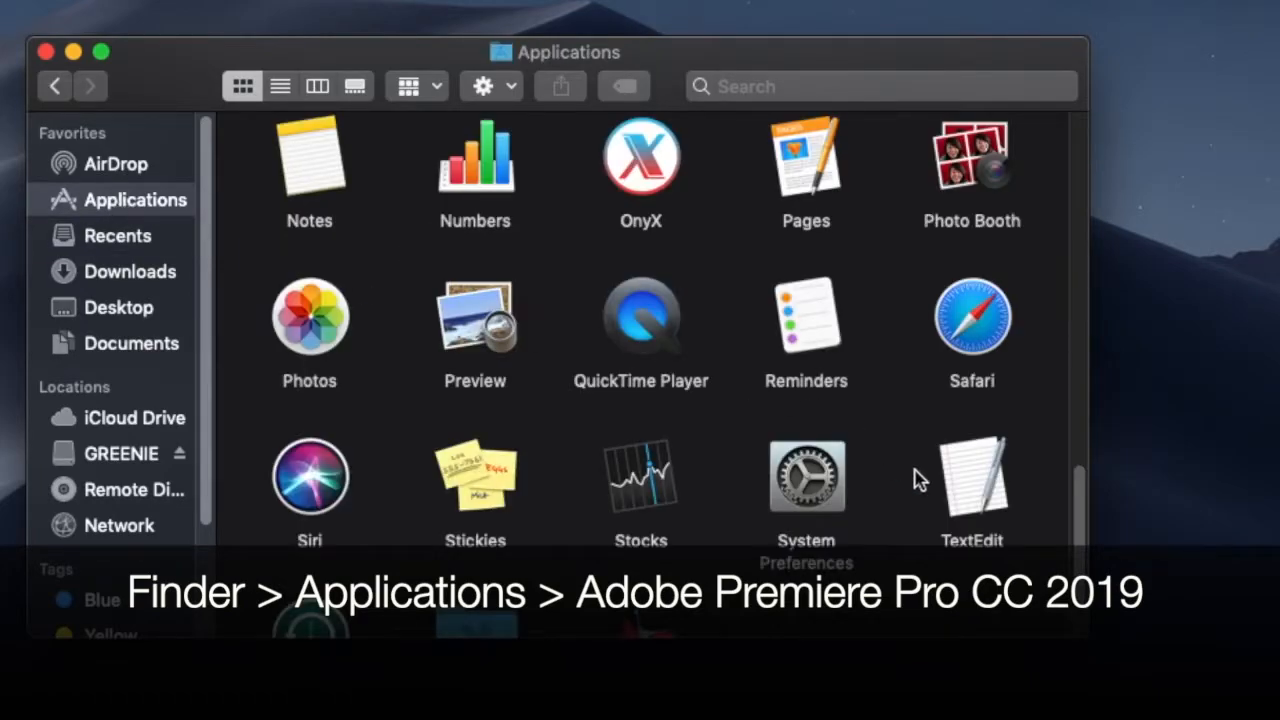
left_click_drag(1076, 543, 1074, 126)
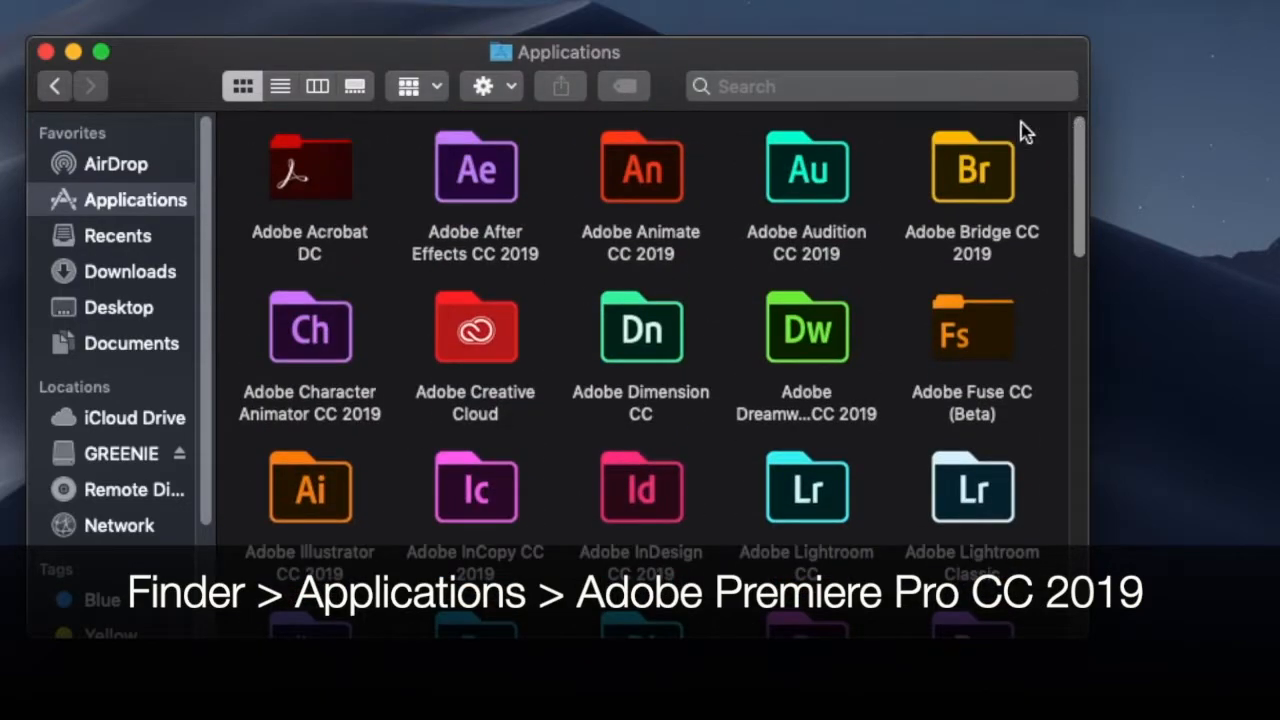
left_click_drag(1077, 200, 1054, 289)
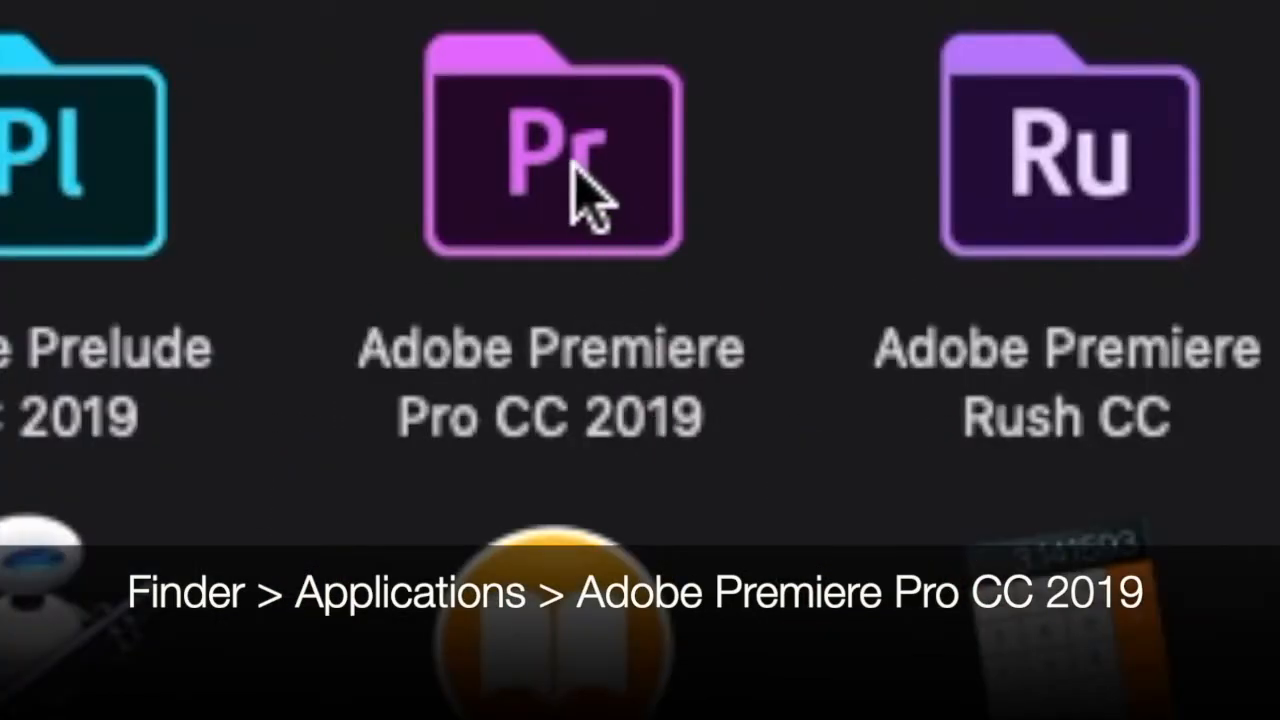
double_click(556, 163)
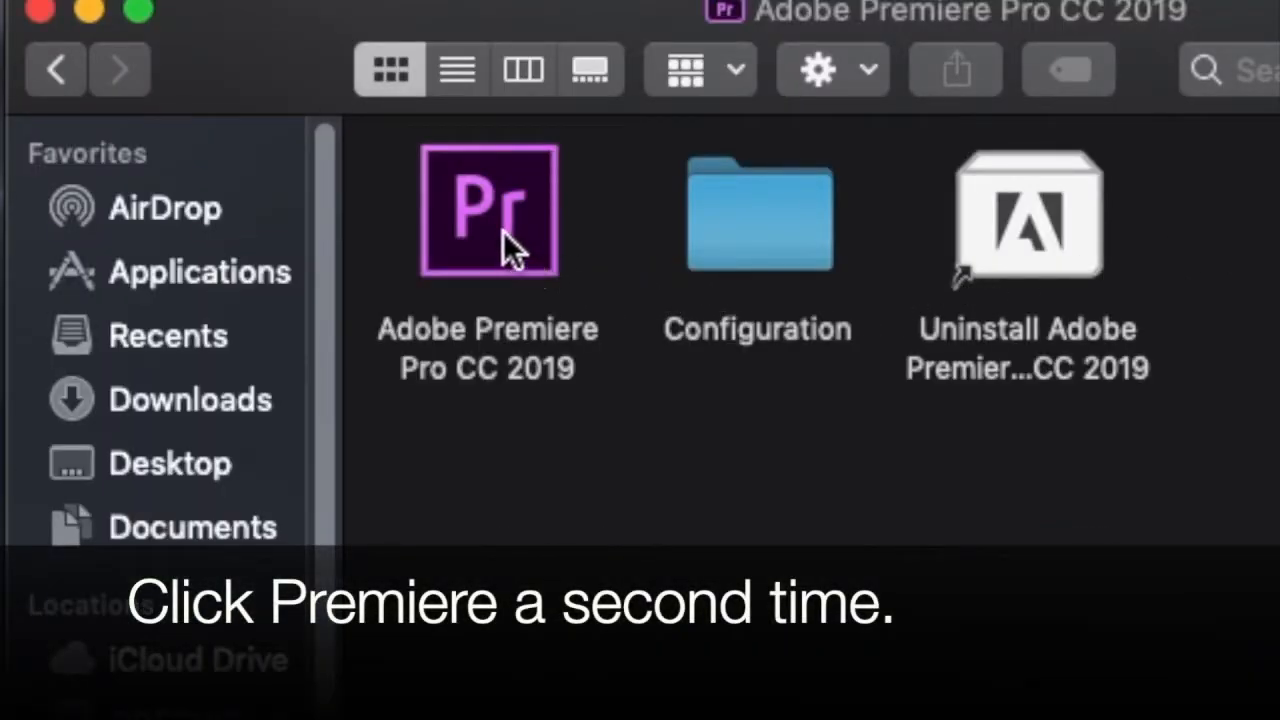
double_click(488, 209)
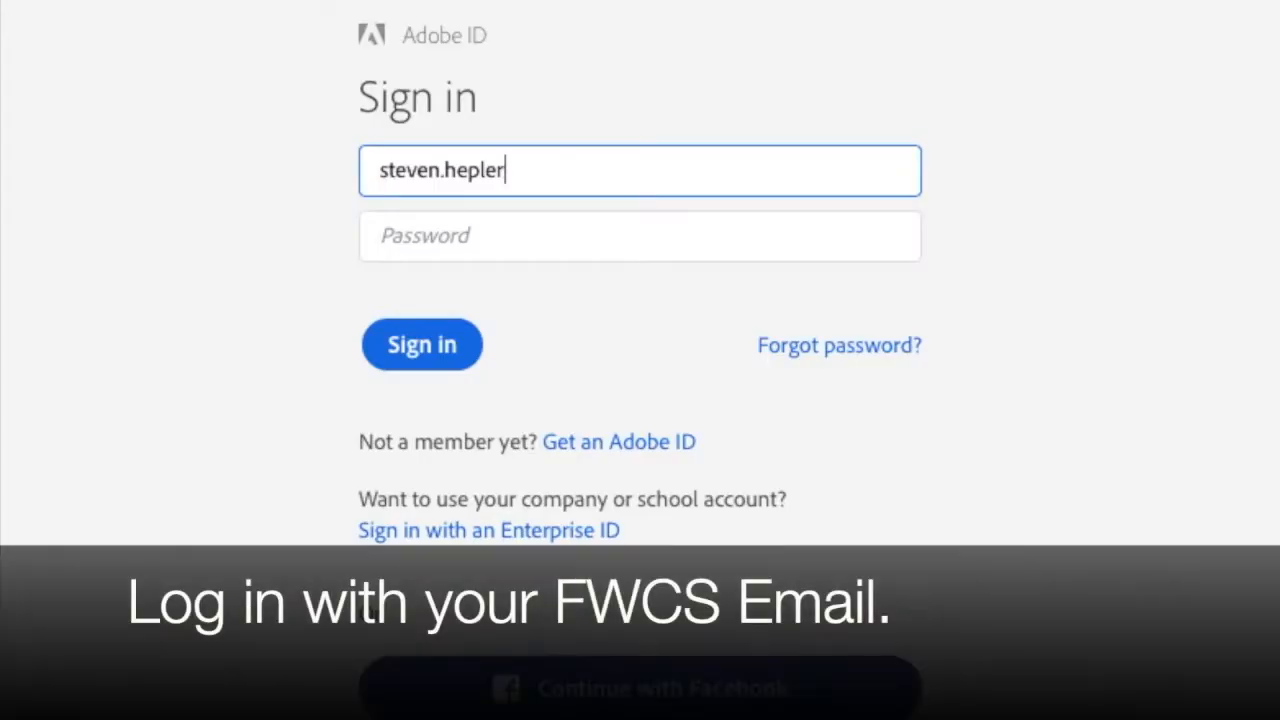
Sign in with the school e-mail address, choosing the Enterprise ID company or school account and entering the organizational account login and password.
type("@fwcs.k12")
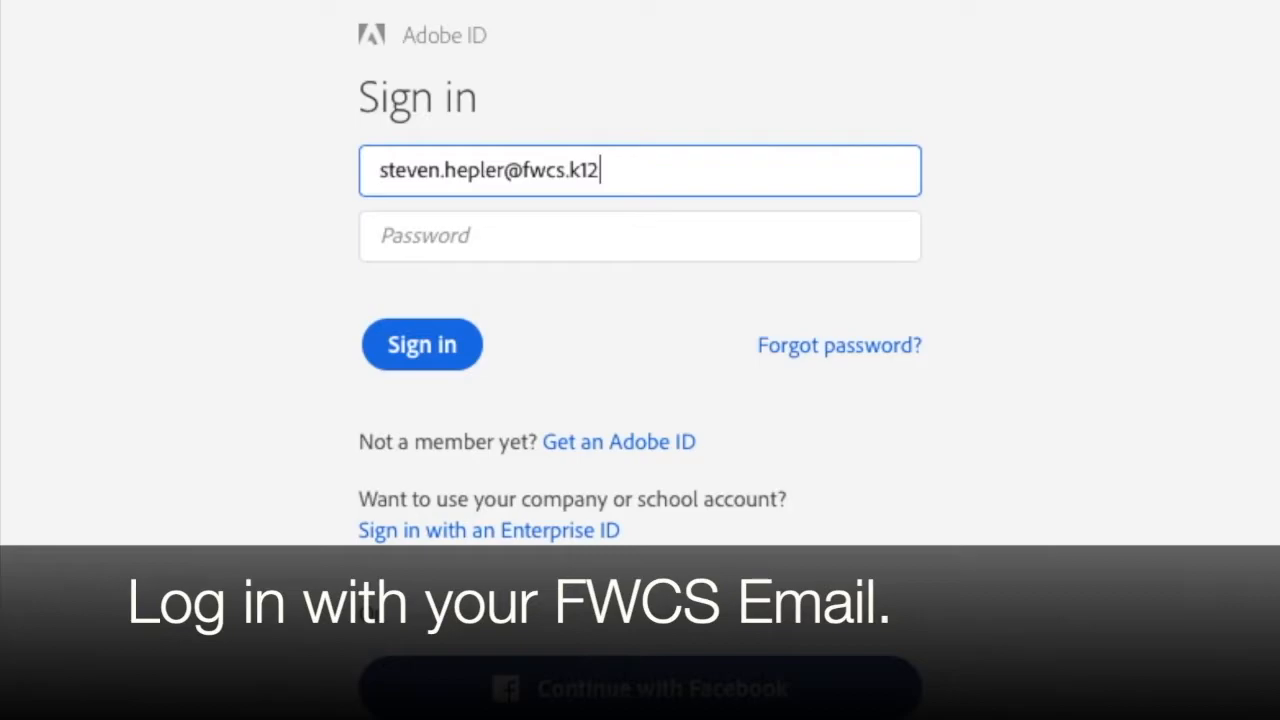
type(".in.u")
key("BackSpace")
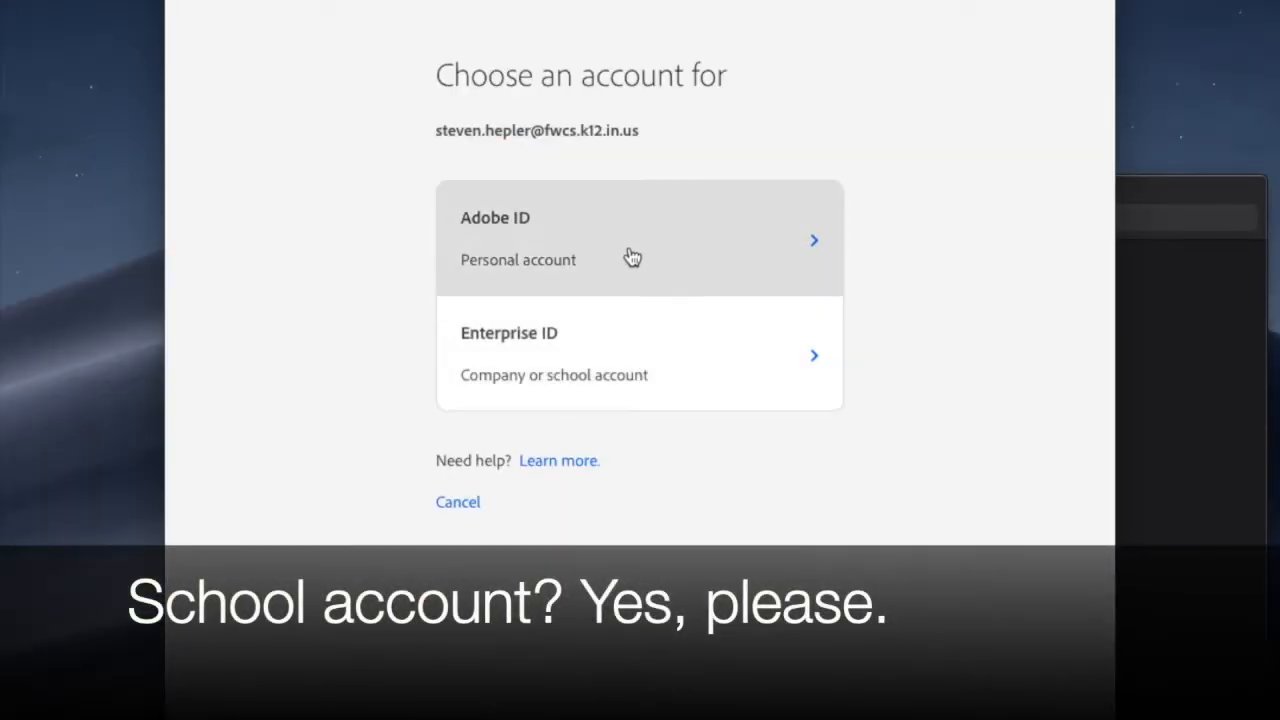
left_click(641, 358)
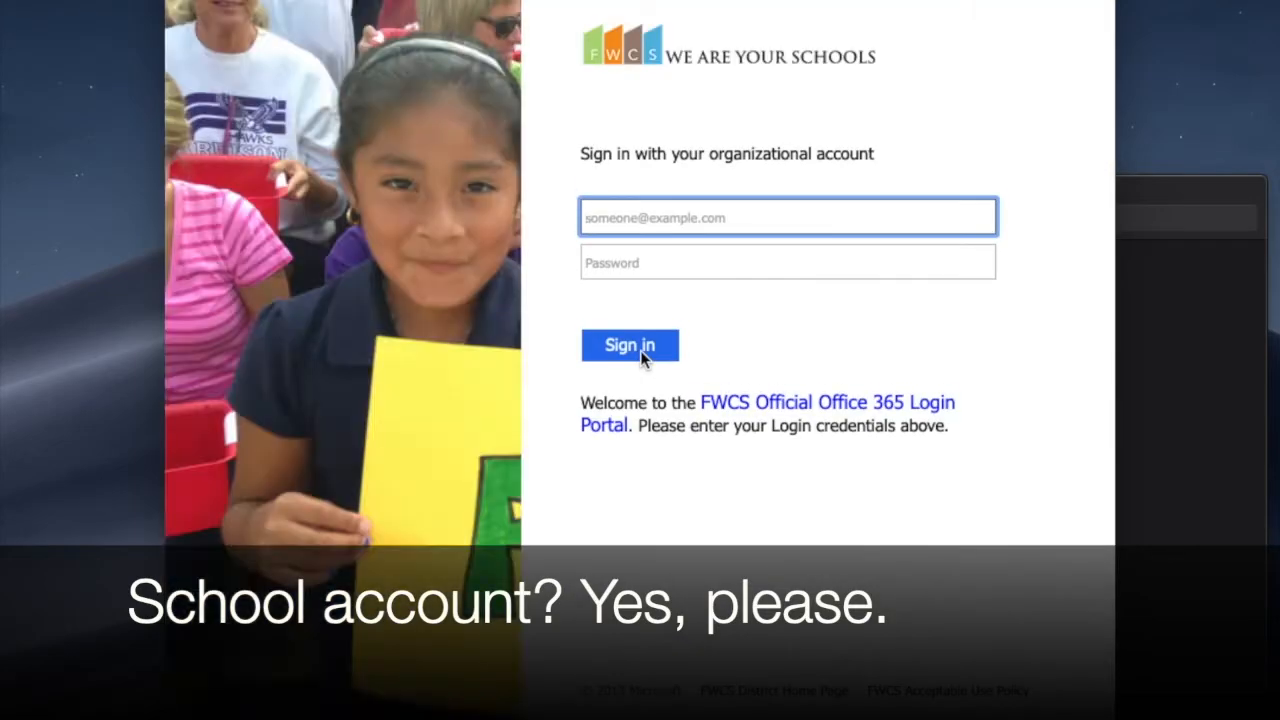
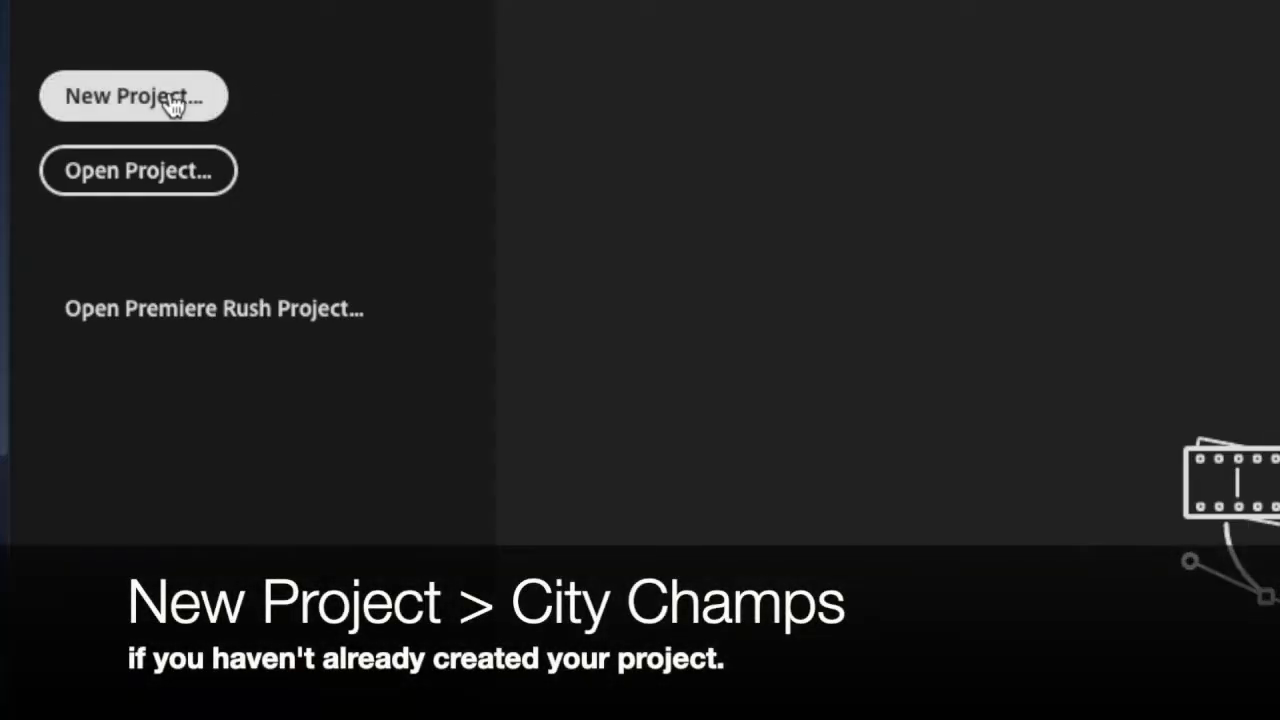
Start a new project and name it City Champs.
left_click(72, 173)
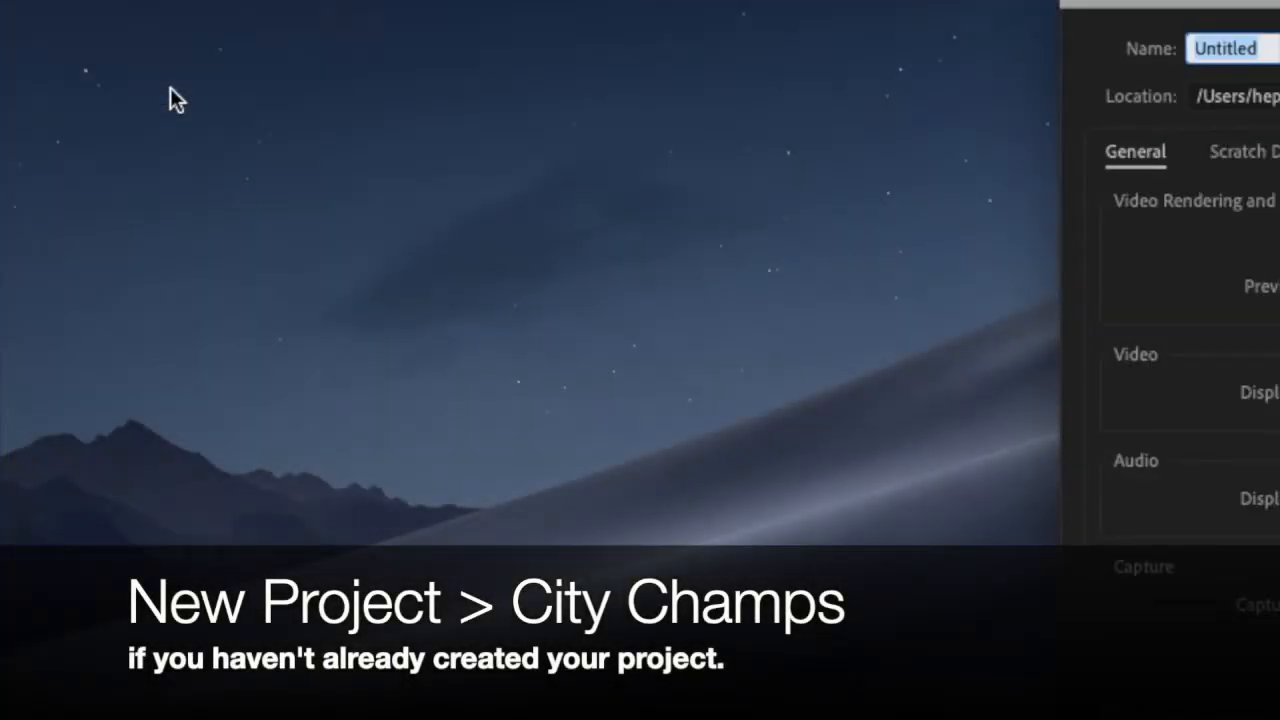
key("BackSpace")
type("C")
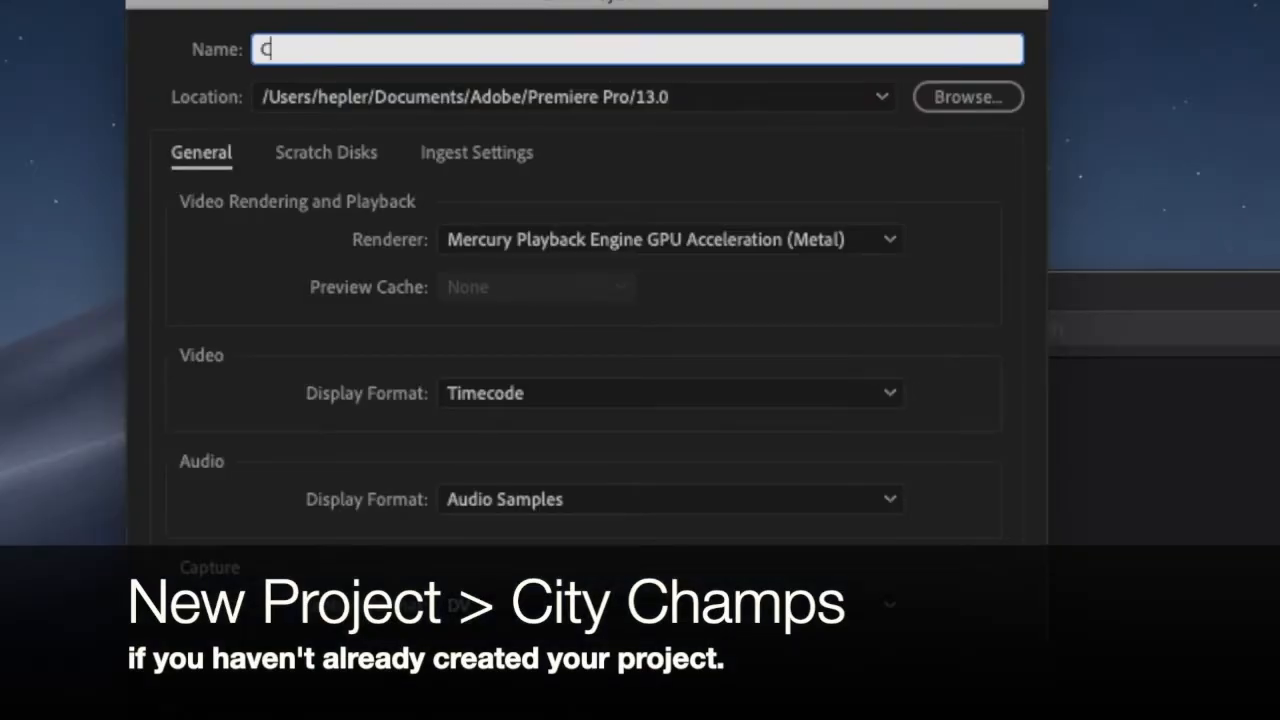
type("ity Champs")
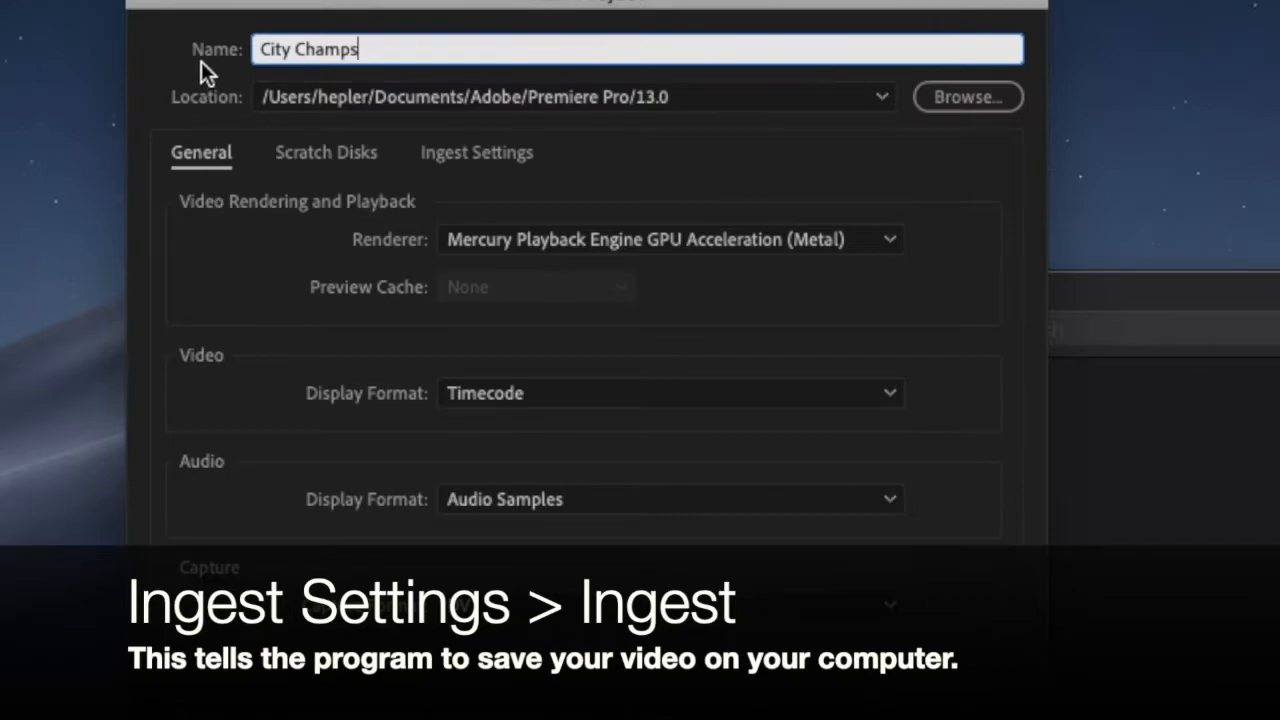
Enable Ingest with the Copy option in the new project's ingest settings and create the project.
left_click(492, 160)
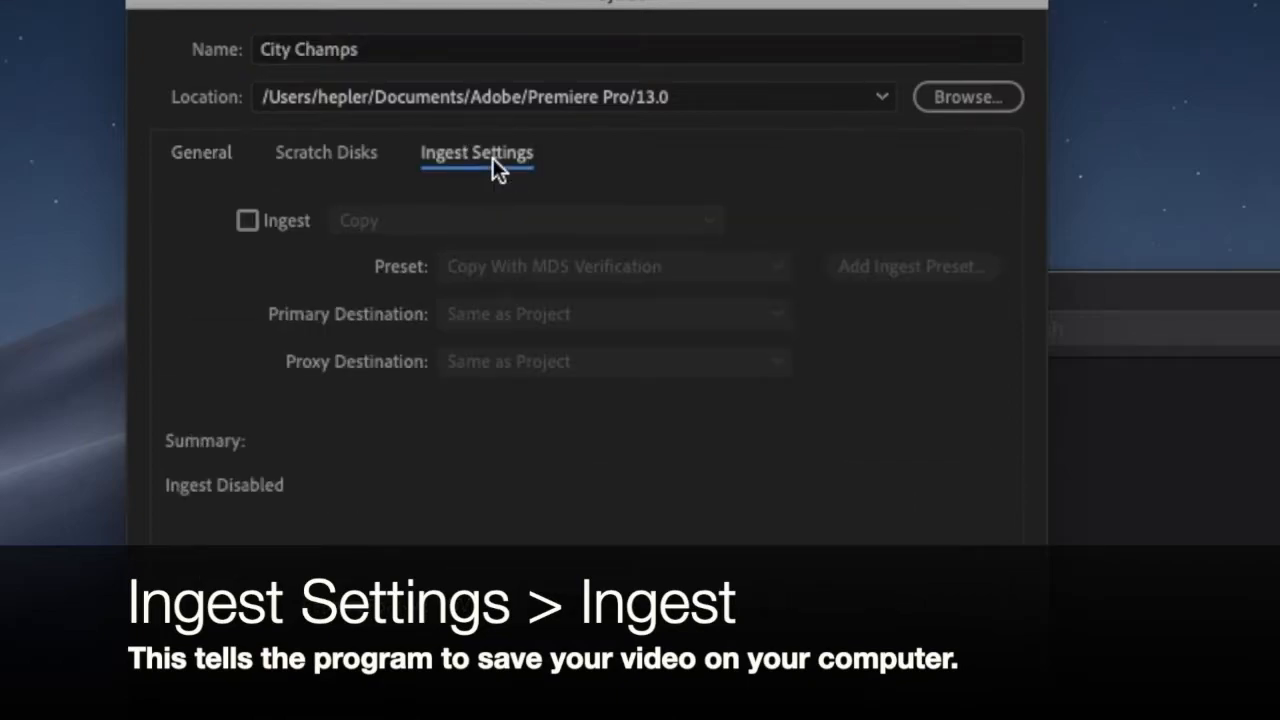
left_click(247, 222)
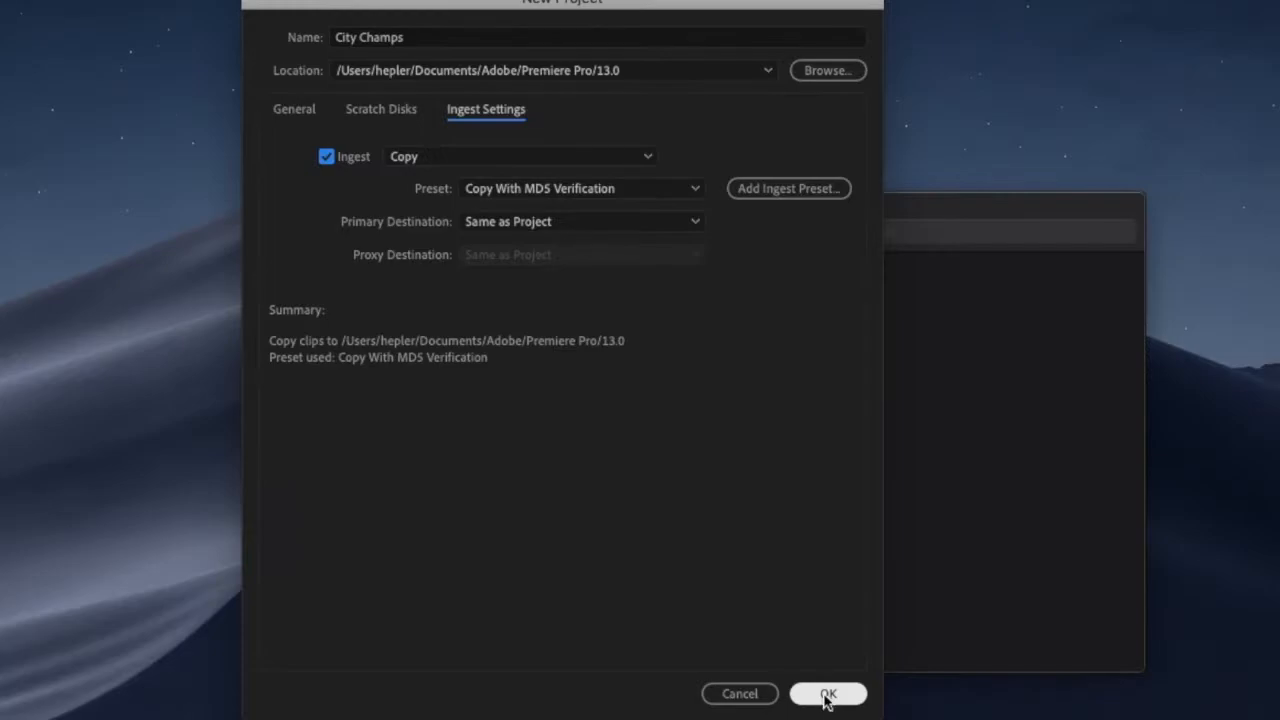
left_click(826, 692)
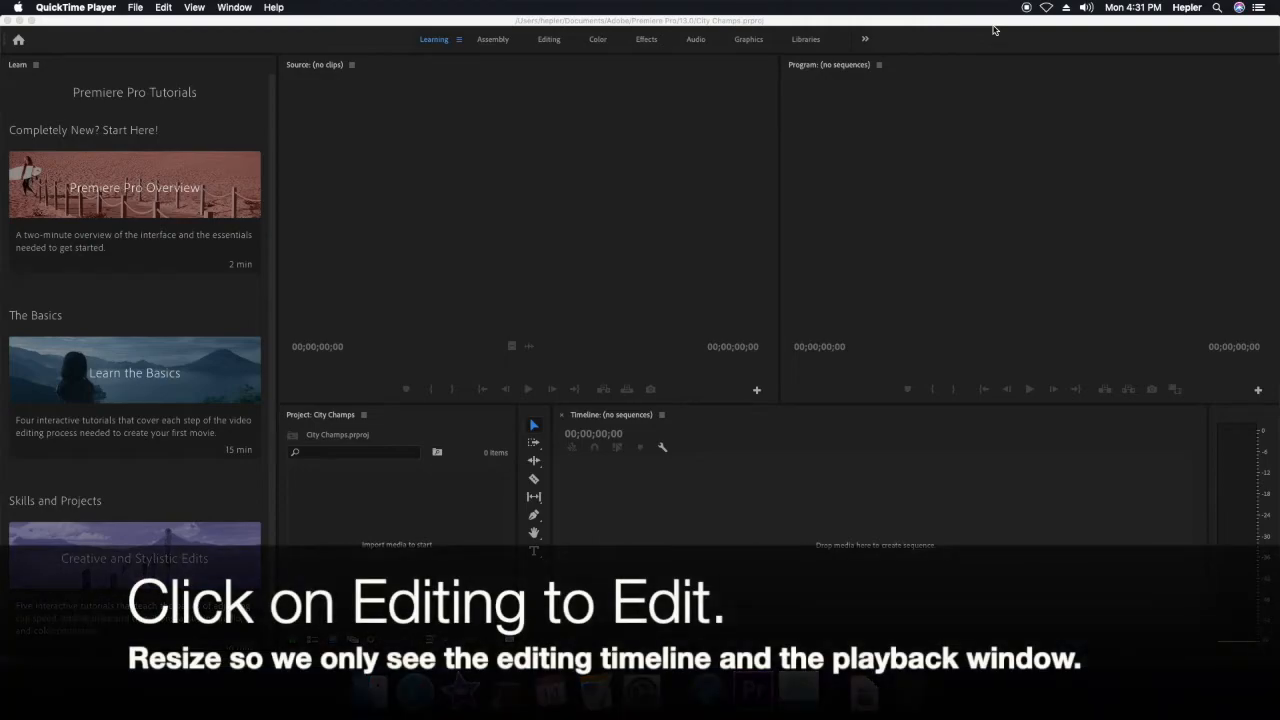
Switch to the Editing workspace and shrink the Source, Project and Tools areas to give the Program monitor and timeline maximum width.
left_click(554, 40)
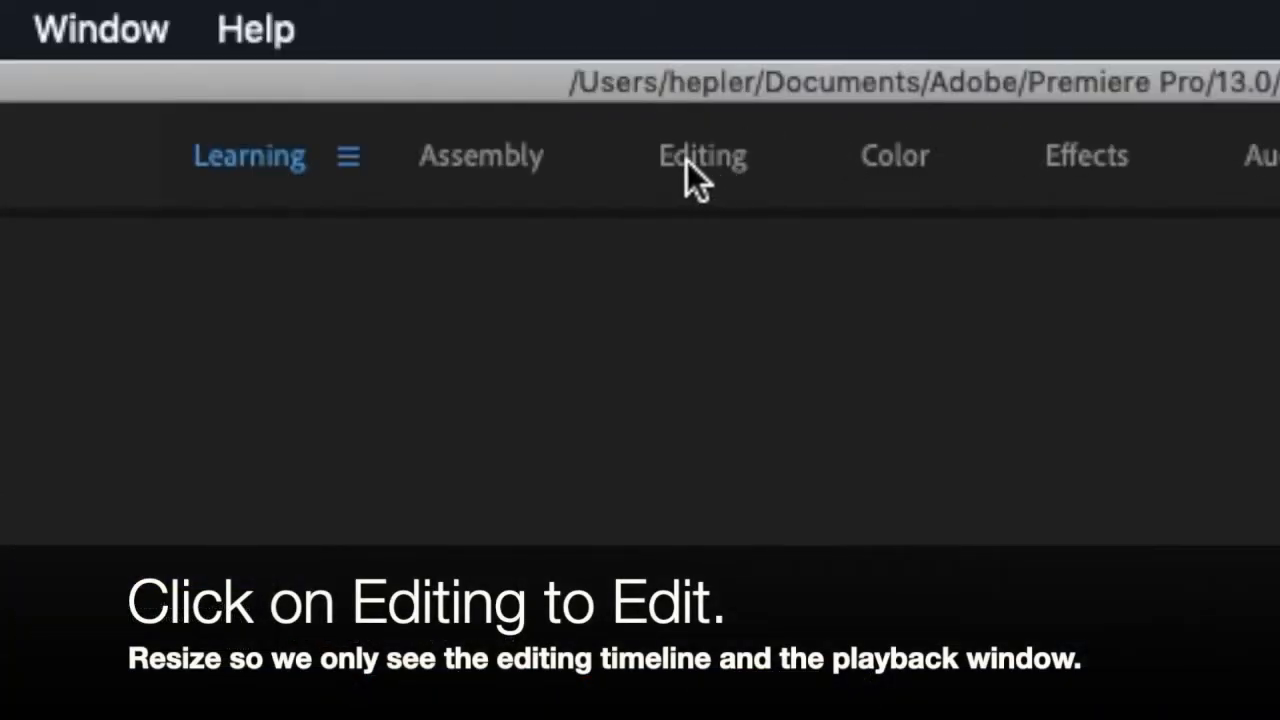
left_click(690, 158)
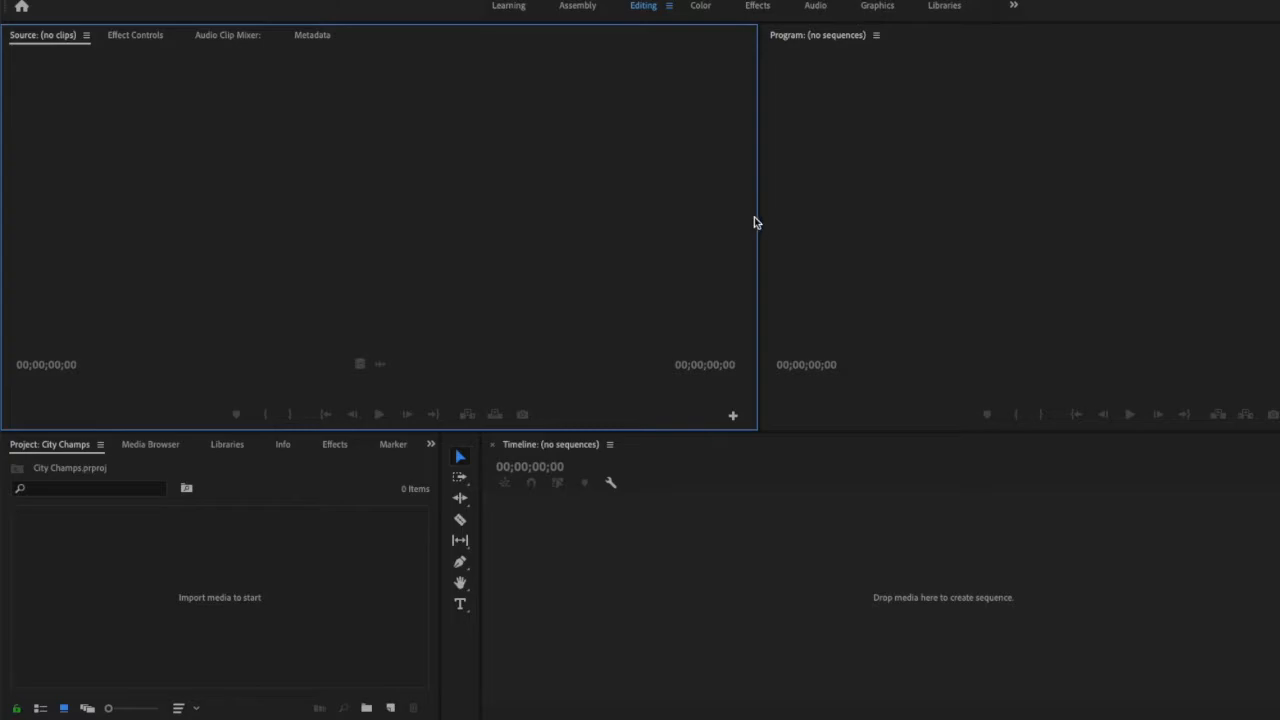
left_click_drag(759, 218, 9, 200)
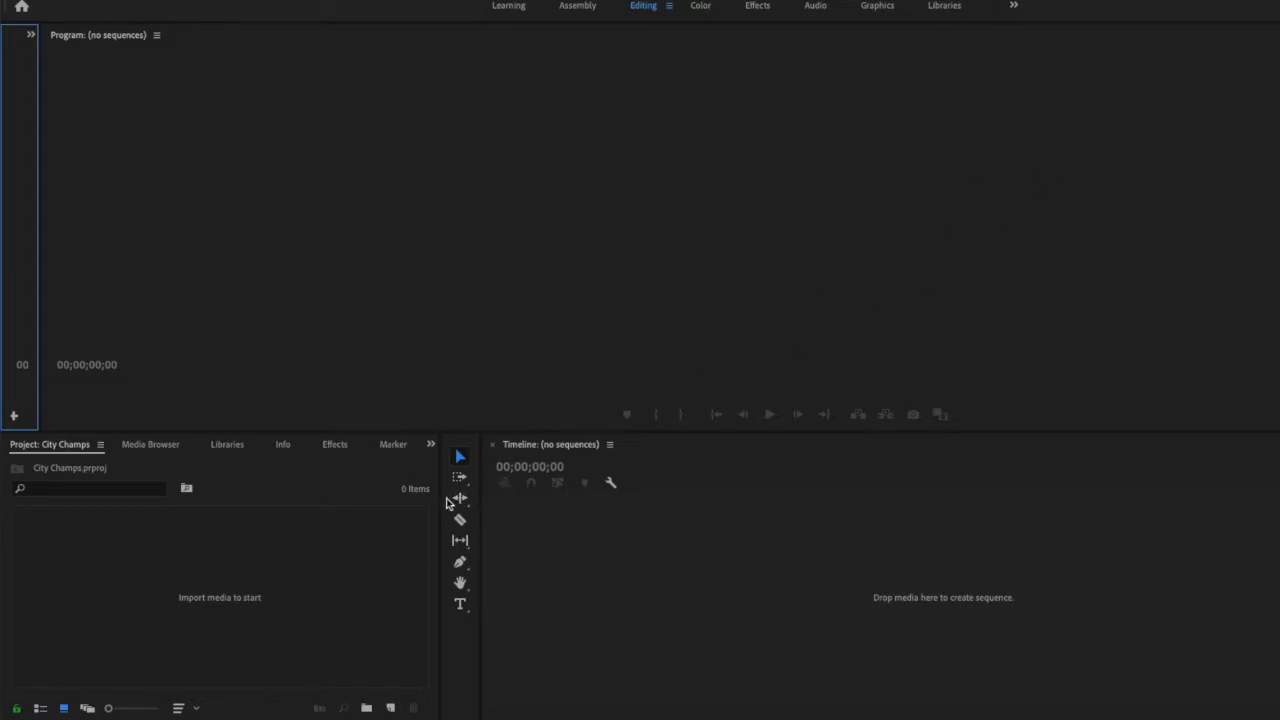
left_click(311, 488)
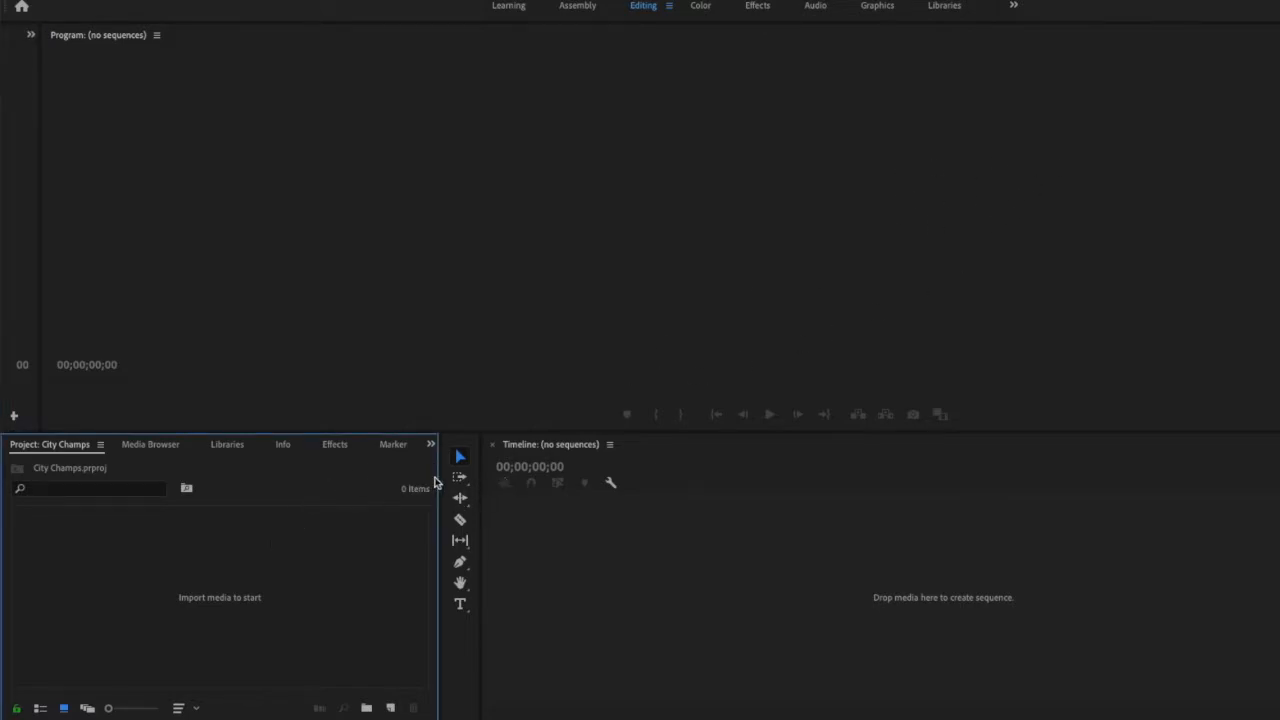
left_click_drag(440, 473, 4, 487)
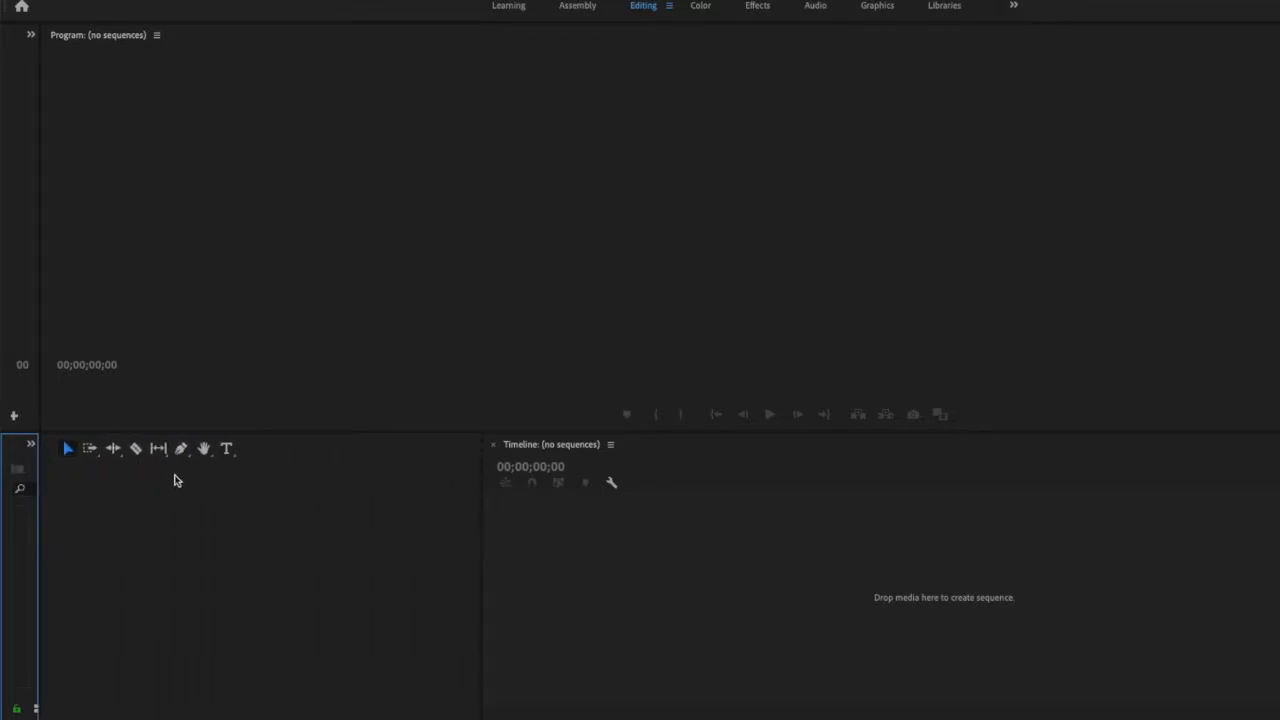
left_click(395, 535)
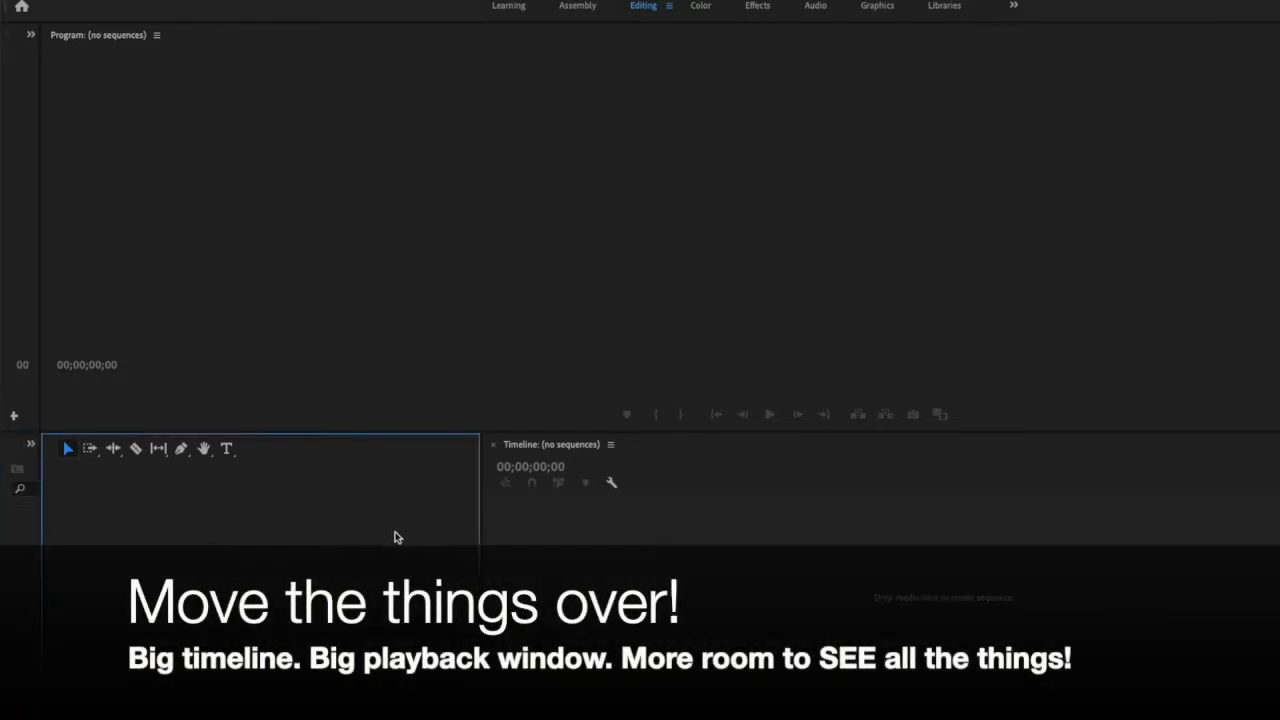
left_click_drag(482, 542, 60, 525)
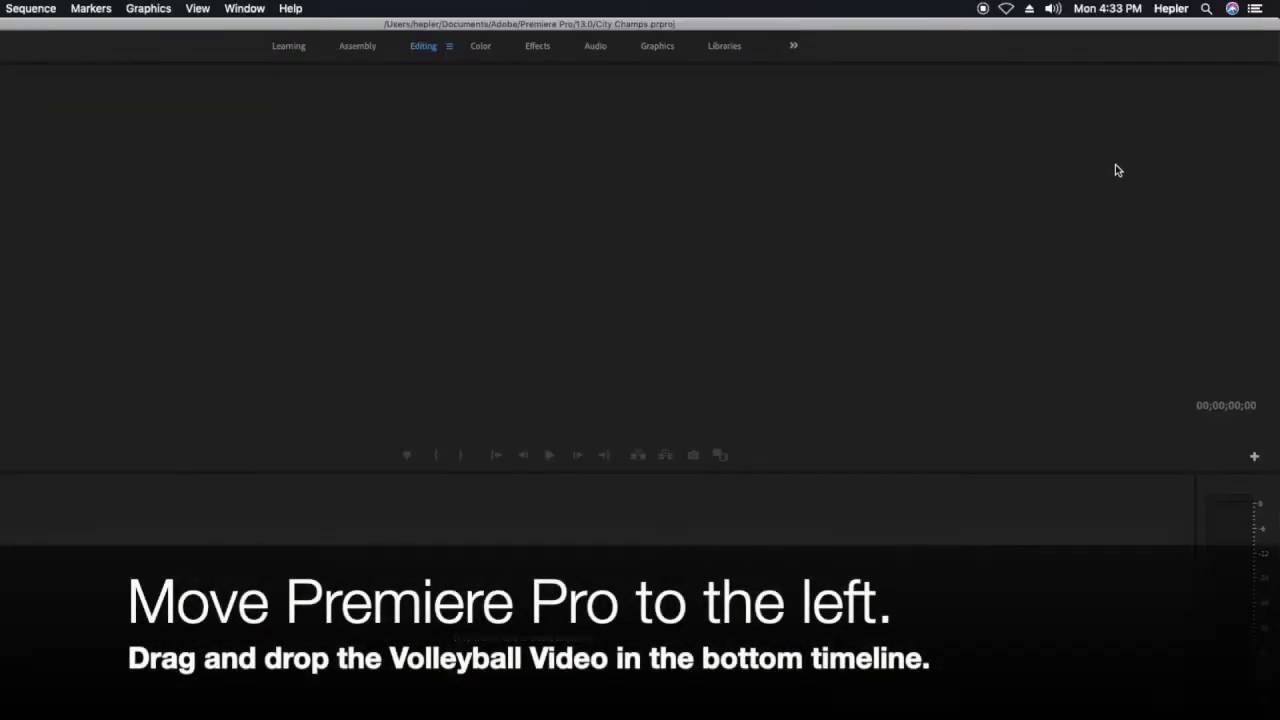
Move the Premiere Pro window aside to uncover the desktop files and sort the desktop icons by name.
left_click(1151, 30)
left_click_drag(1151, 30, 940, 17)
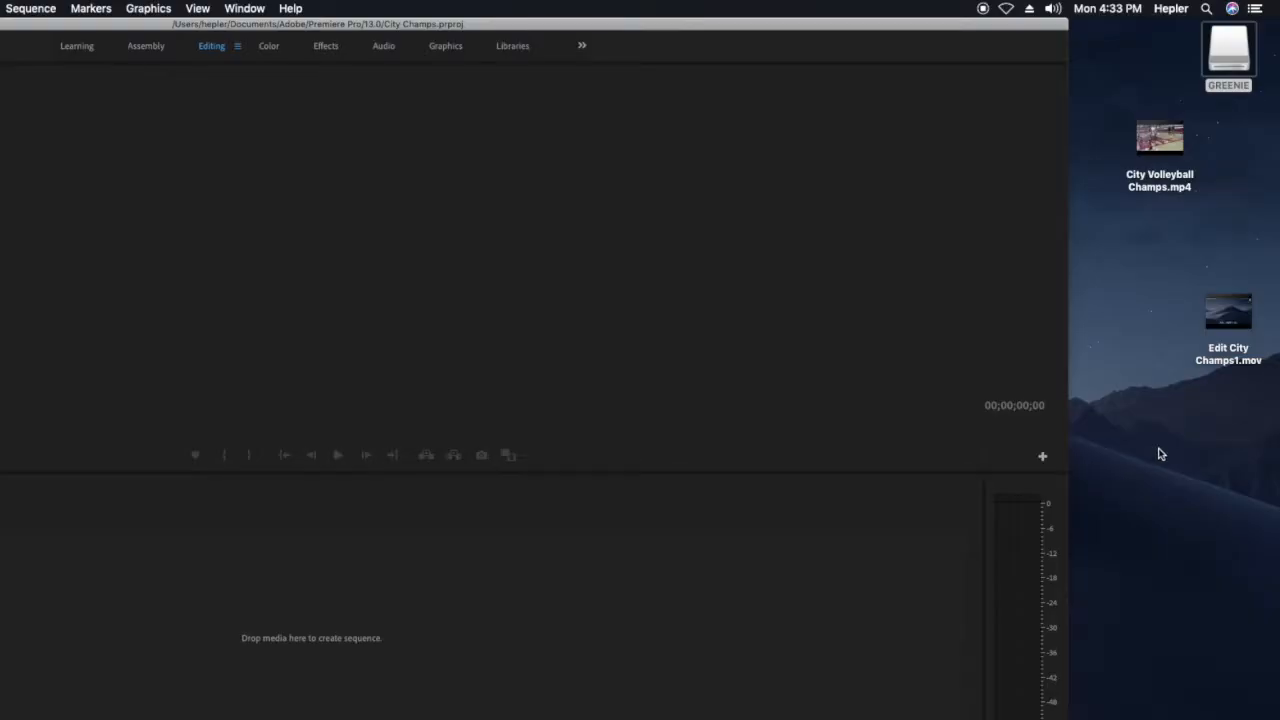
right_click(1190, 25)
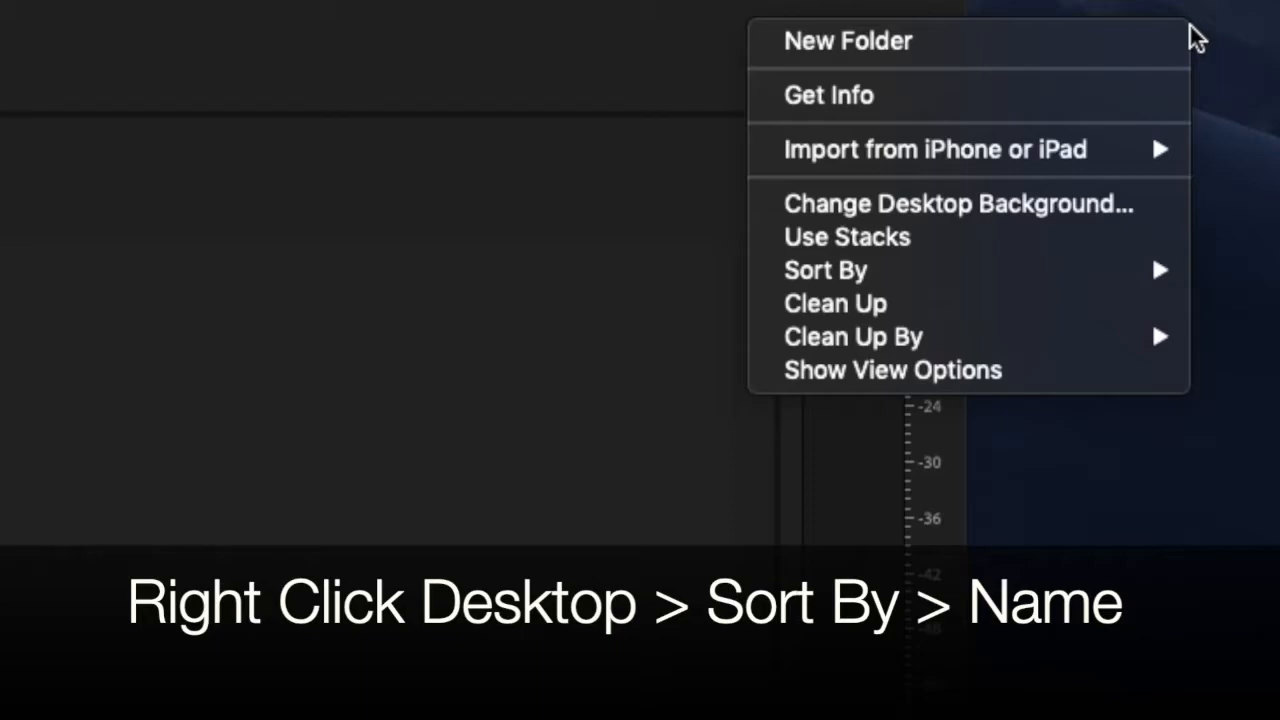
mouse_move(1051, 284)
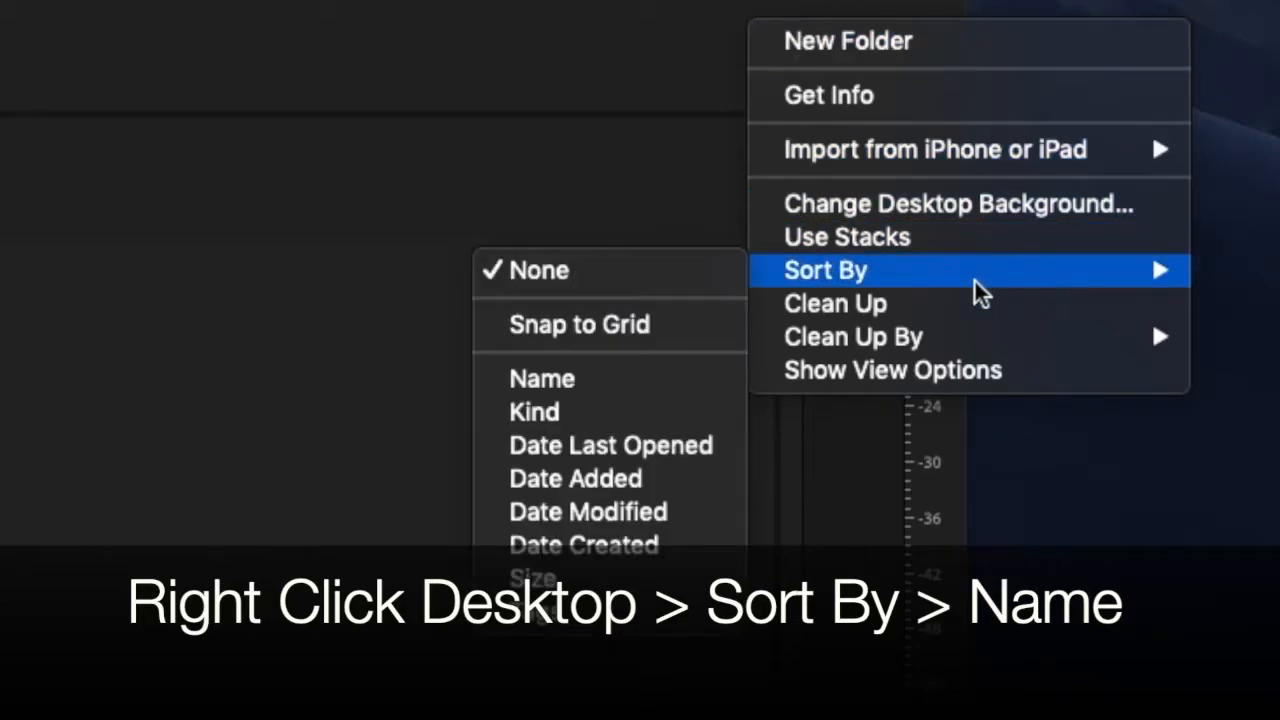
left_click(655, 386)
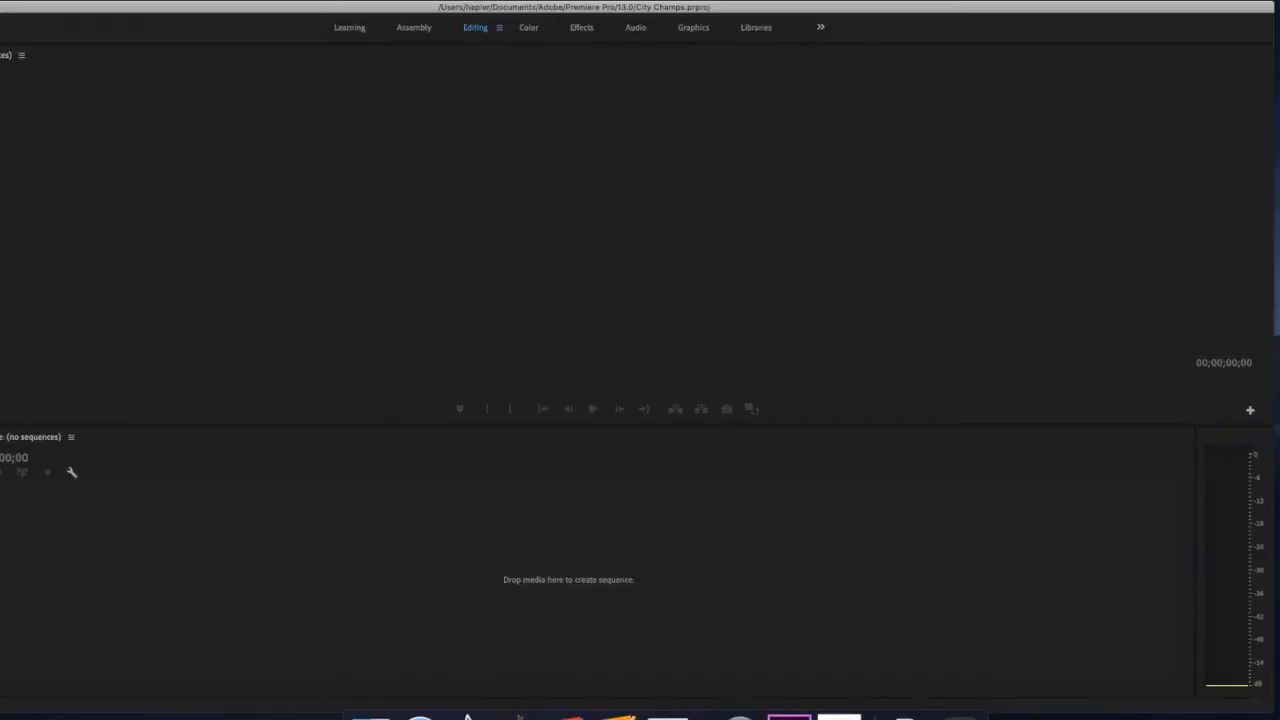
Add City Volleyball Champs.mp4 from the desktop to the empty timeline and enlarge video track V1 to show a large clip thumbnail.
left_click_drag(1279, 210, 477, 568)
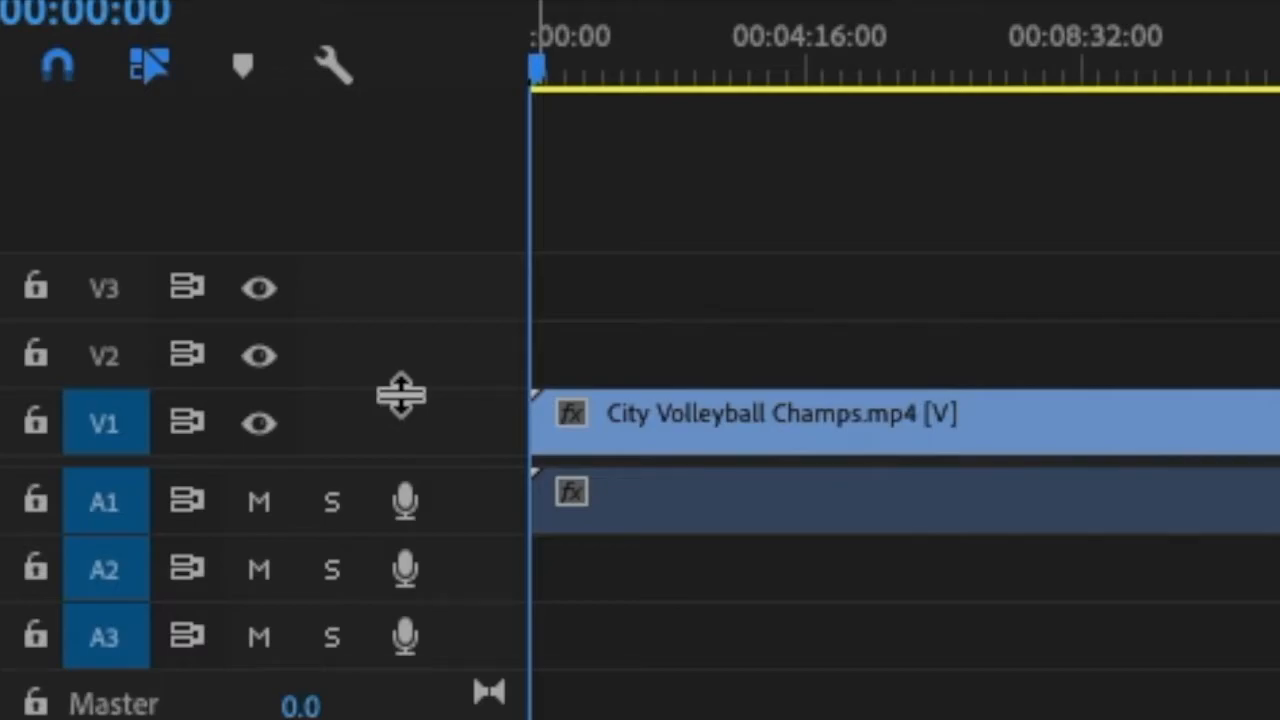
left_click_drag(401, 396, 429, 180)
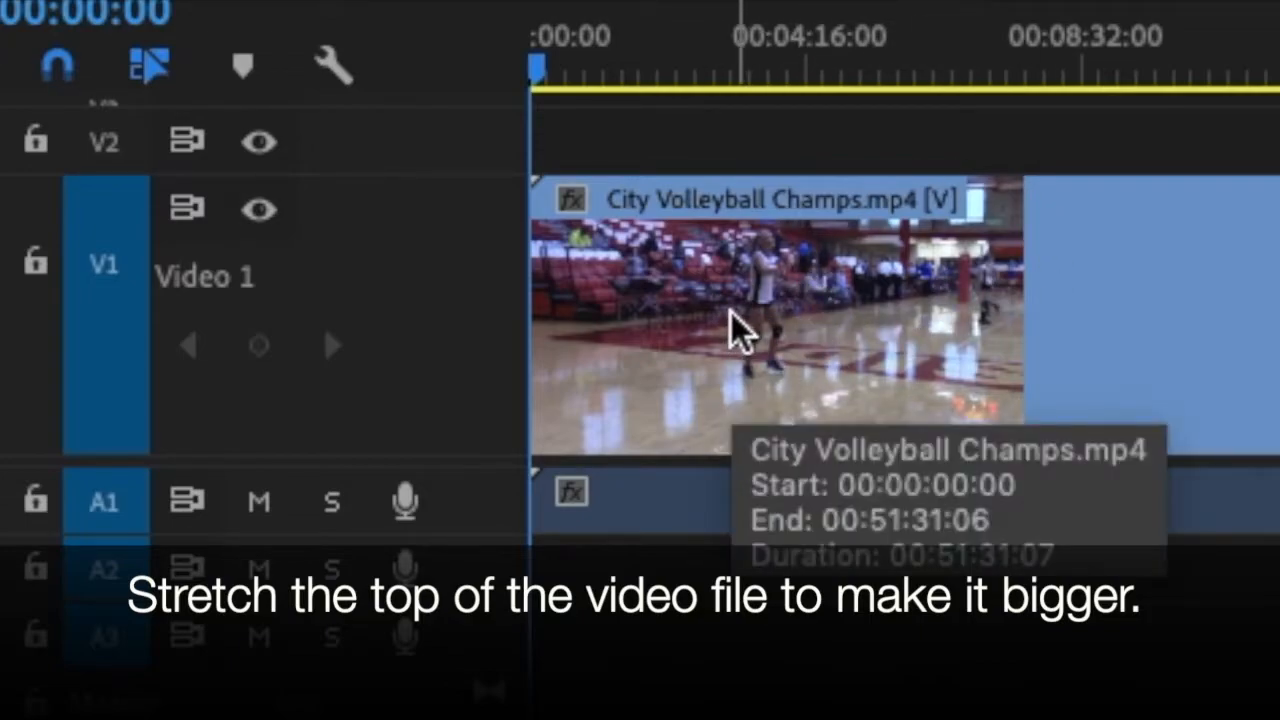
left_click_drag(417, 178, 455, 97)
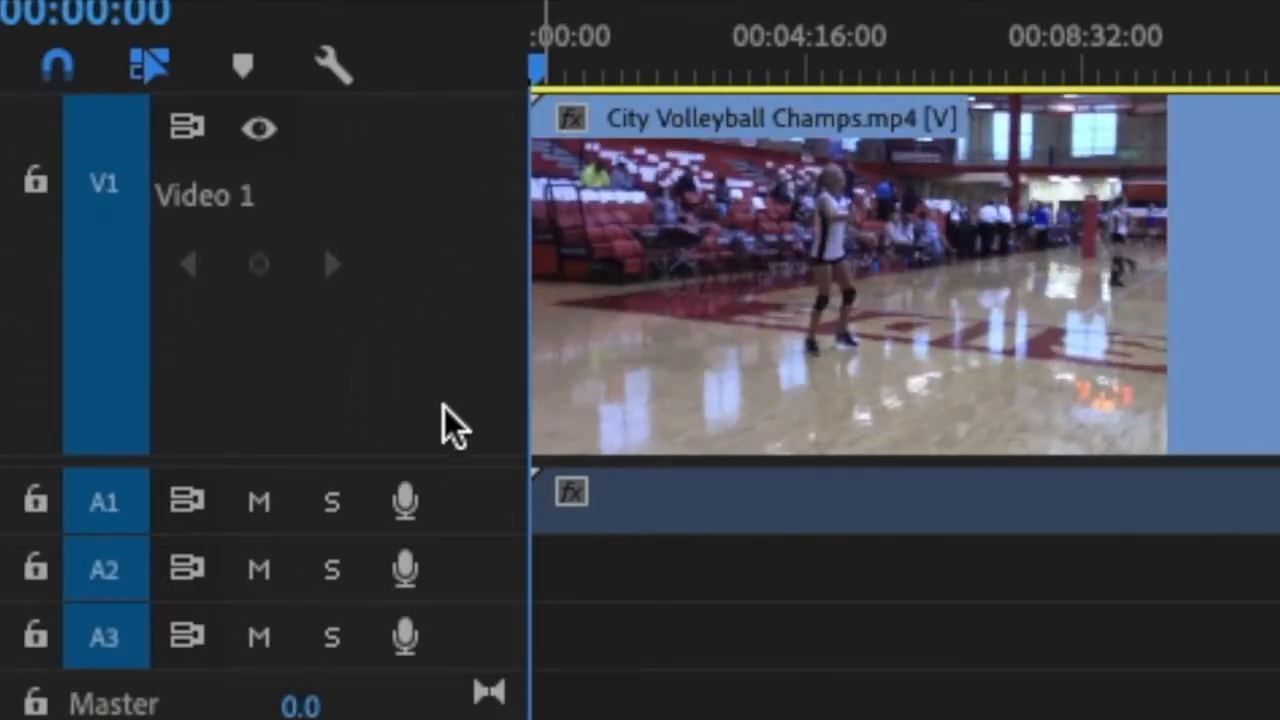
left_click_drag(452, 465, 450, 553)
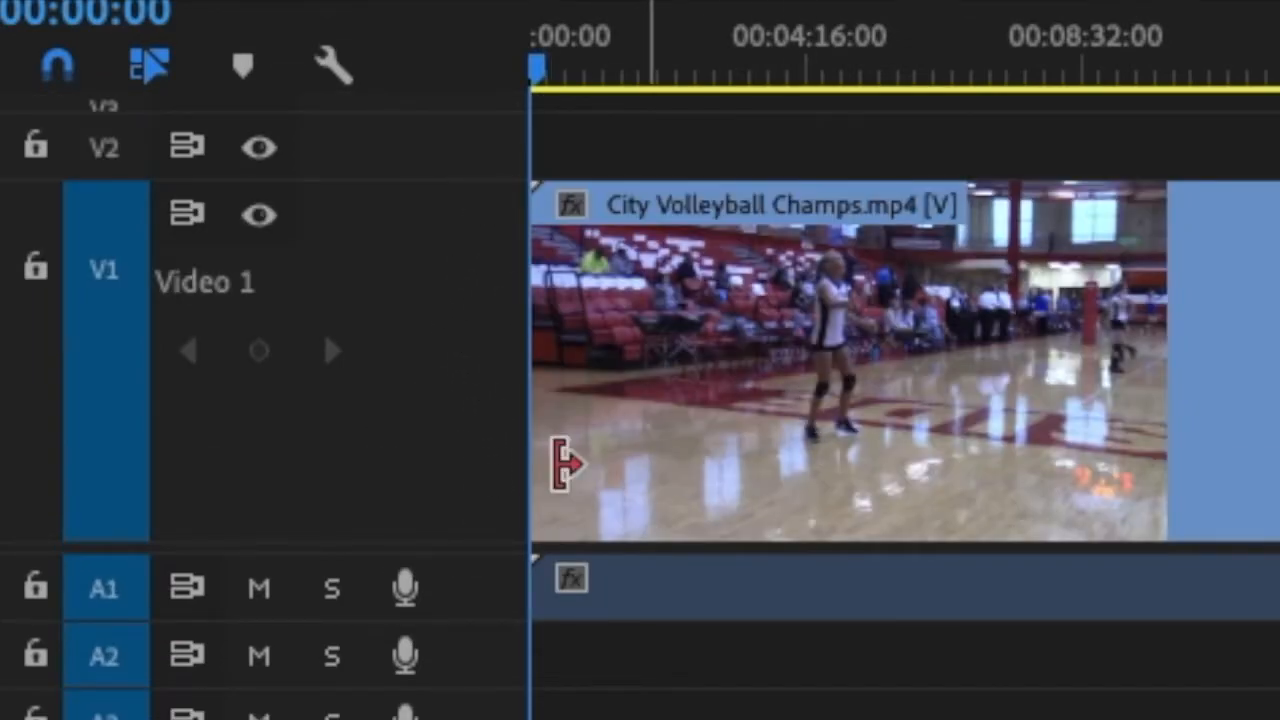
left_click(480, 600)
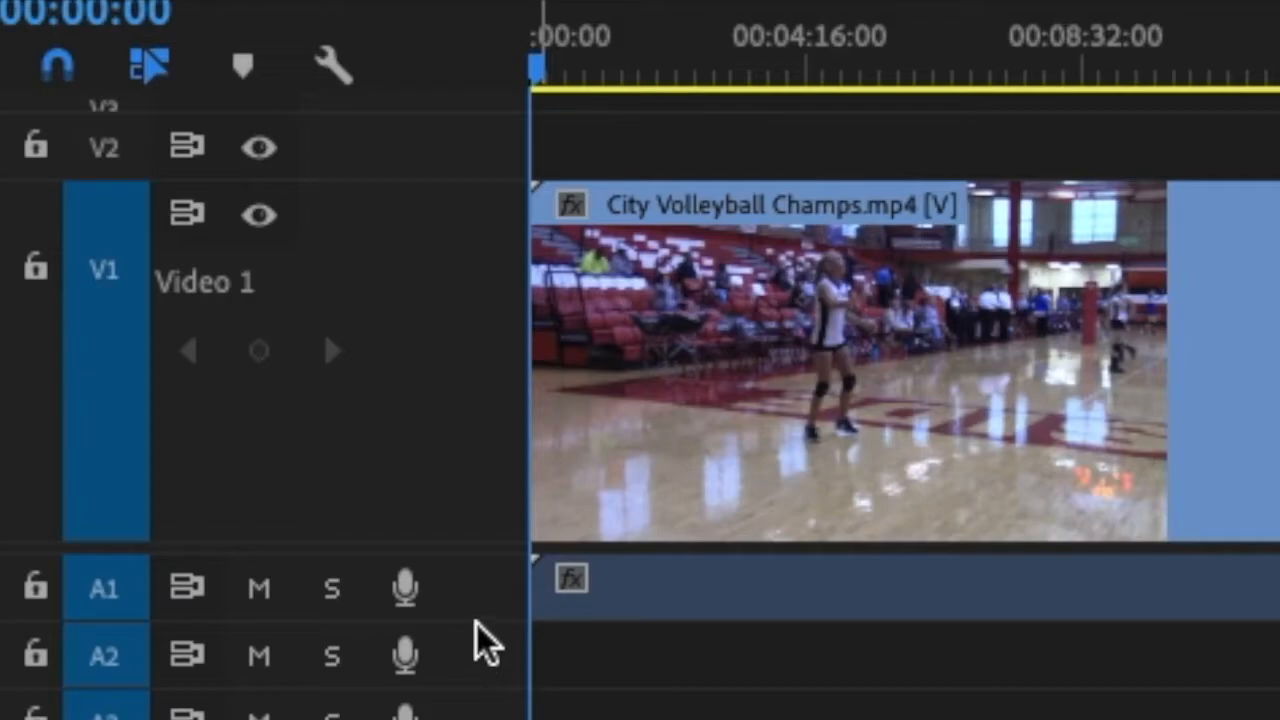
left_click_drag(478, 623, 500, 604)
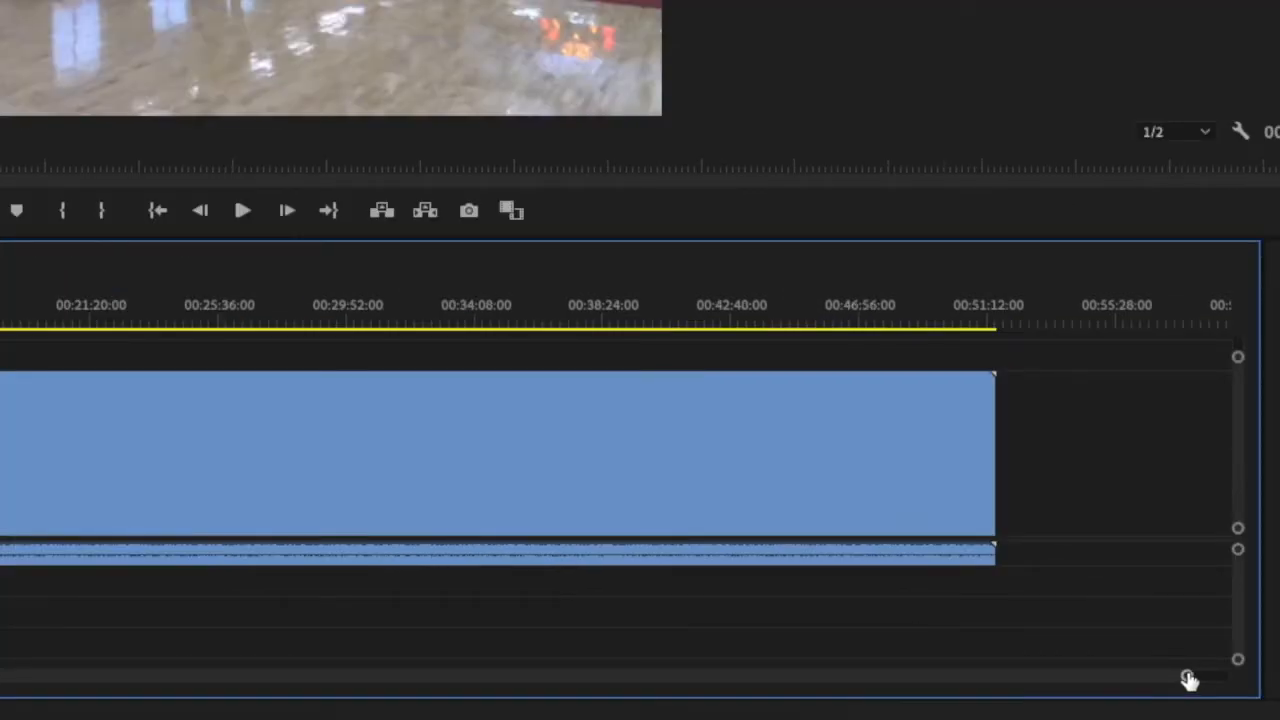
Stretch out the timeline's time scale and scrub the playhead from the clip's start to about 00:04:16:00.
left_click_drag(1188, 680, 791, 654)
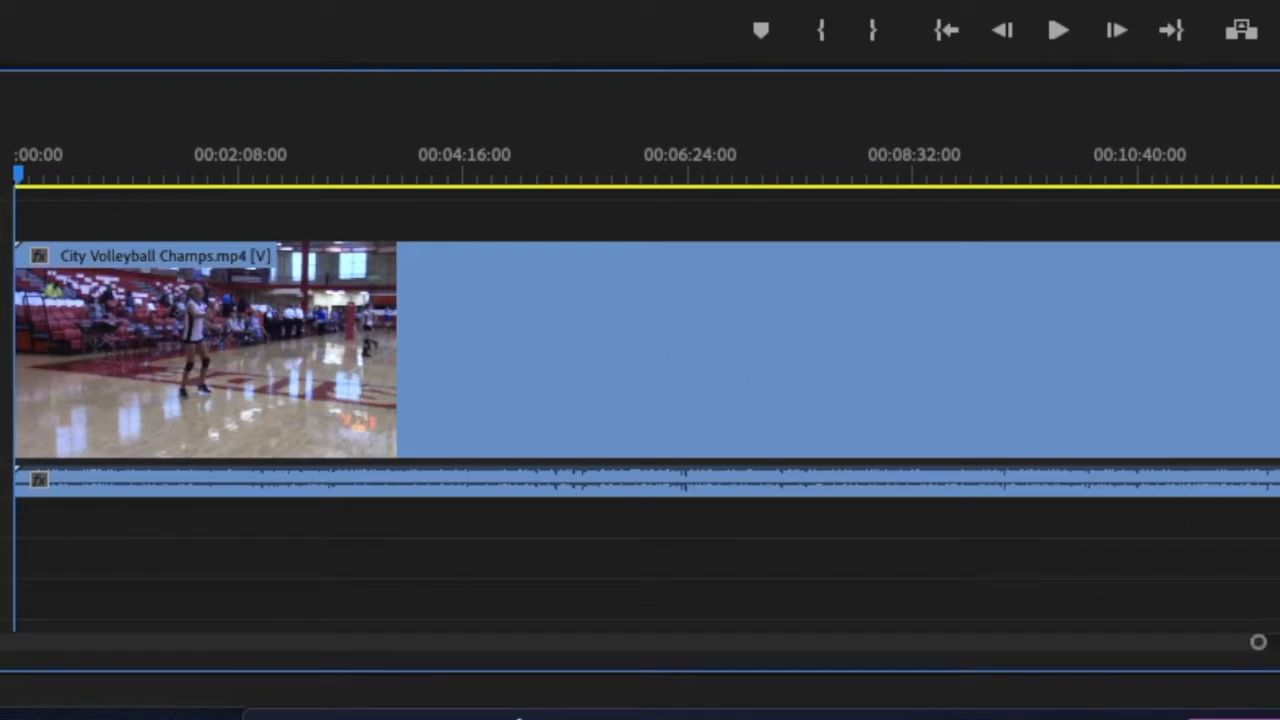
left_click(22, 182)
left_click_drag(22, 182, 525, 185)
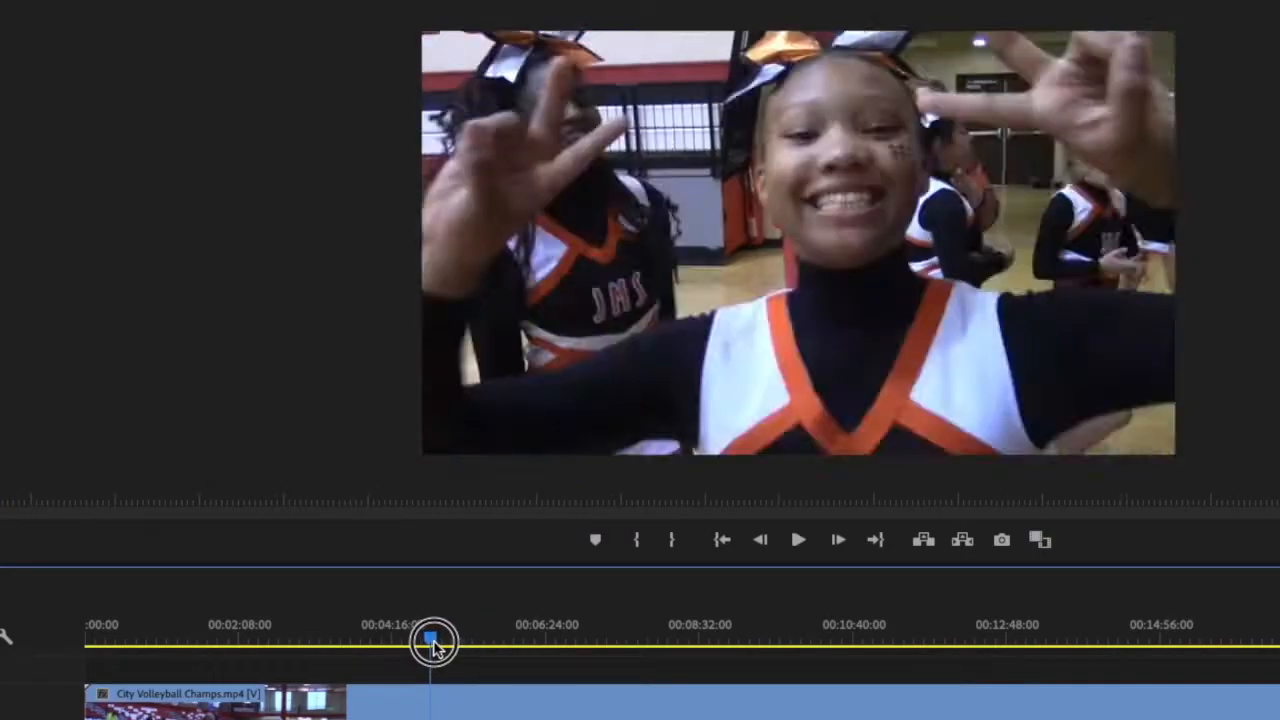
left_click_drag(433, 645, 390, 643)
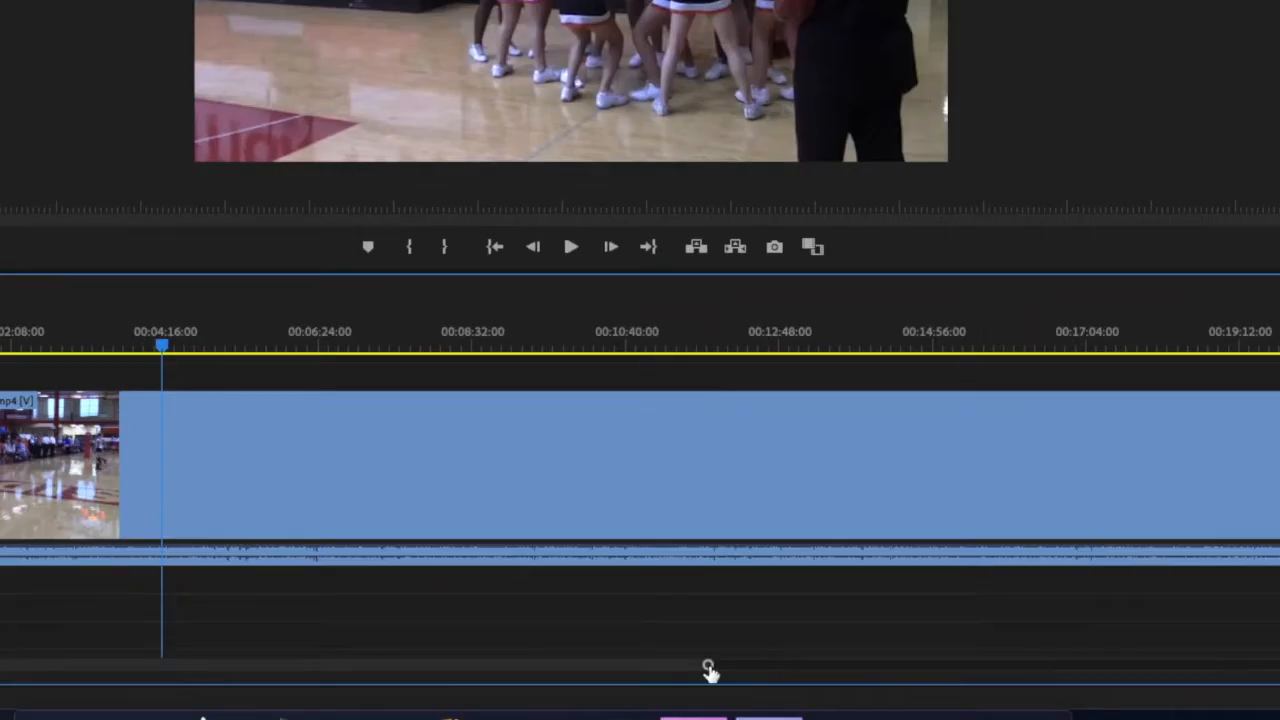
Cut the volleyball clip at 00:01:42:20, where the boot shot begins, and ripple delete the footage before the cut.
left_click_drag(709, 667, 566, 649)
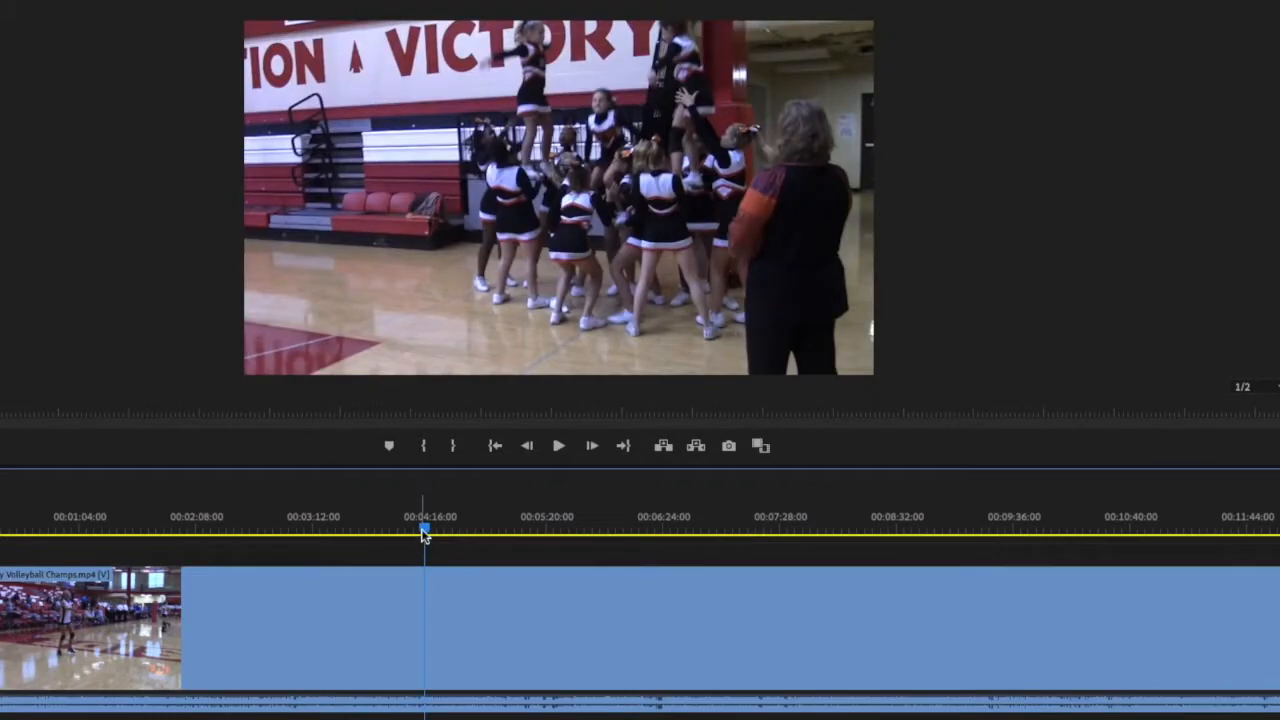
left_click_drag(424, 535, 149, 527)
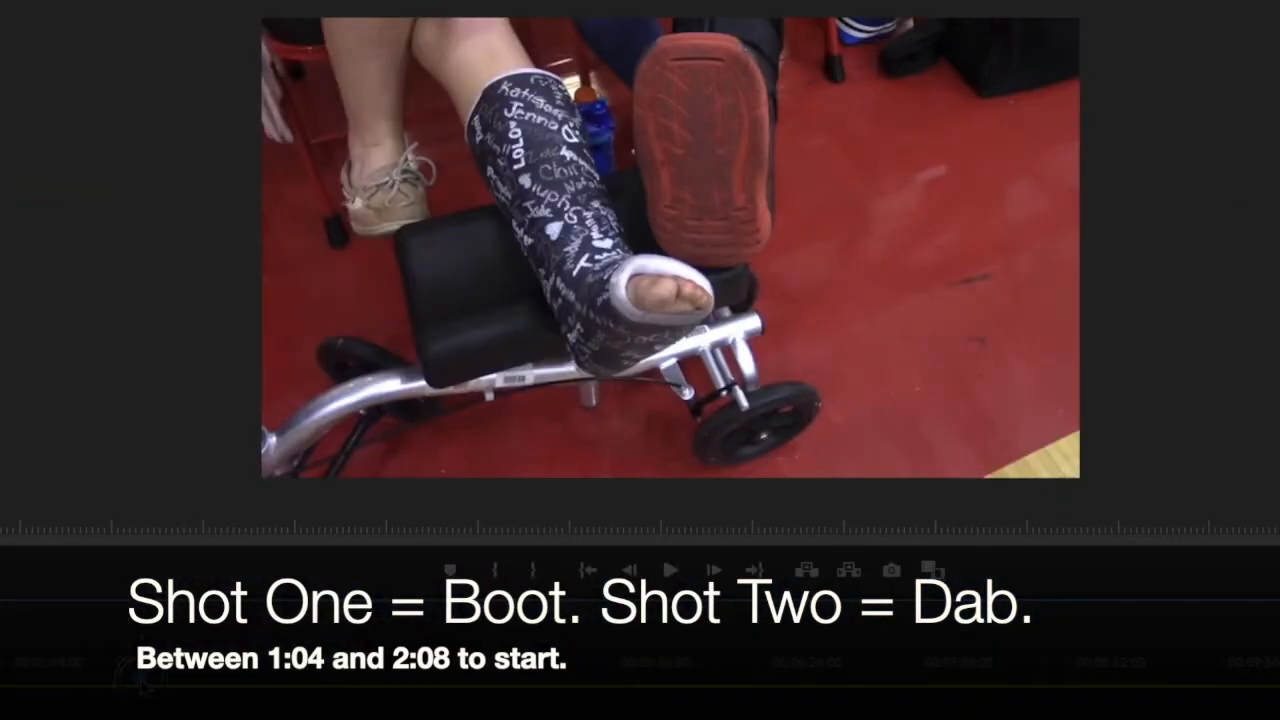
left_click_drag(141, 680, 141, 681)
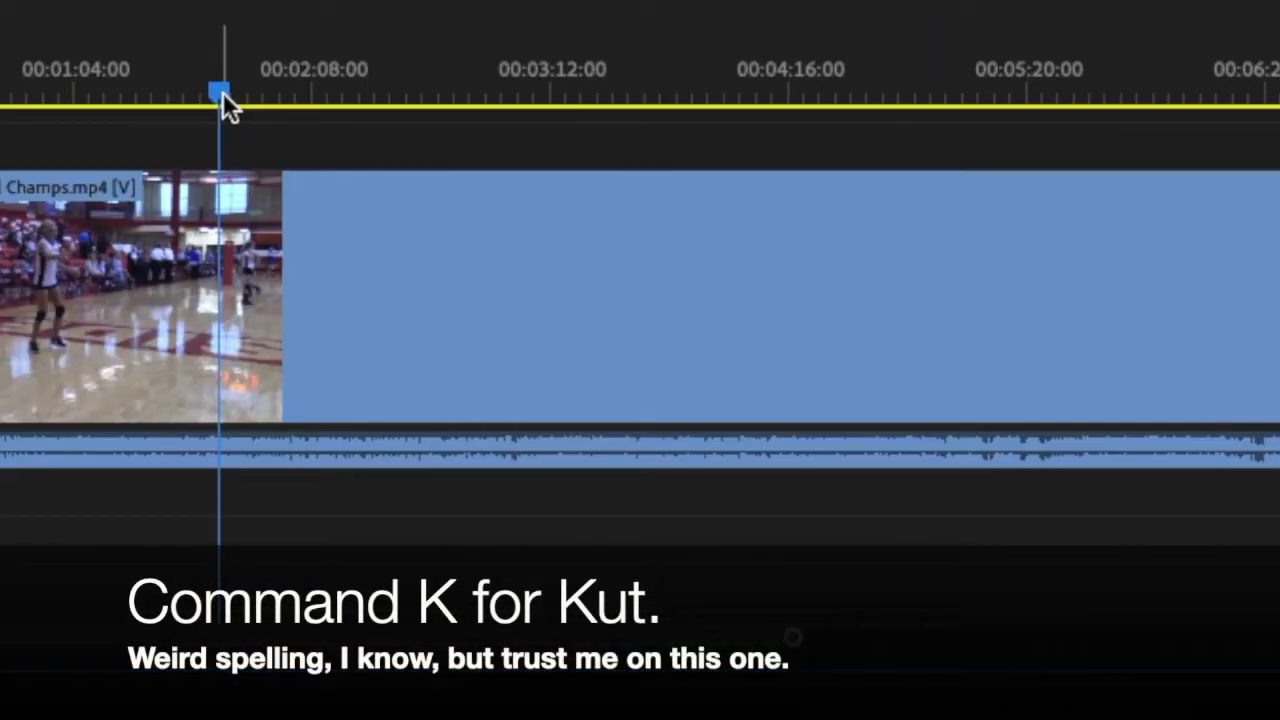
key("super+k")
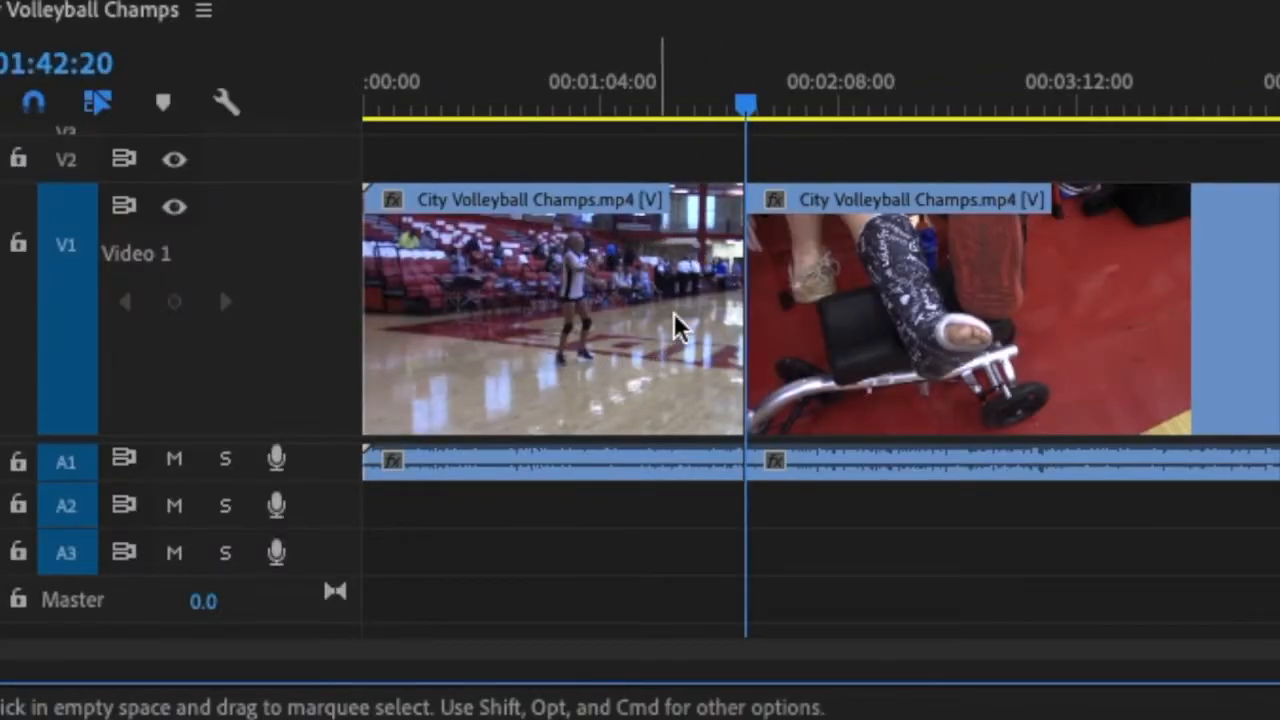
left_click(549, 310)
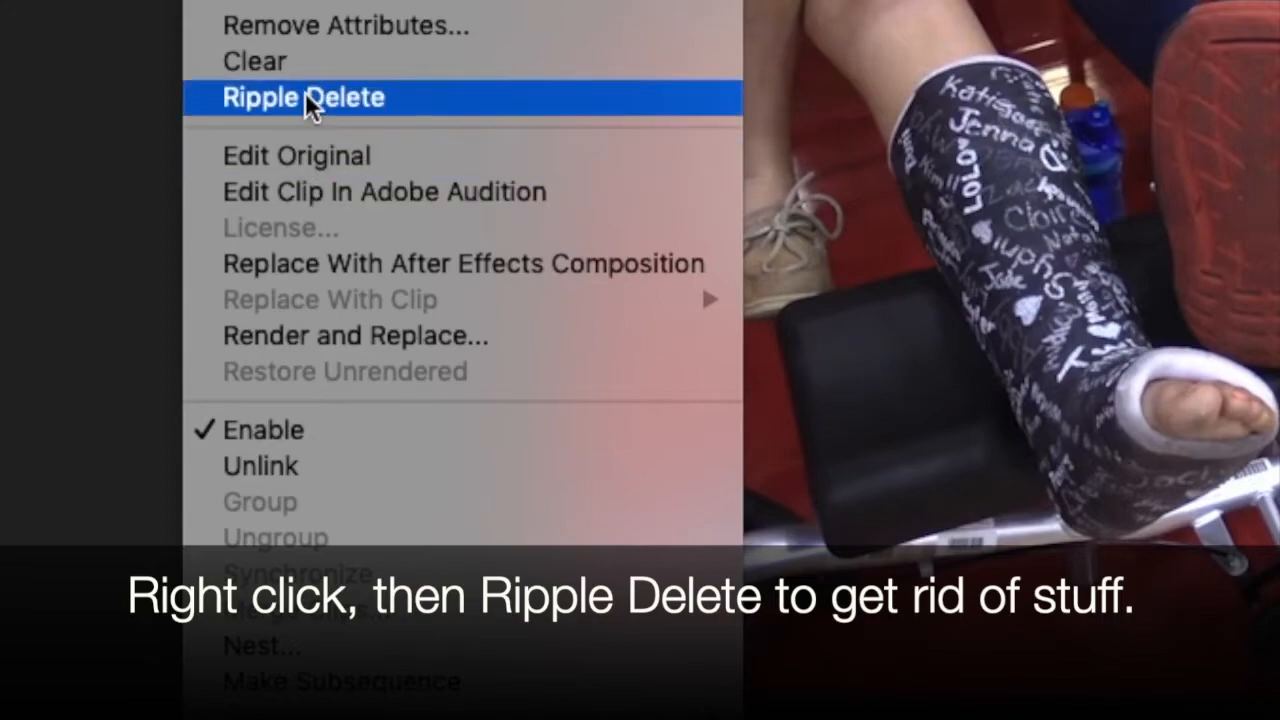
left_click(420, 99)
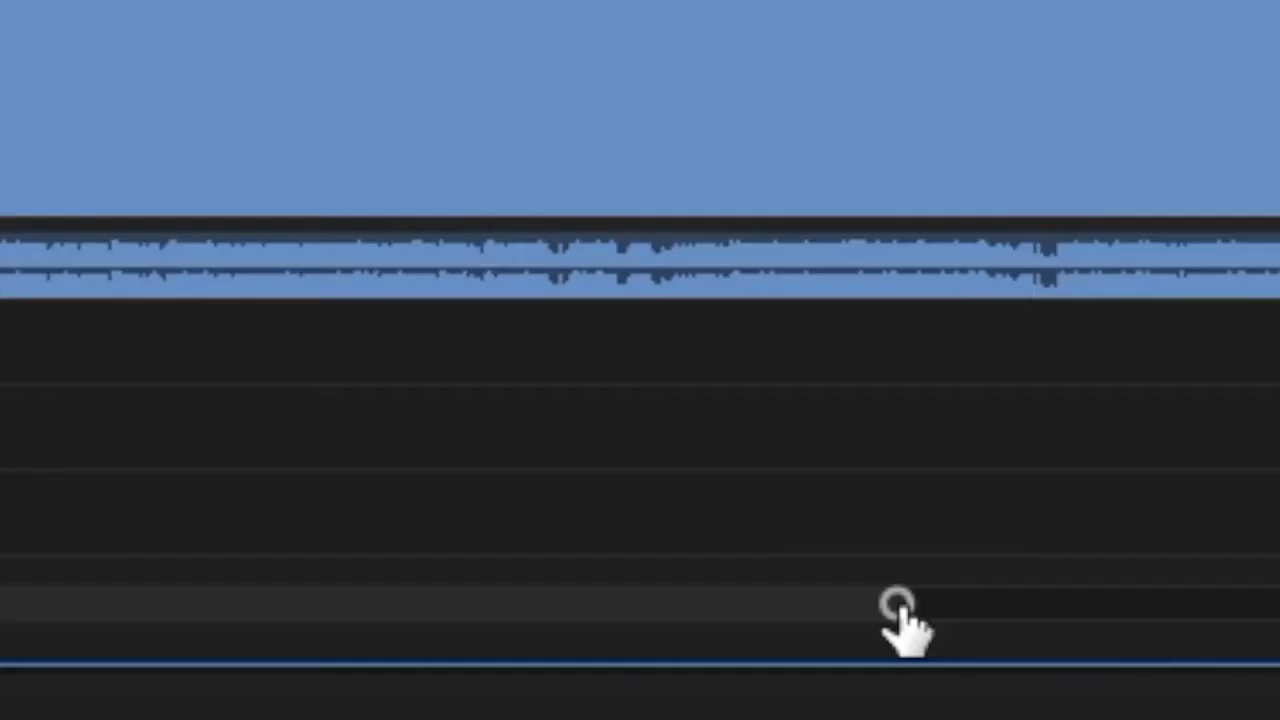
Cut the clip at the end of the boot shot, at about 00:00:05:12.
left_click_drag(891, 600, 871, 700)
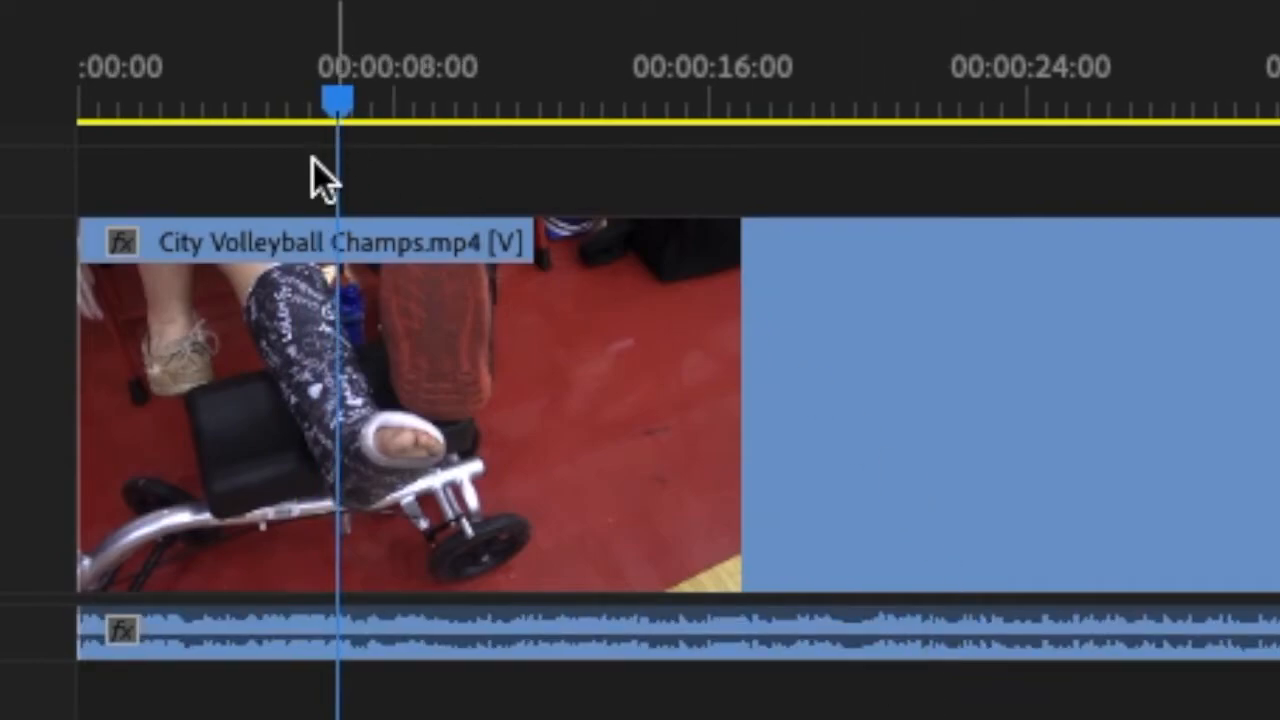
left_click_drag(338, 108, 310, 106)
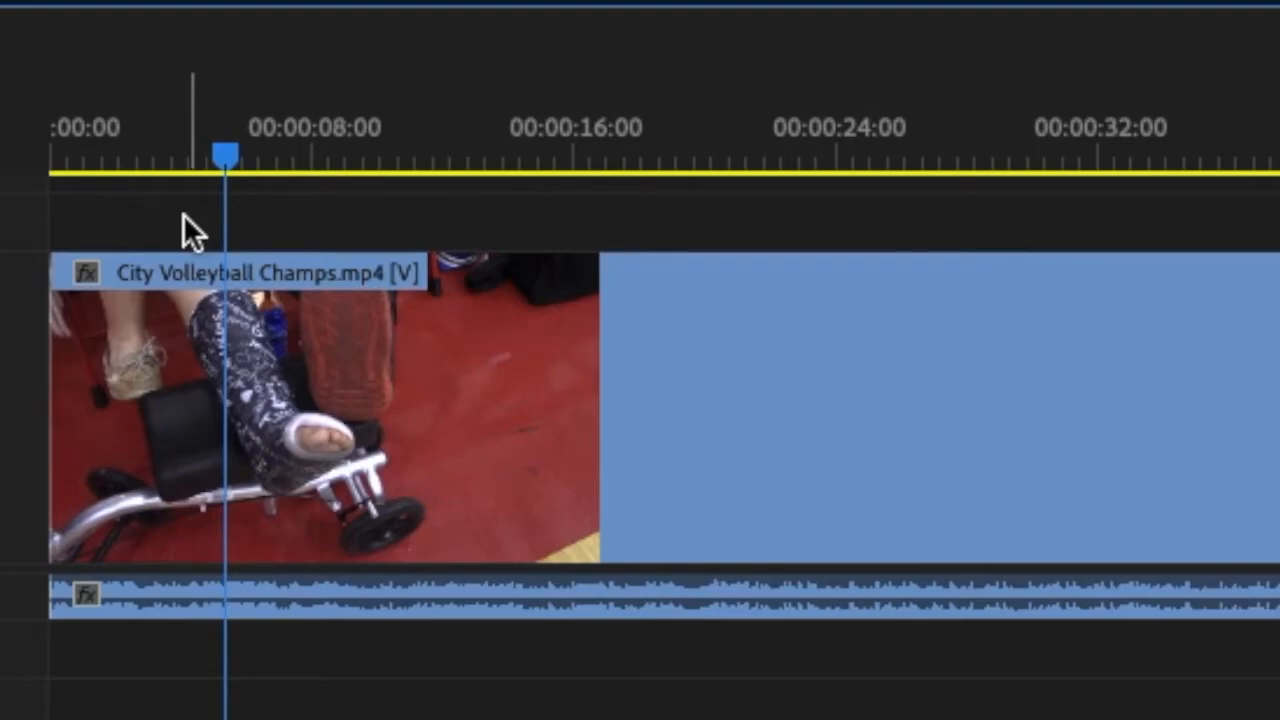
key("ctrl+k")
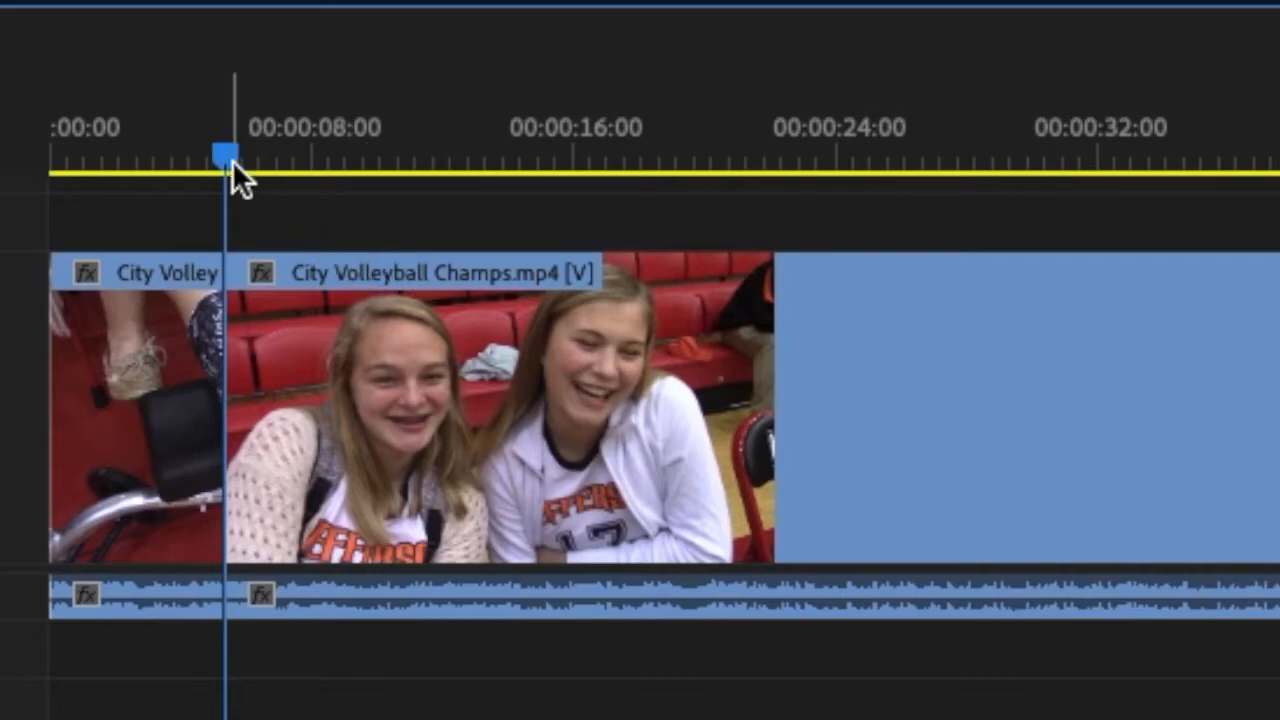
Cut the clip at the walking cheerleaders near 00:02:56:00 and ripple delete the unwanted section between the boot shot and this cut.
left_click_drag(224, 158, 259, 163)
left_click_drag(99, 509, 200, 511)
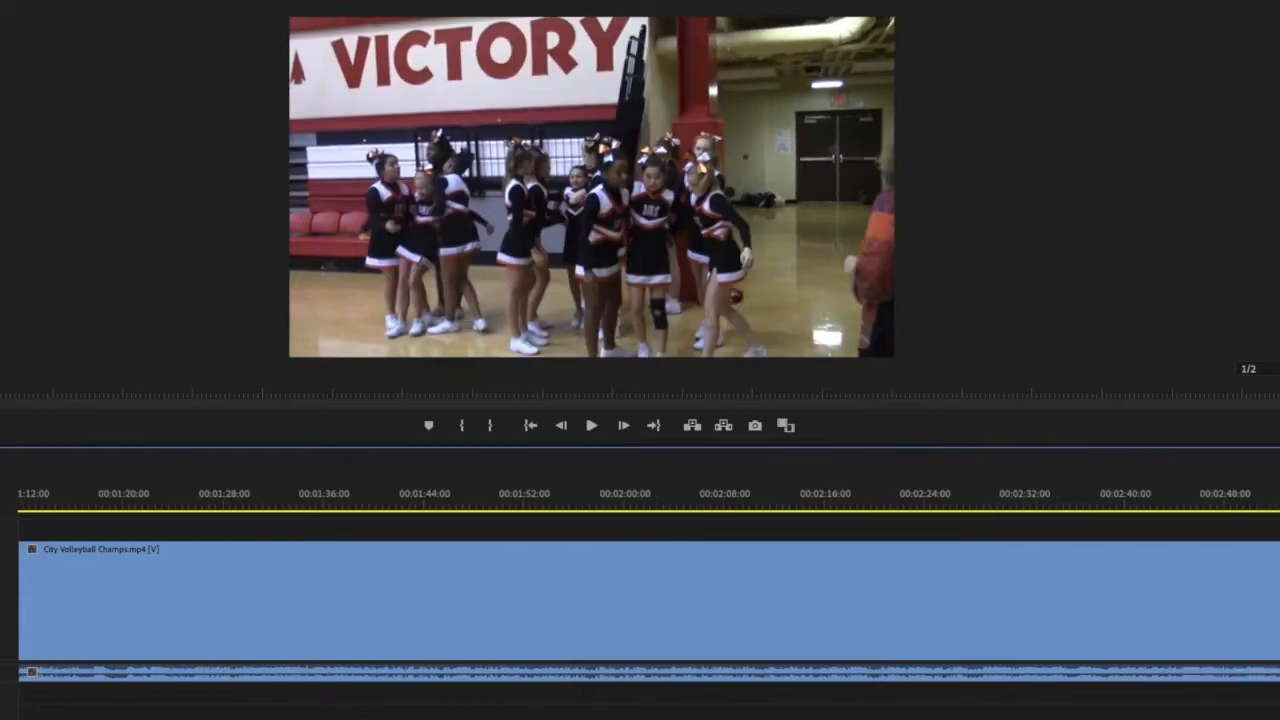
left_click_drag(1279, 506, 1182, 507)
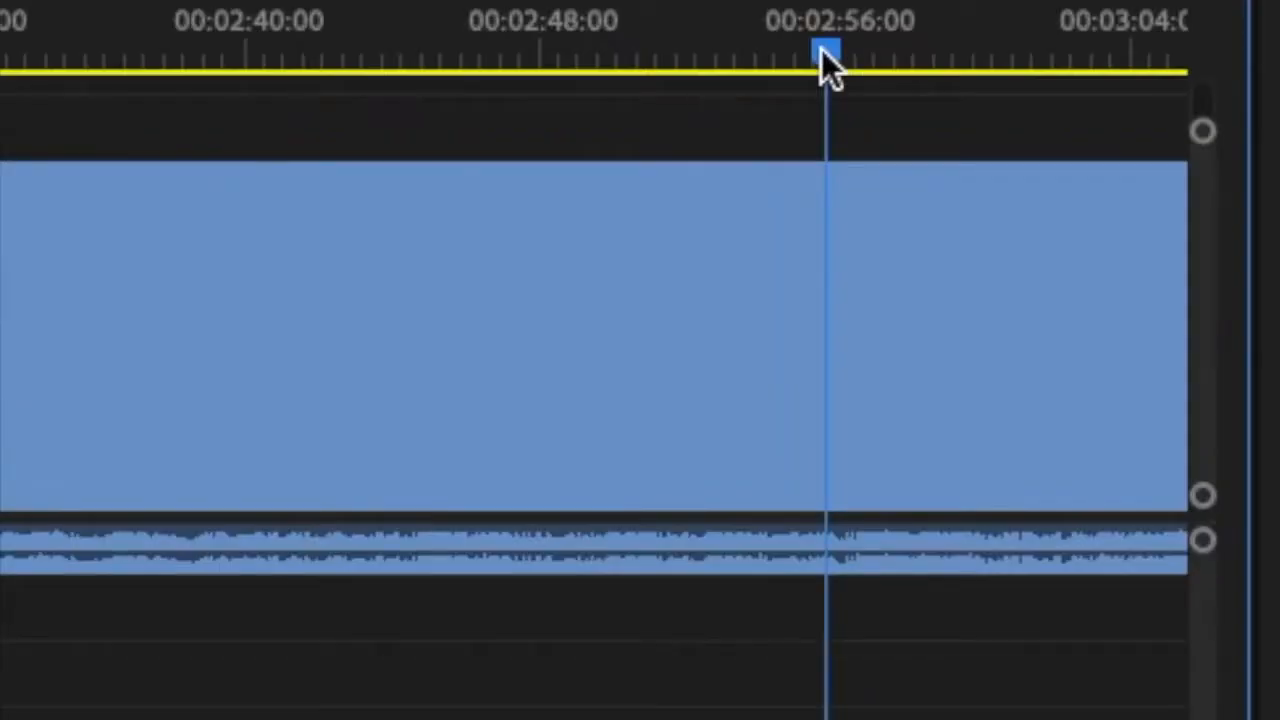
key("ctrl+k")
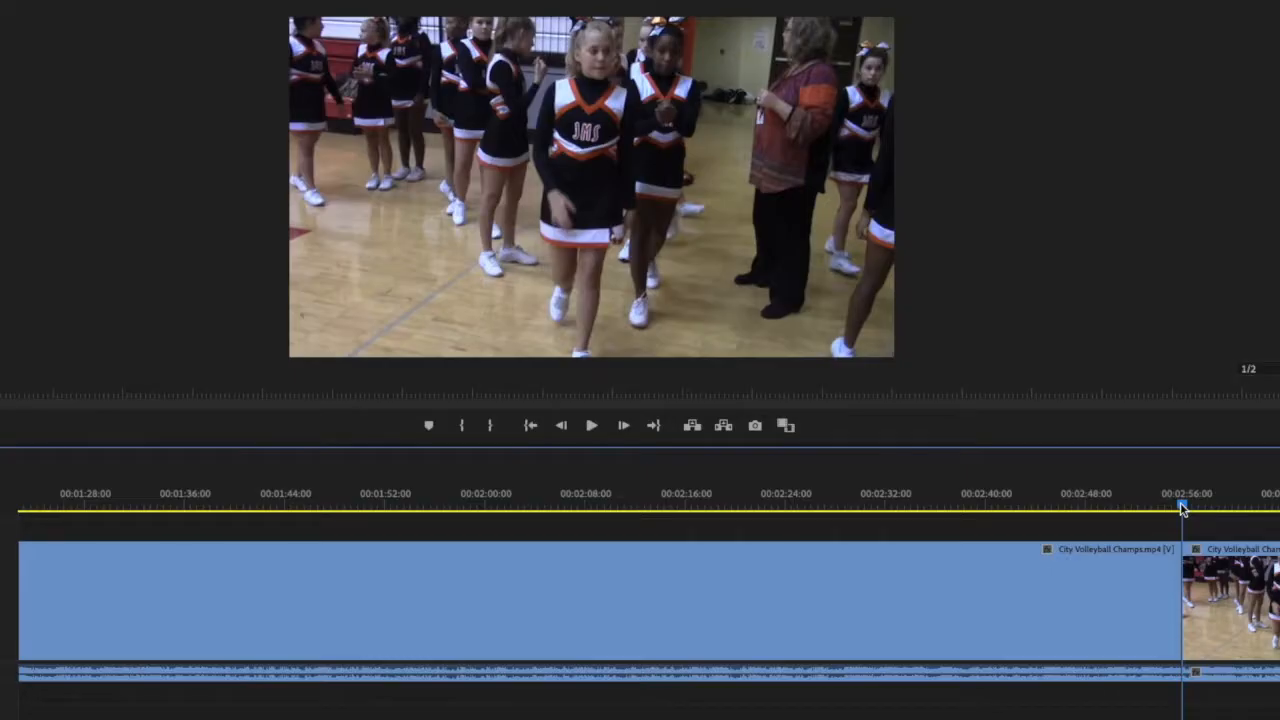
right_click(862, 604)
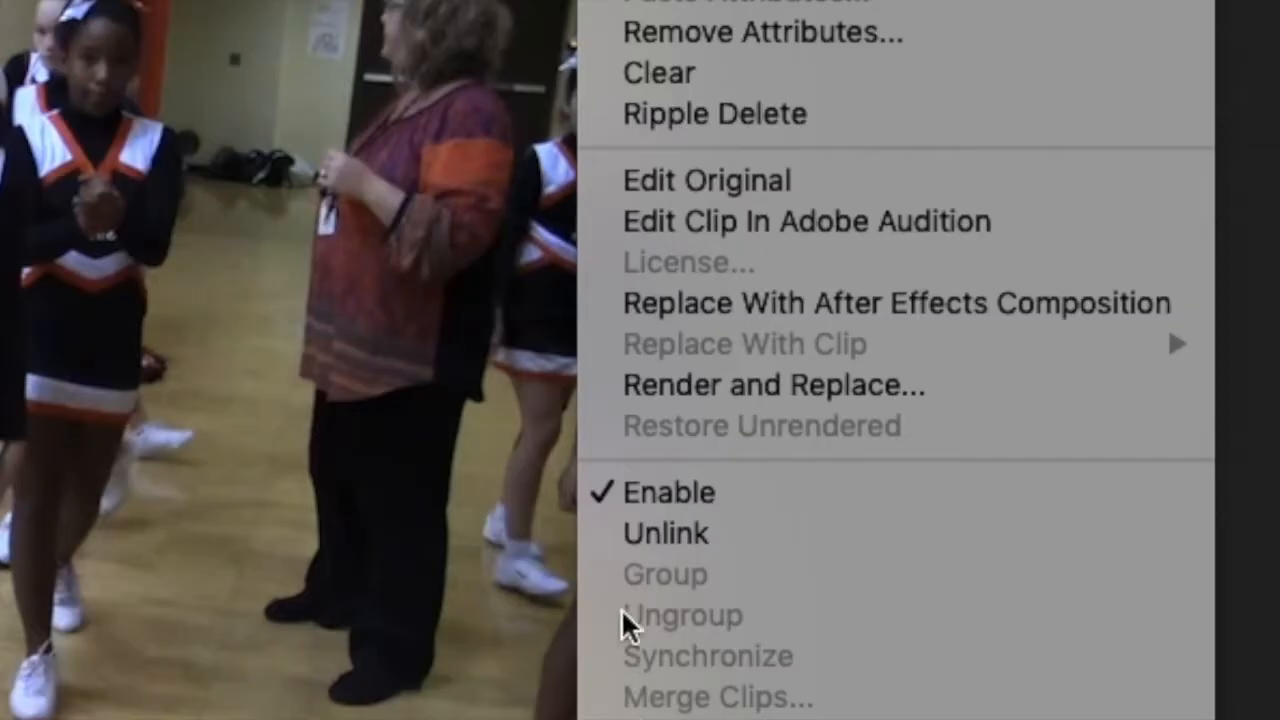
left_click(698, 118)
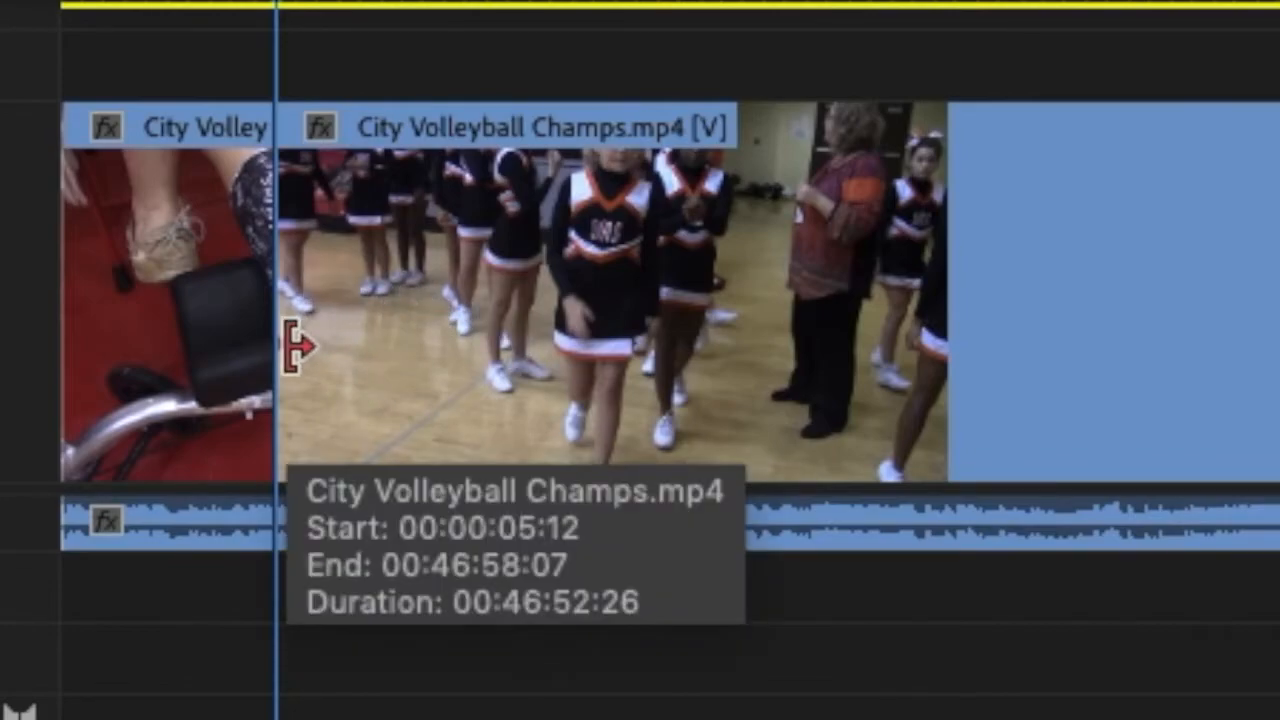
Play through the cheerleader shot and cut the clip at its end, at about 00:00:19:00.
key("space")
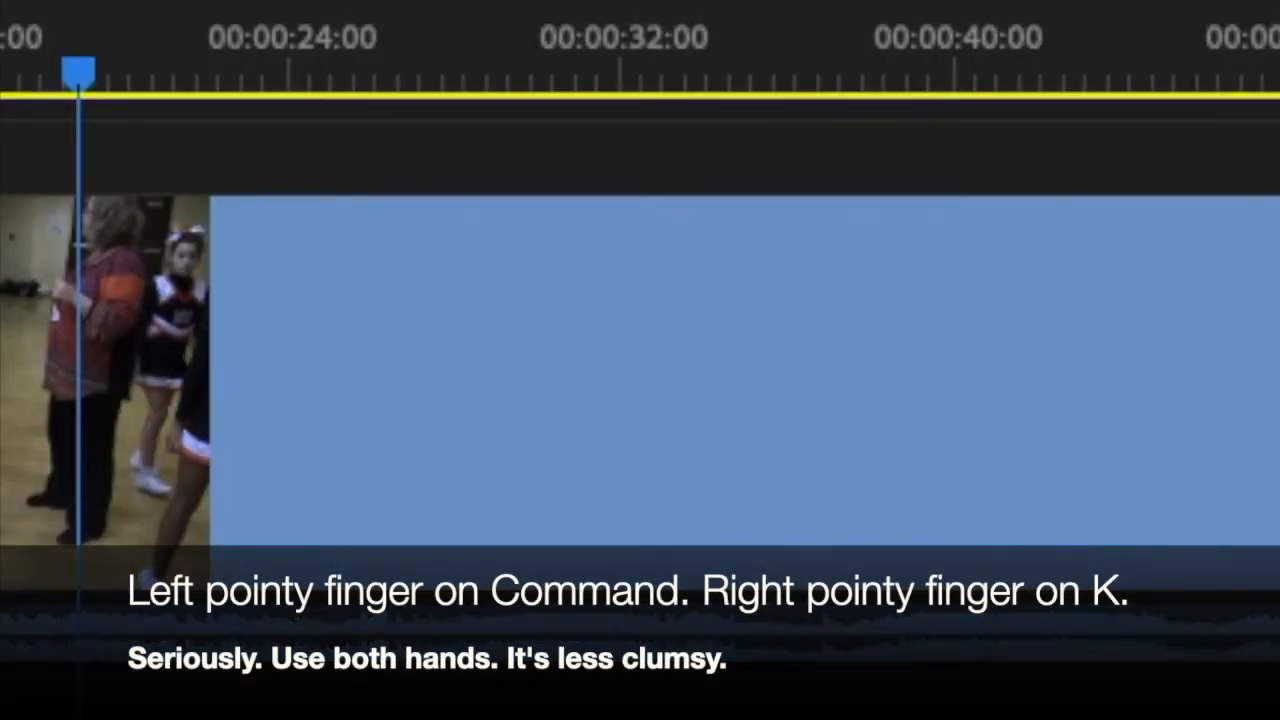
key("super+k")
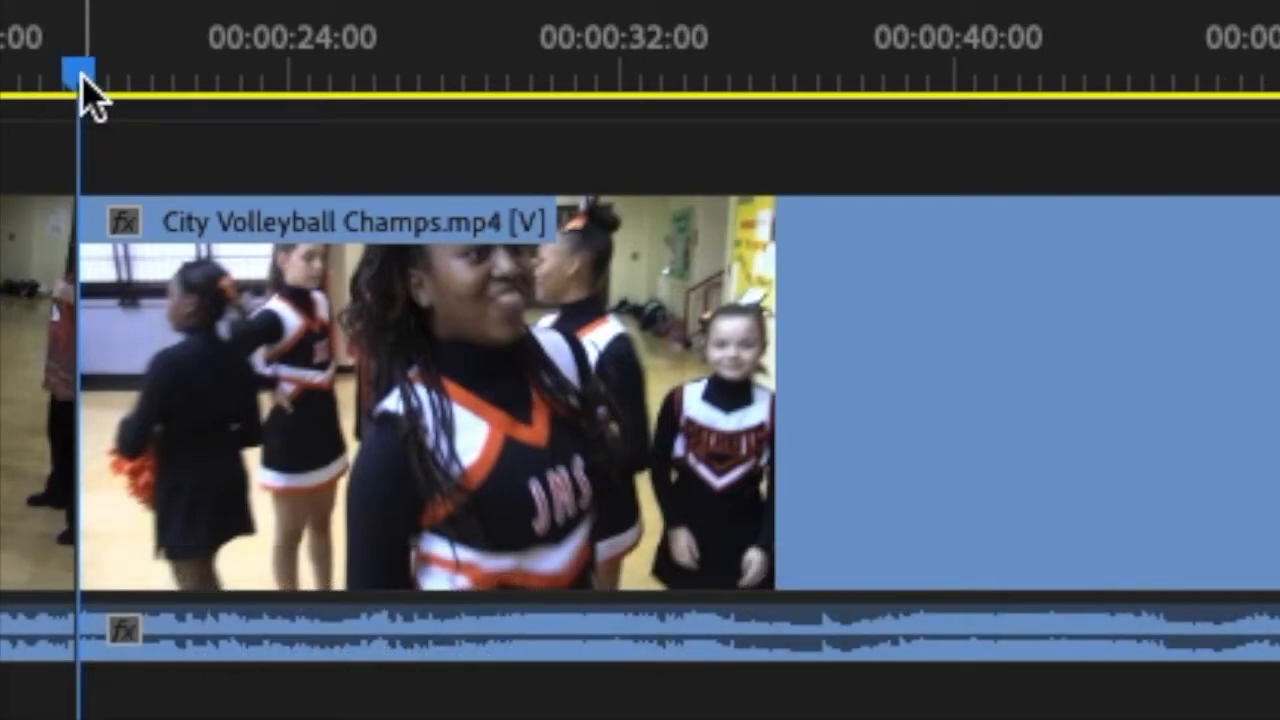
Find the volleyball serve after 00:00:32:00, cut the clip there and ripple delete the unwanted segment between the cheerleader shot and the serve.
left_click(84, 80)
left_click_drag(84, 80, 566, 85)
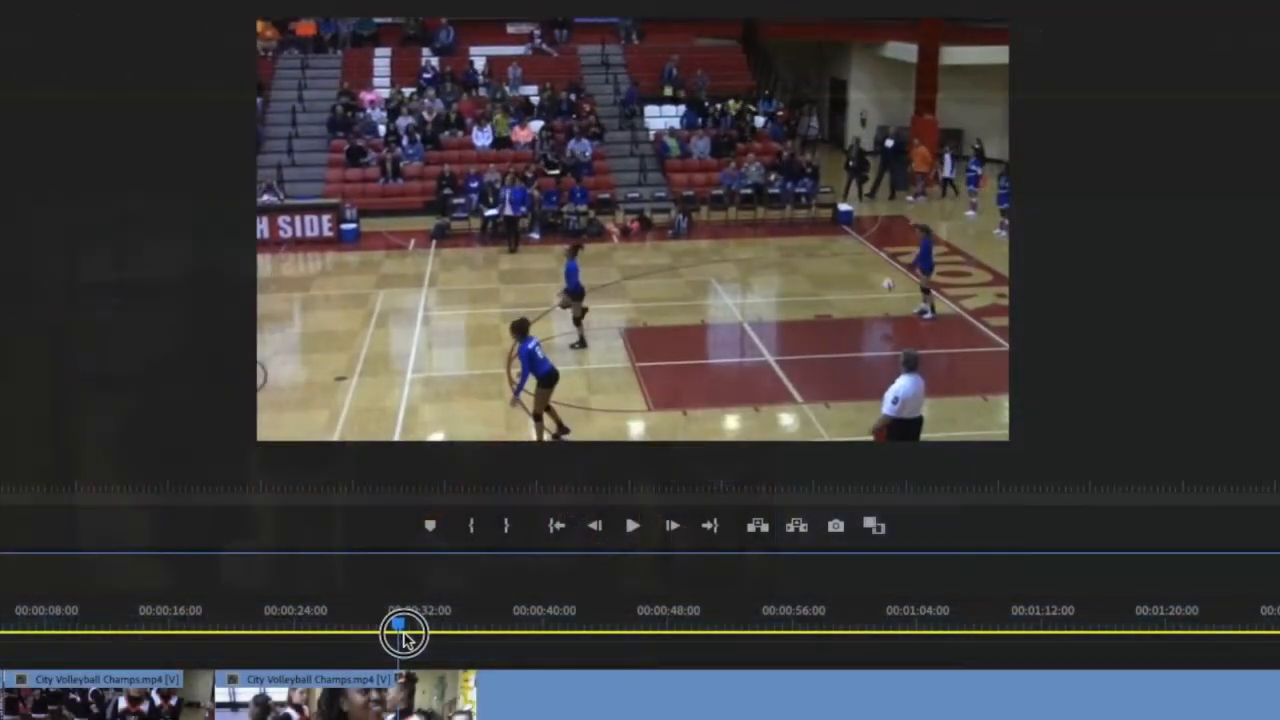
left_click_drag(403, 635, 458, 640)
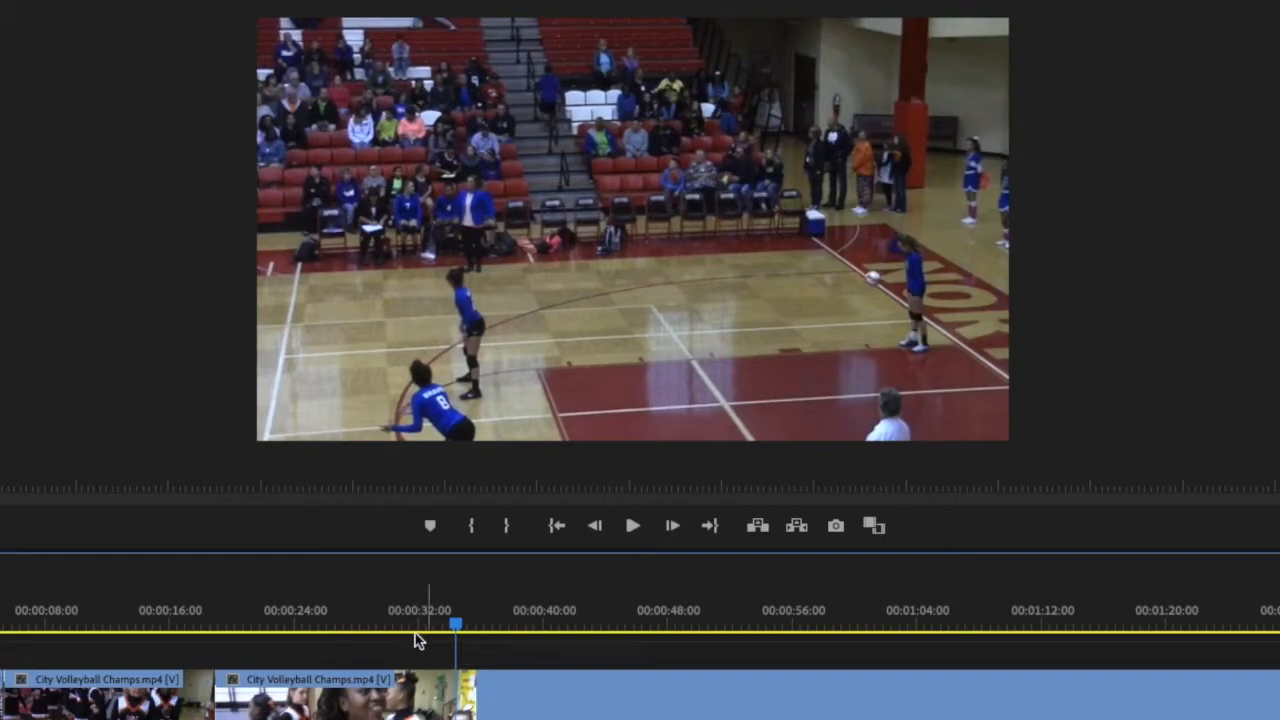
left_click_drag(453, 626, 438, 628)
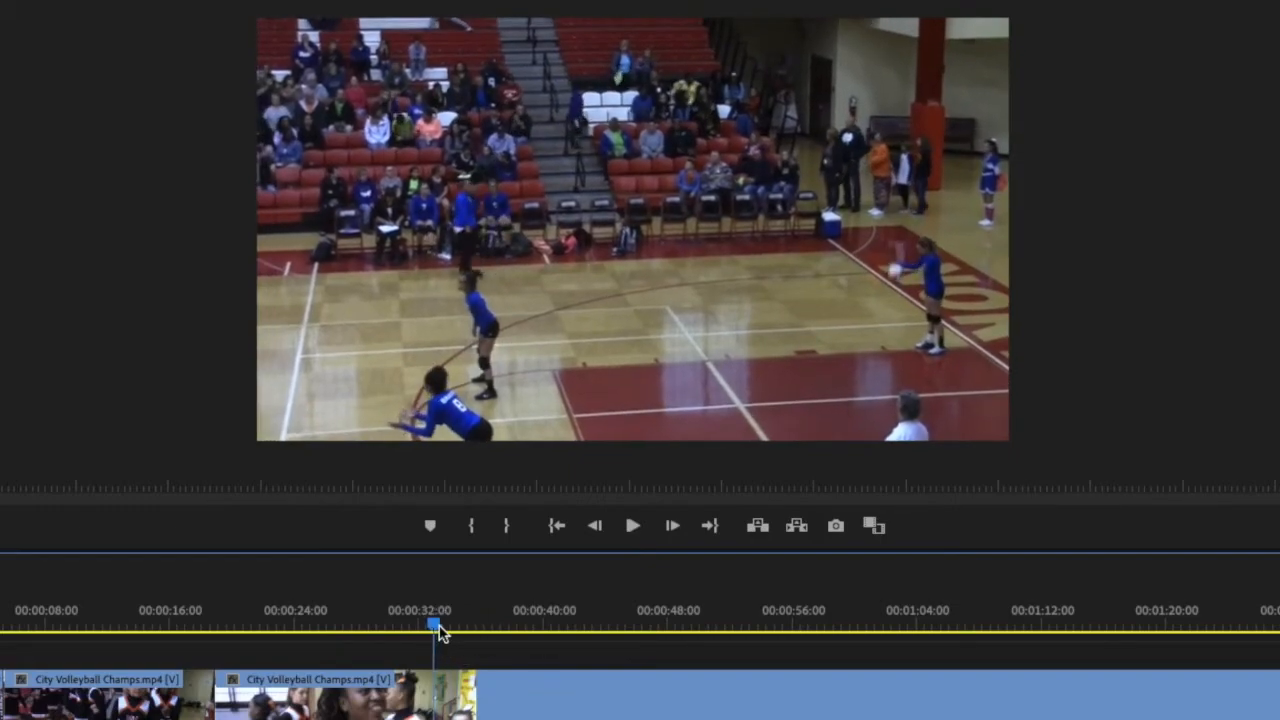
key("space")
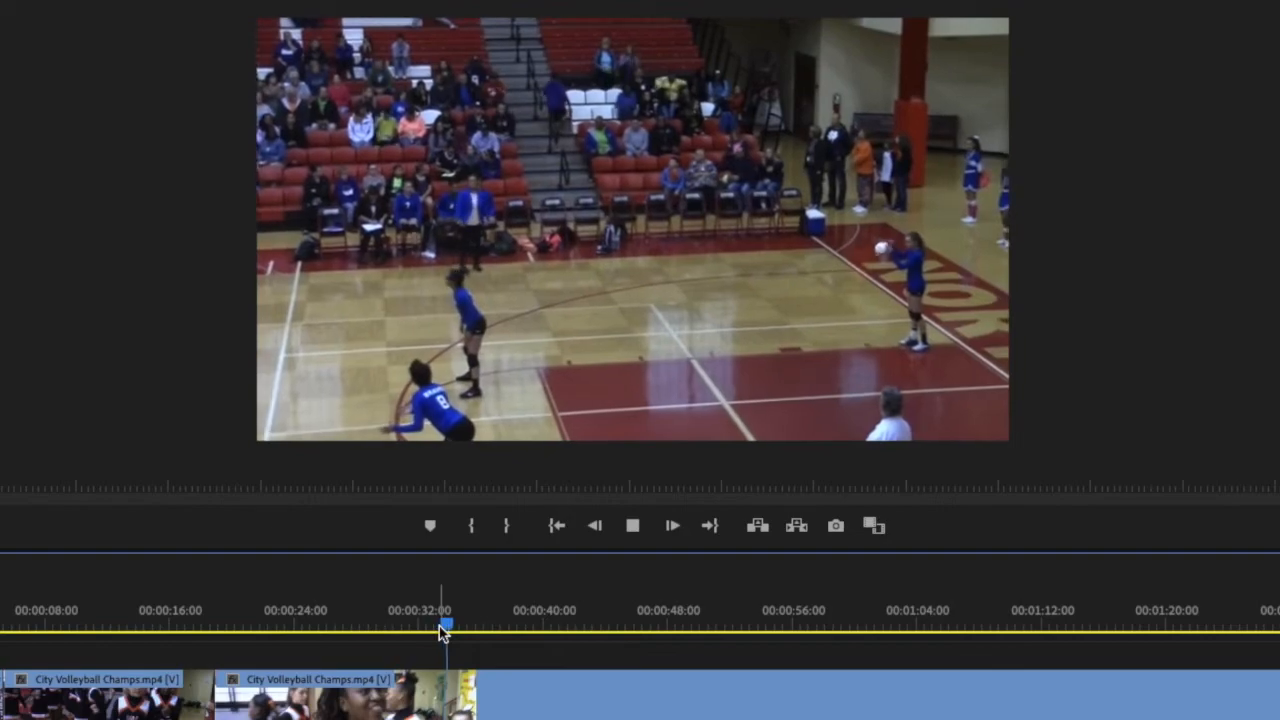
key("space")
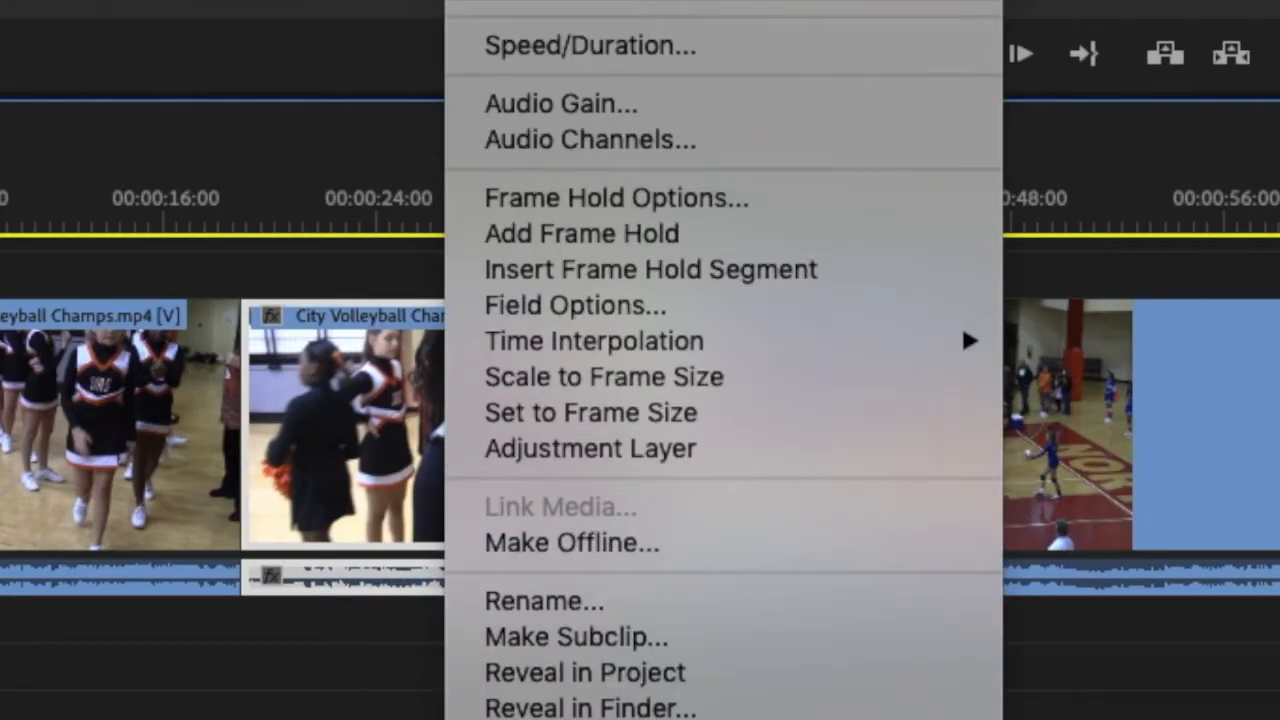
left_click(300, 149)
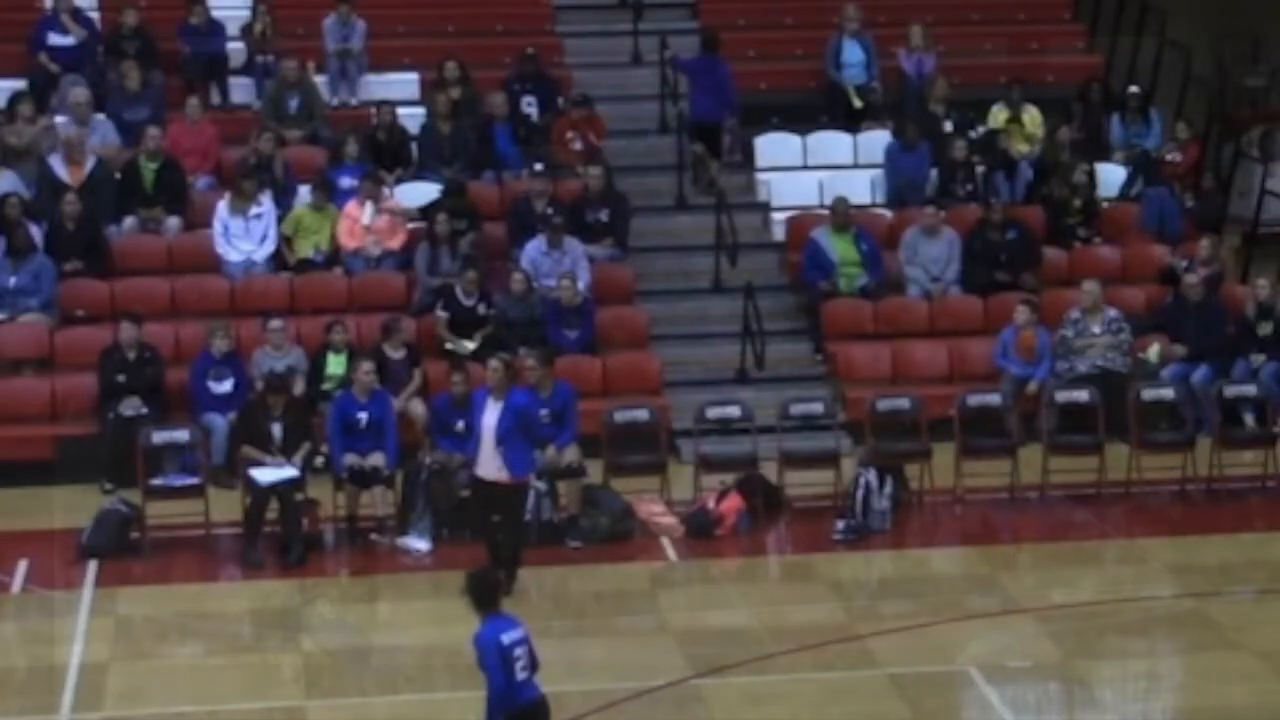
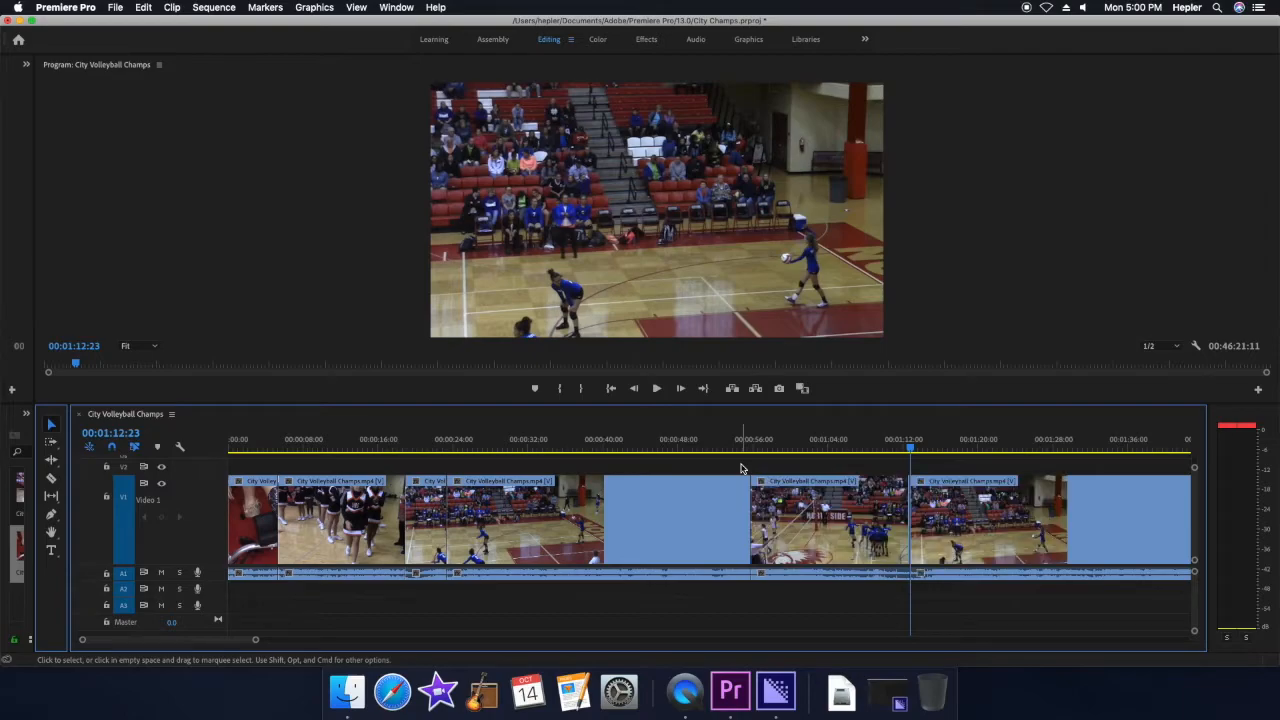
Ripple delete the unwanted segment between the serve shot and the cut at 00:01:12:23.
right_click(821, 527)
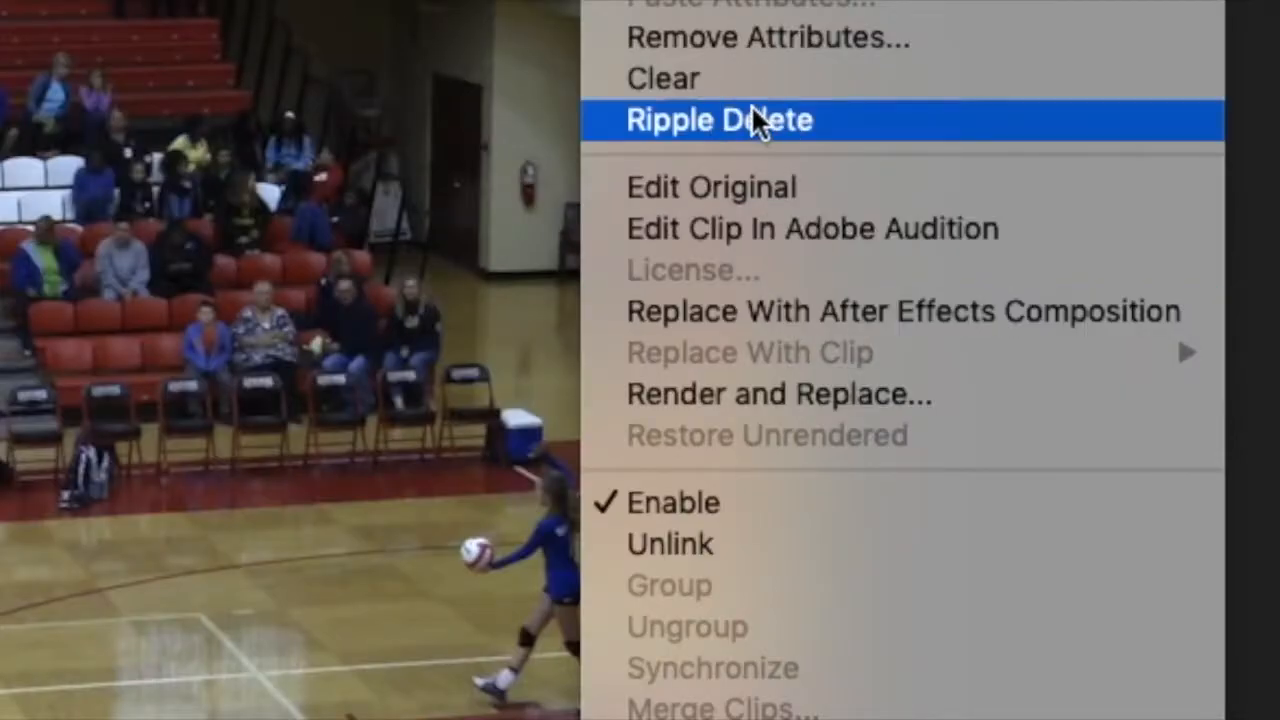
left_click(868, 125)
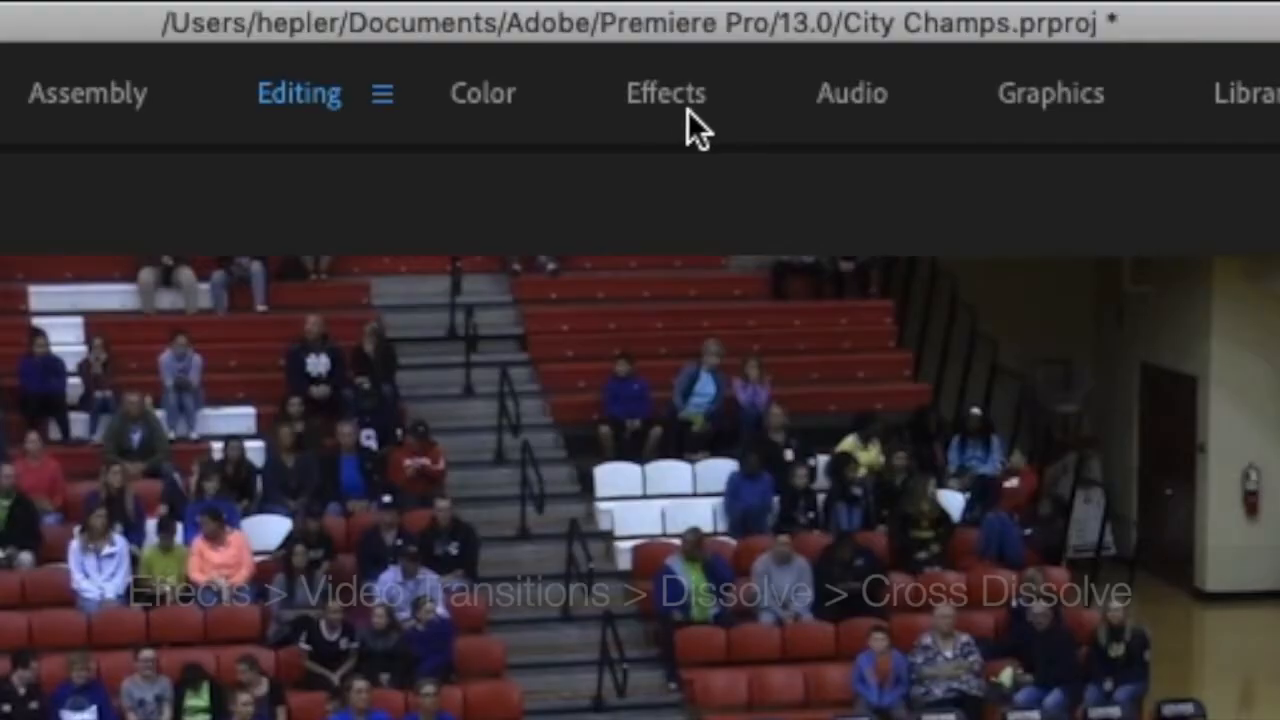
Switch to the Effects workspace and find Cross Dissolve among the Dissolve video transitions.
left_click(670, 102)
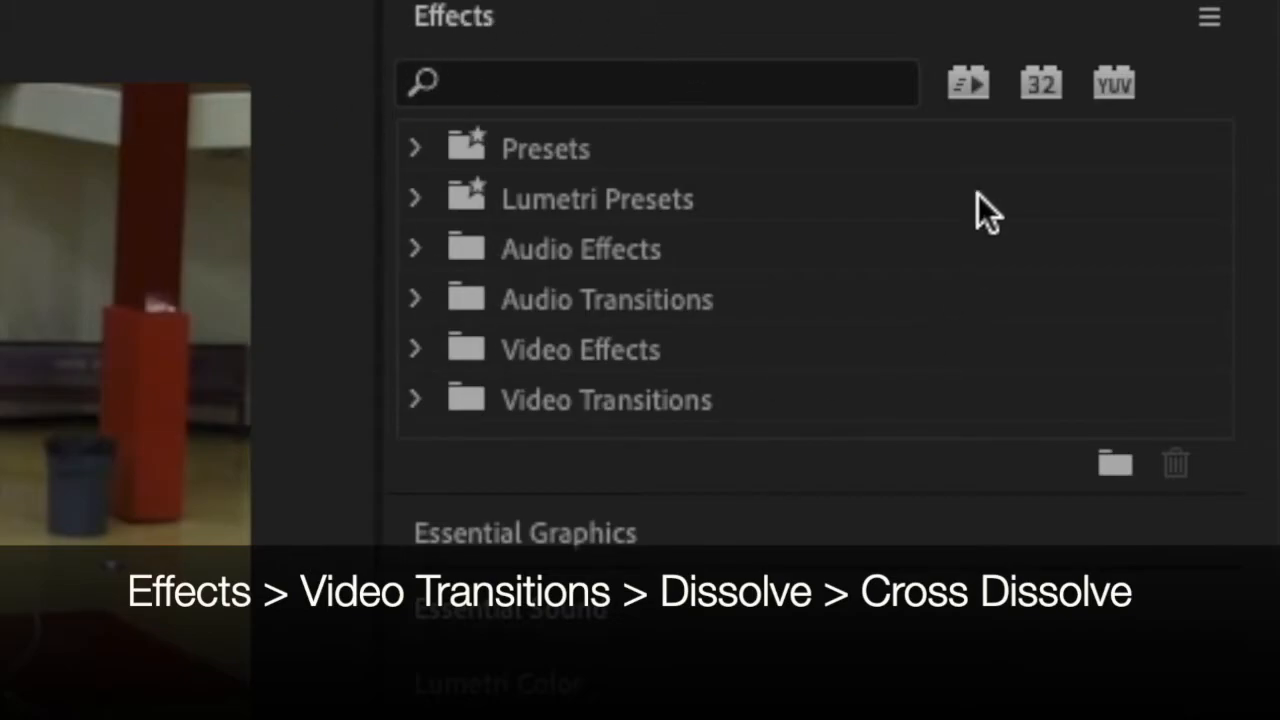
double_click(563, 409)
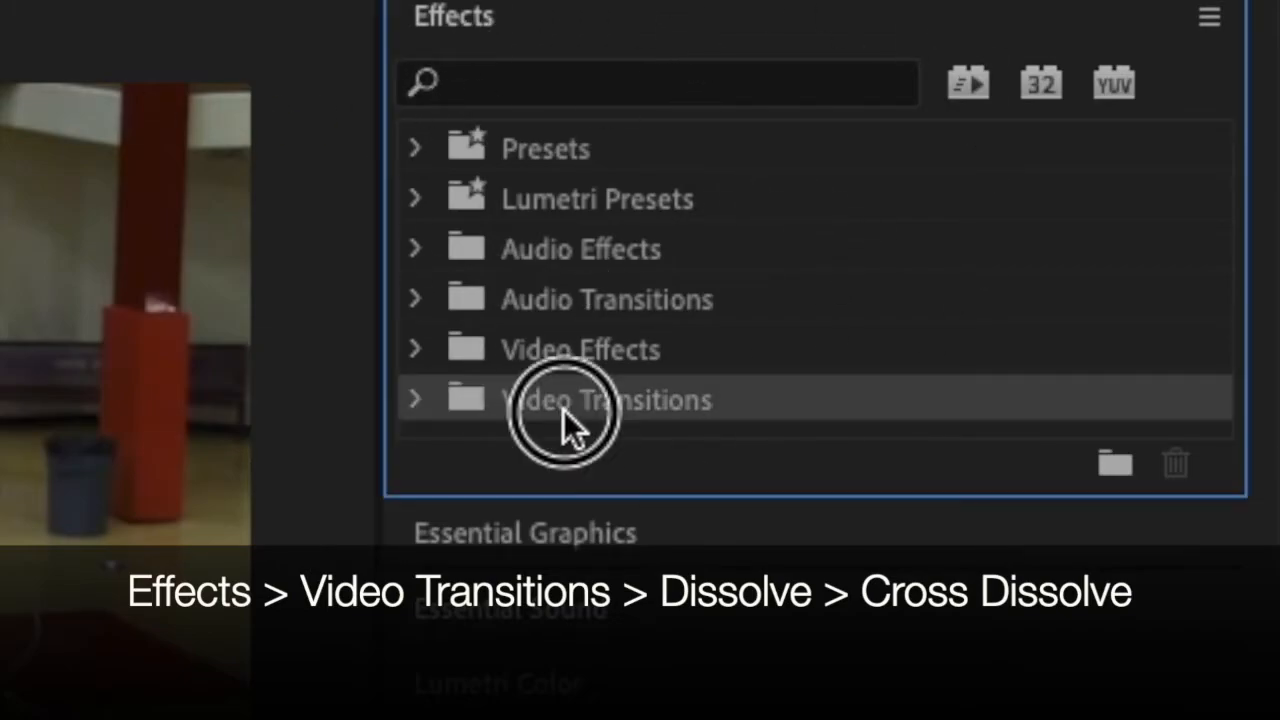
double_click(548, 507)
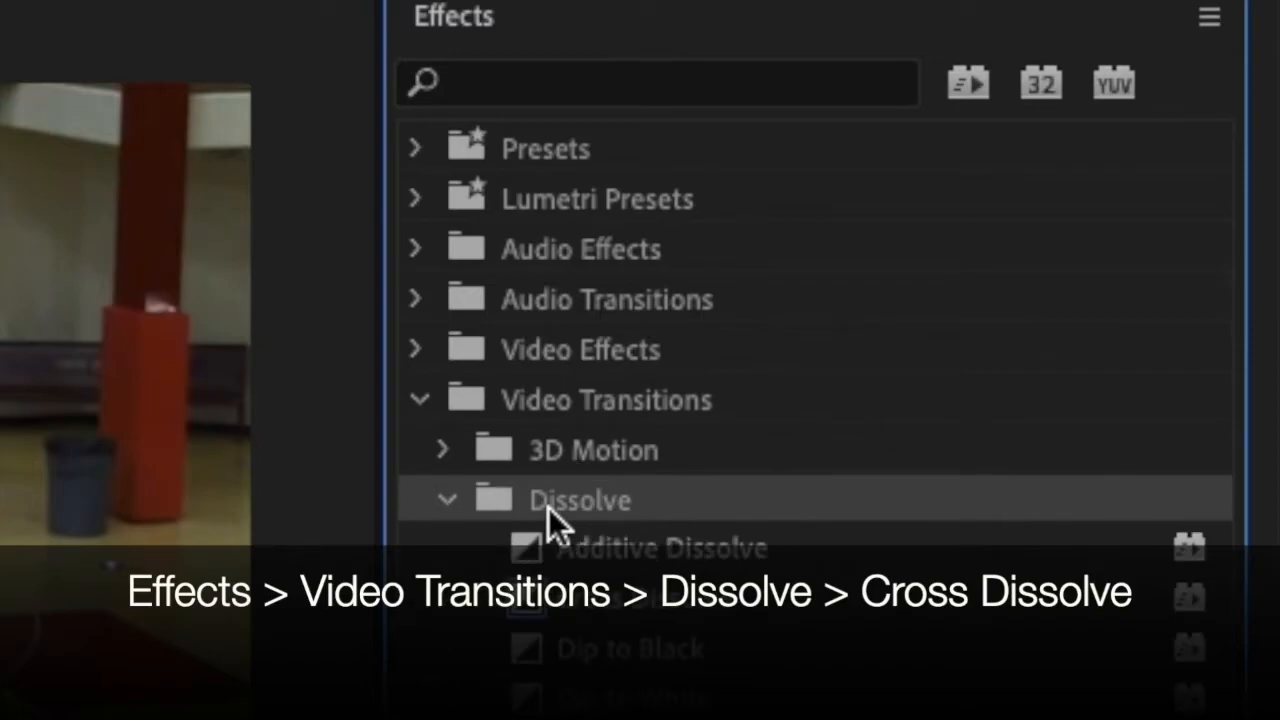
left_click(525, 604)
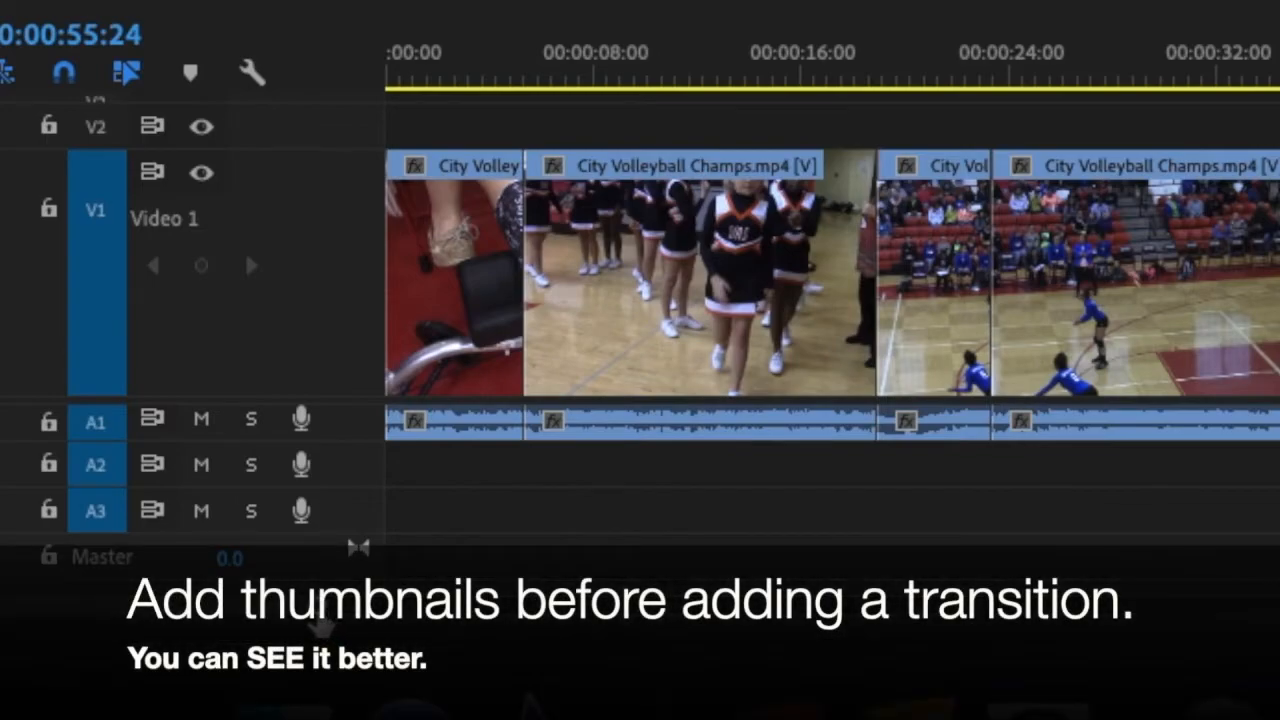
Apply a Cross Dissolve centred on the cut between the boot shot and the cheerleader shot.
left_click_drag(316, 608, 311, 608)
left_click_drag(1166, 72, 305, 105)
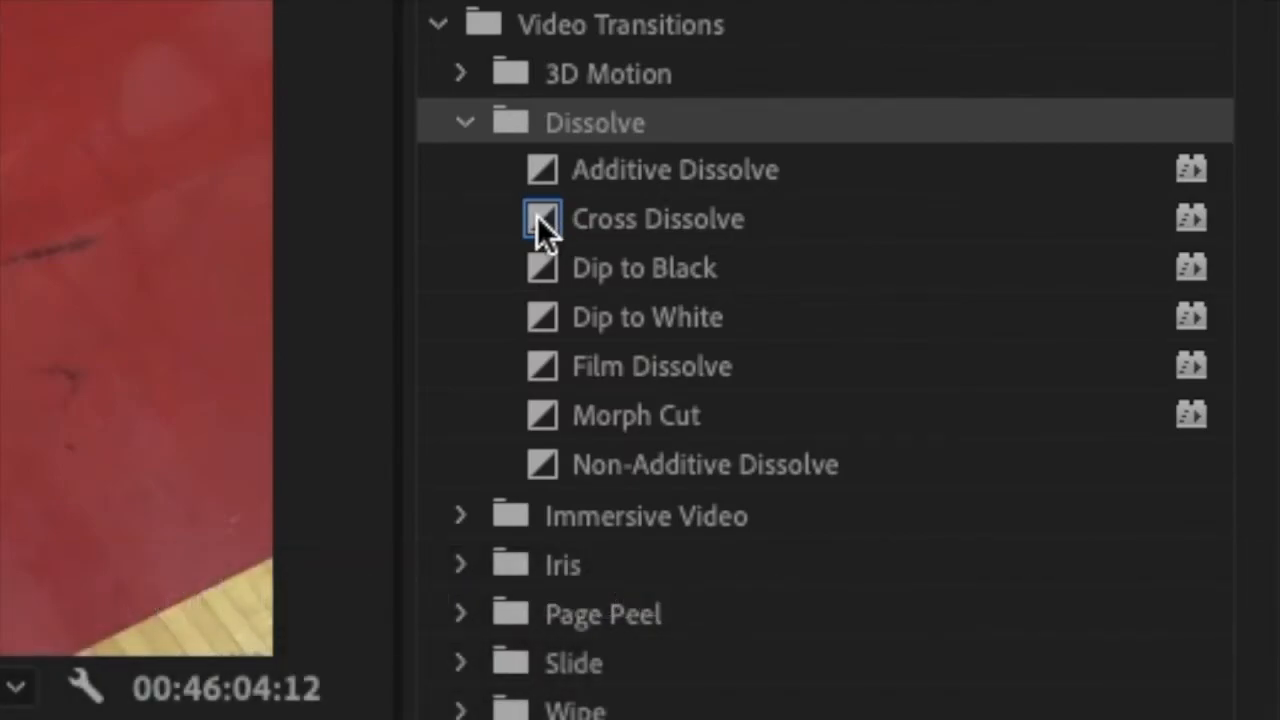
left_click(539, 215)
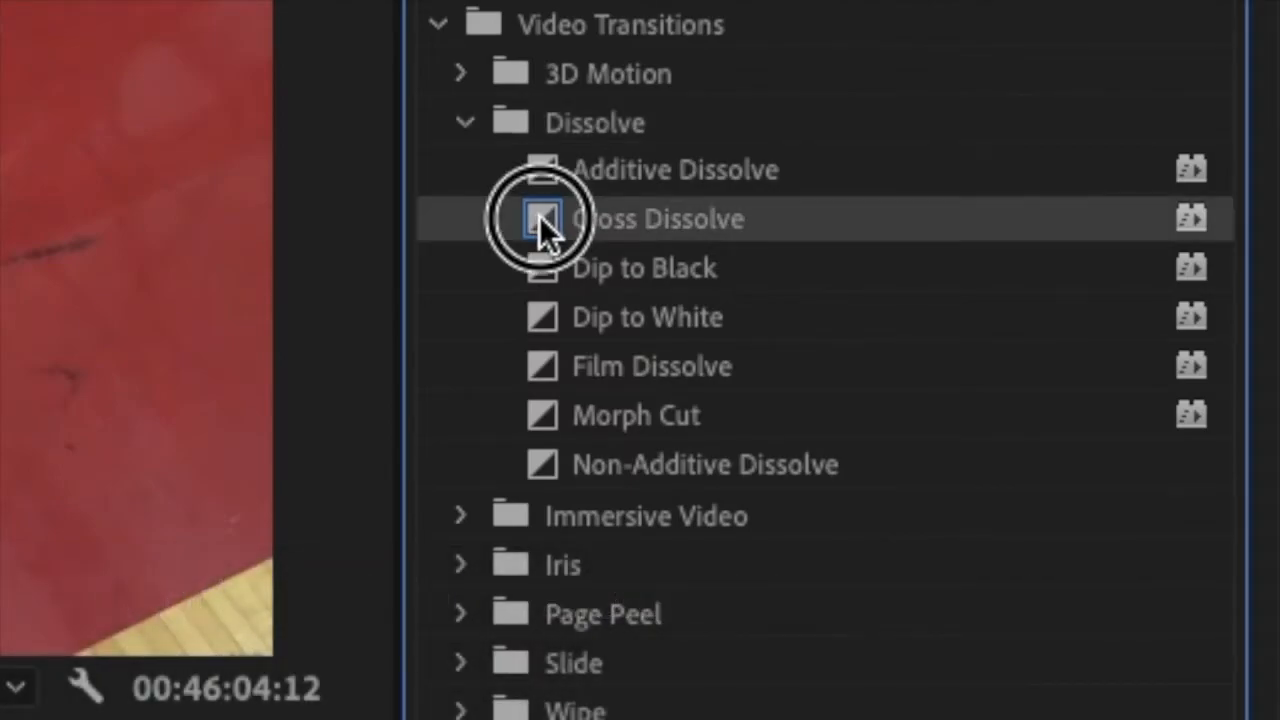
left_click_drag(540, 217, 350, 719)
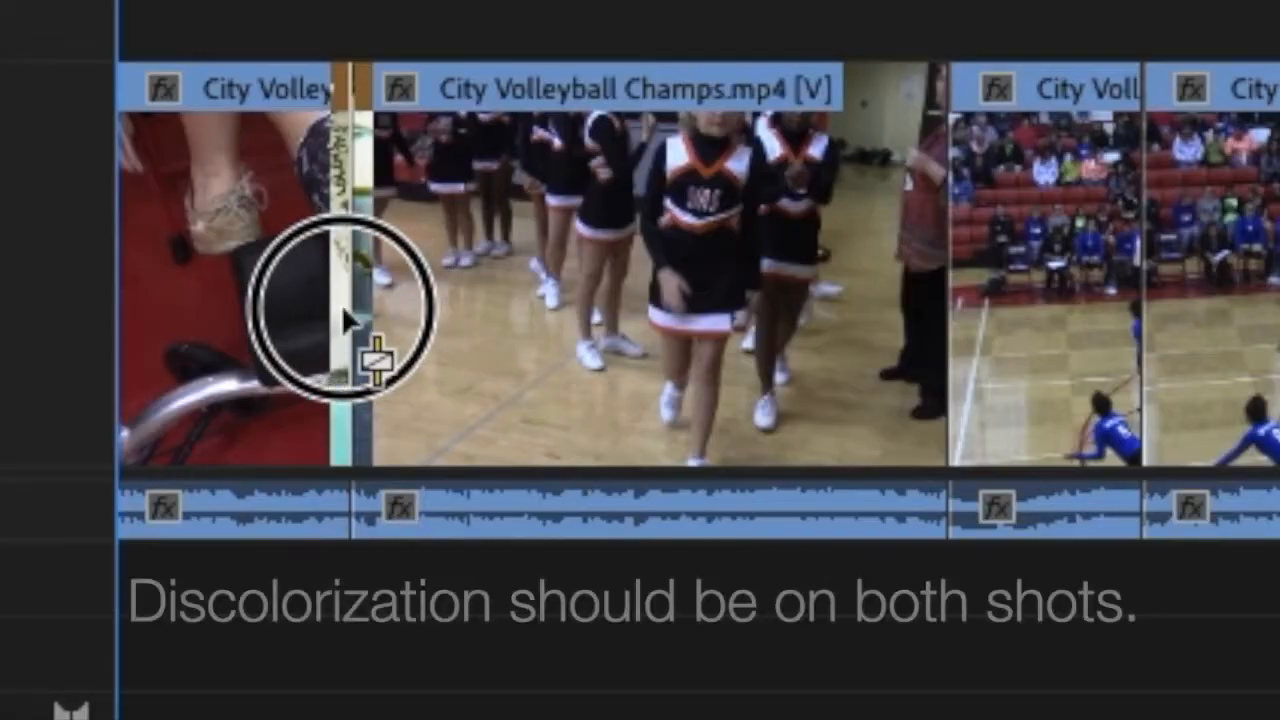
left_click_drag(344, 312, 341, 313)
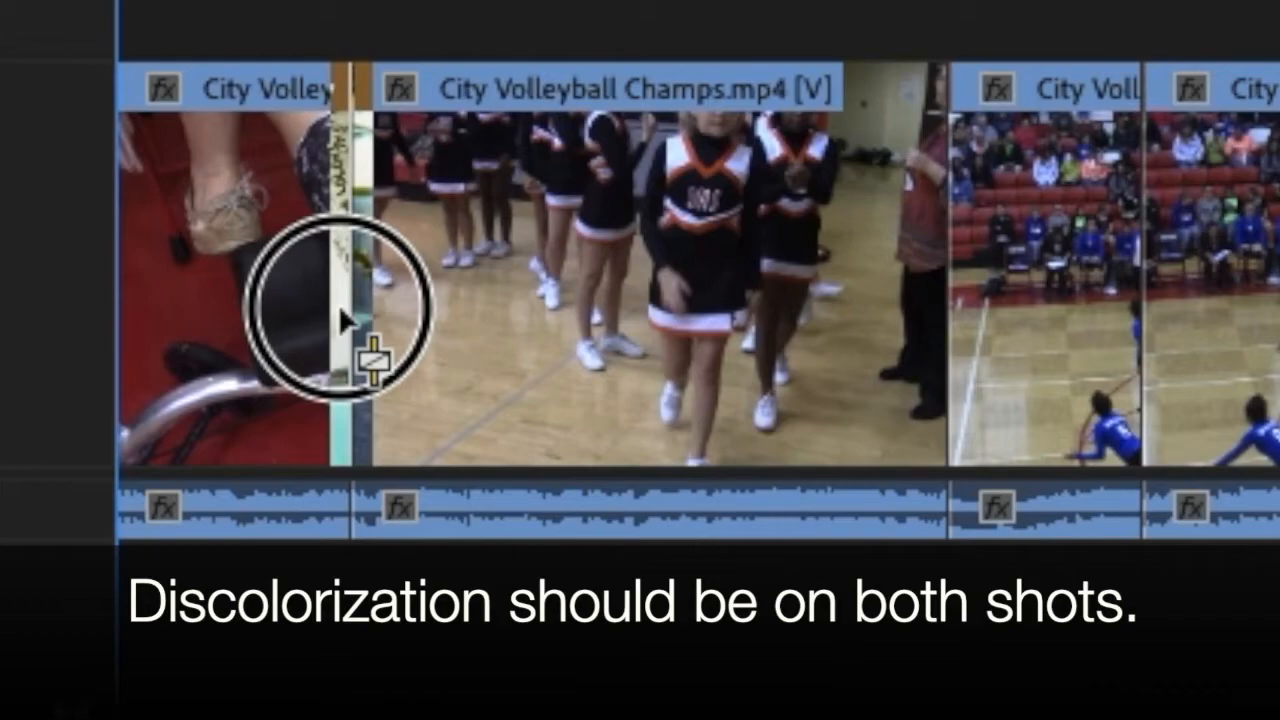
left_click_drag(341, 313, 341, 313)
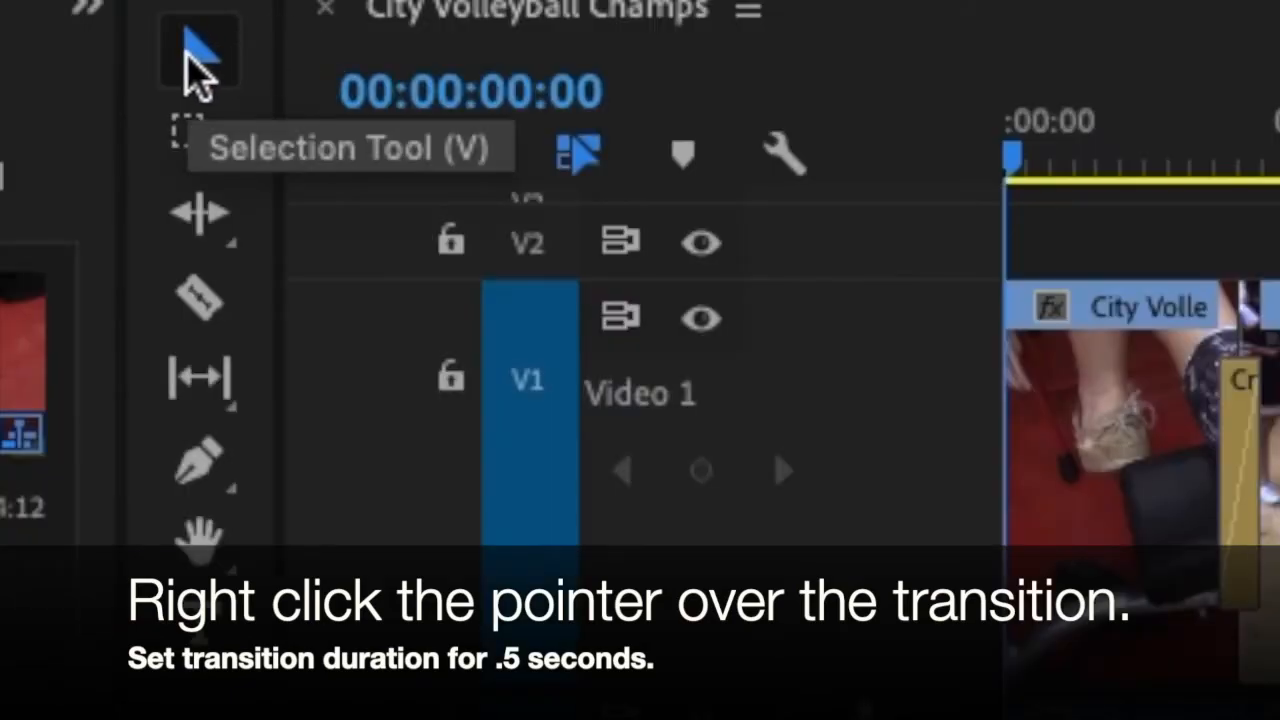
Set the duration of the transition between the boot and cheerleader shots to .5.
left_click(196, 72)
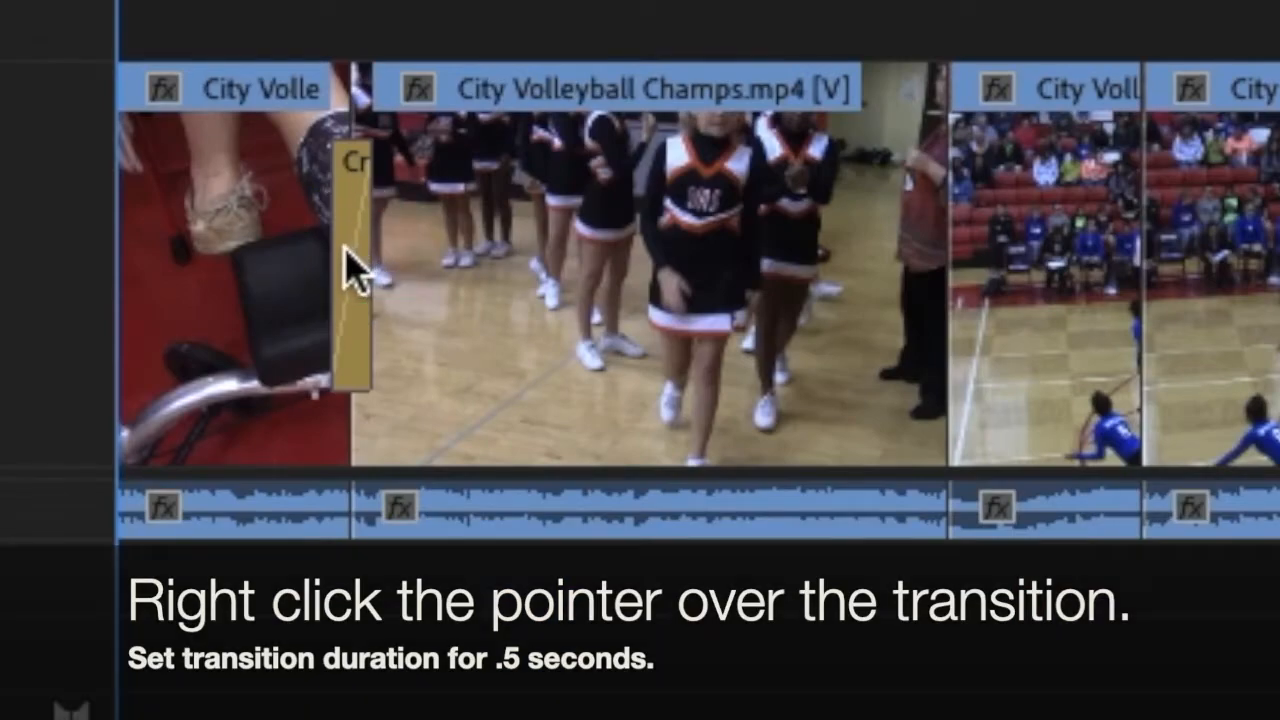
right_click(350, 268)
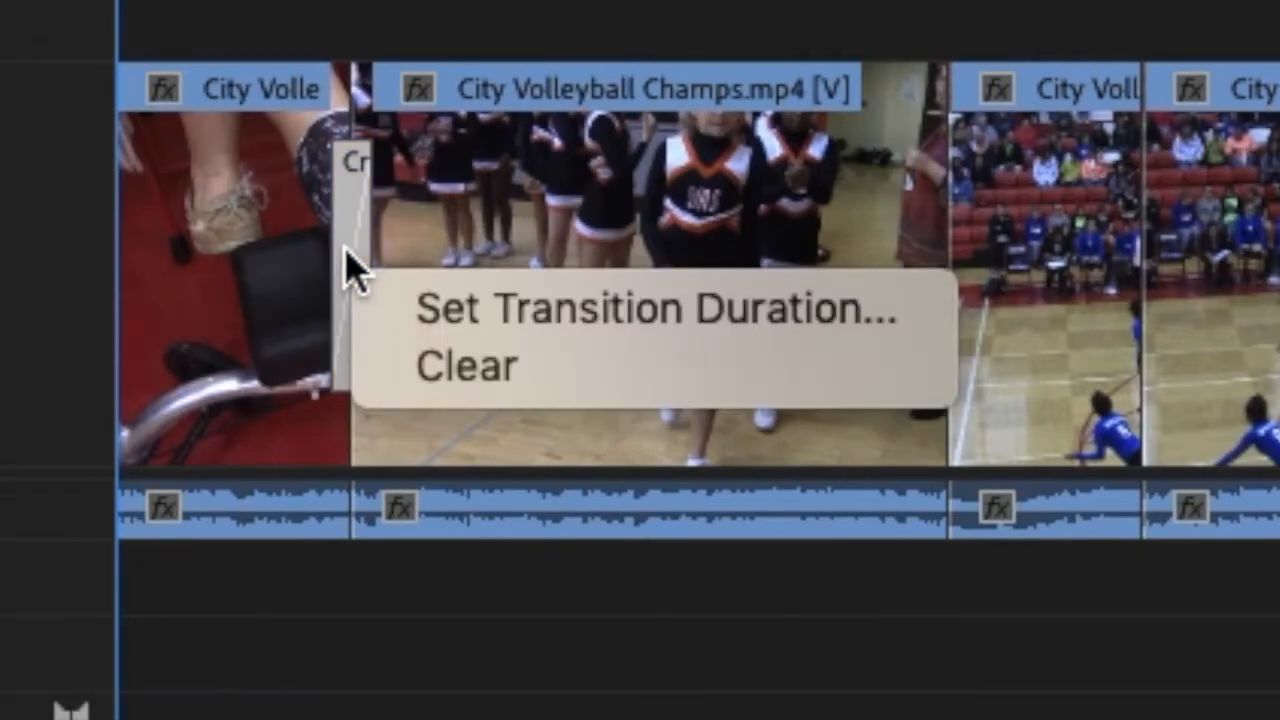
left_click(474, 331)
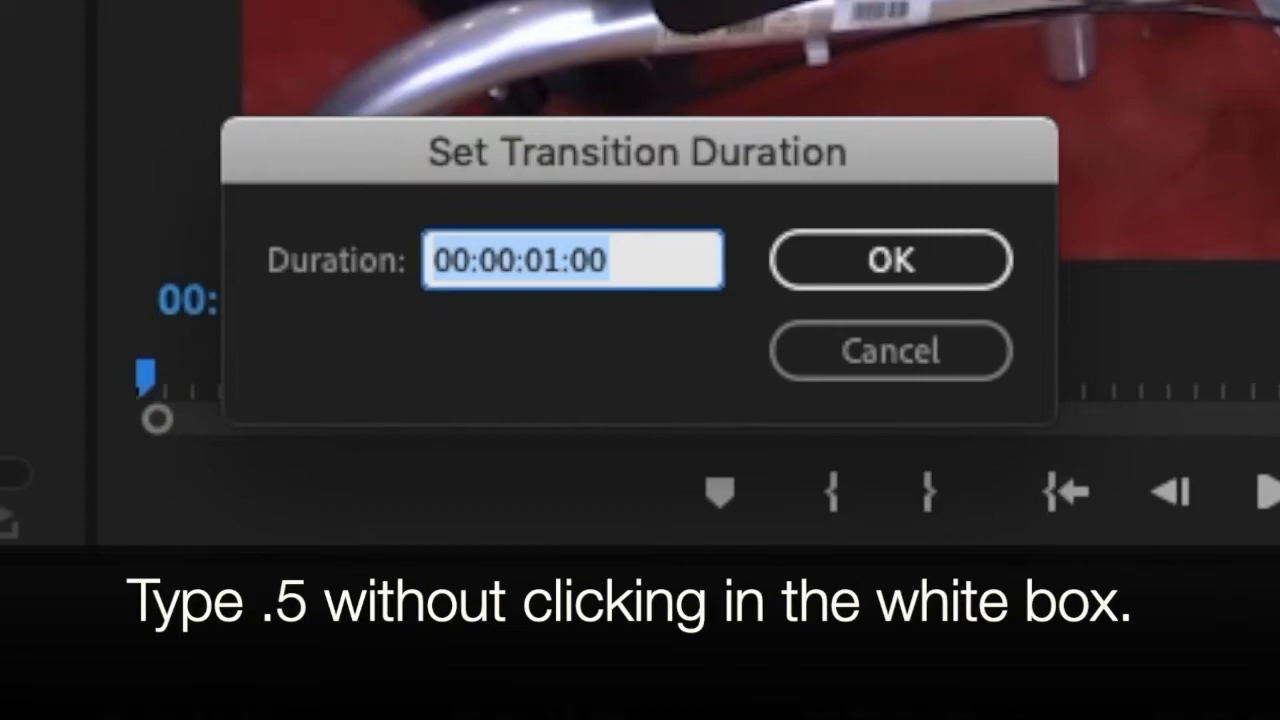
type(".5")
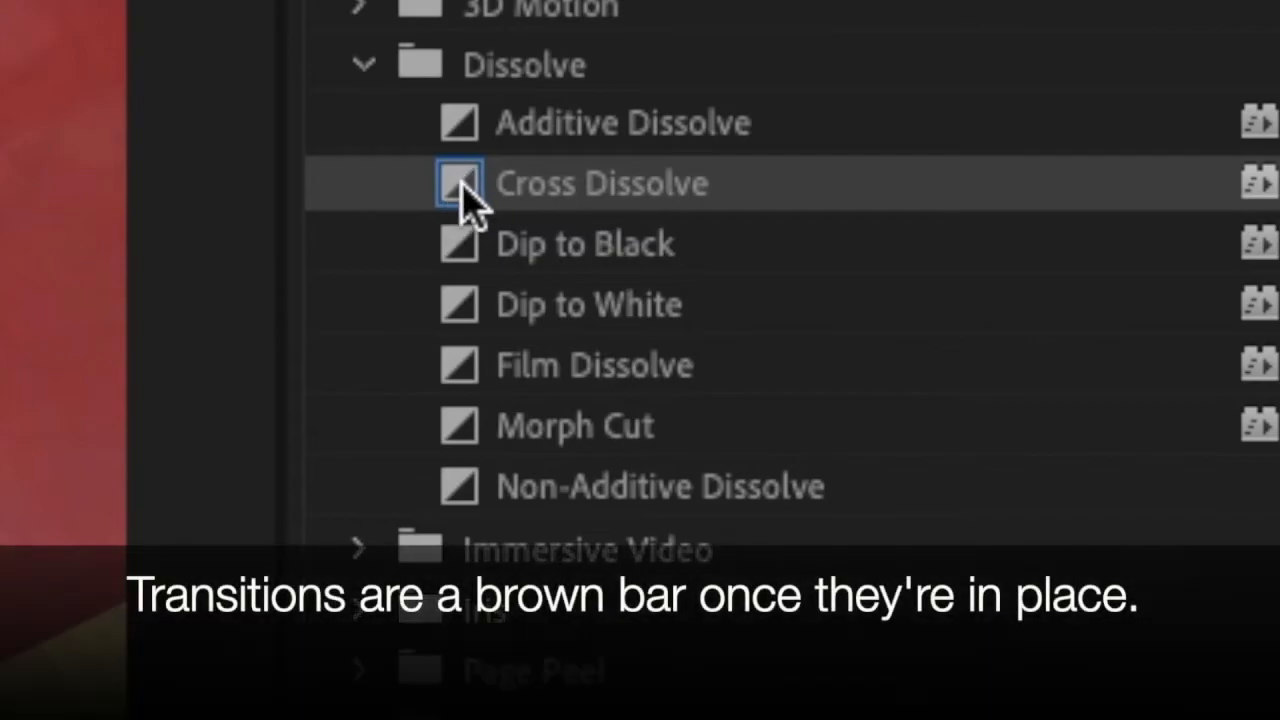
left_click(460, 190)
Add a Cross Dissolve between the cheerleader shot and the first volleyball shot and set its duration to .5.
left_click_drag(462, 195, 215, 330)
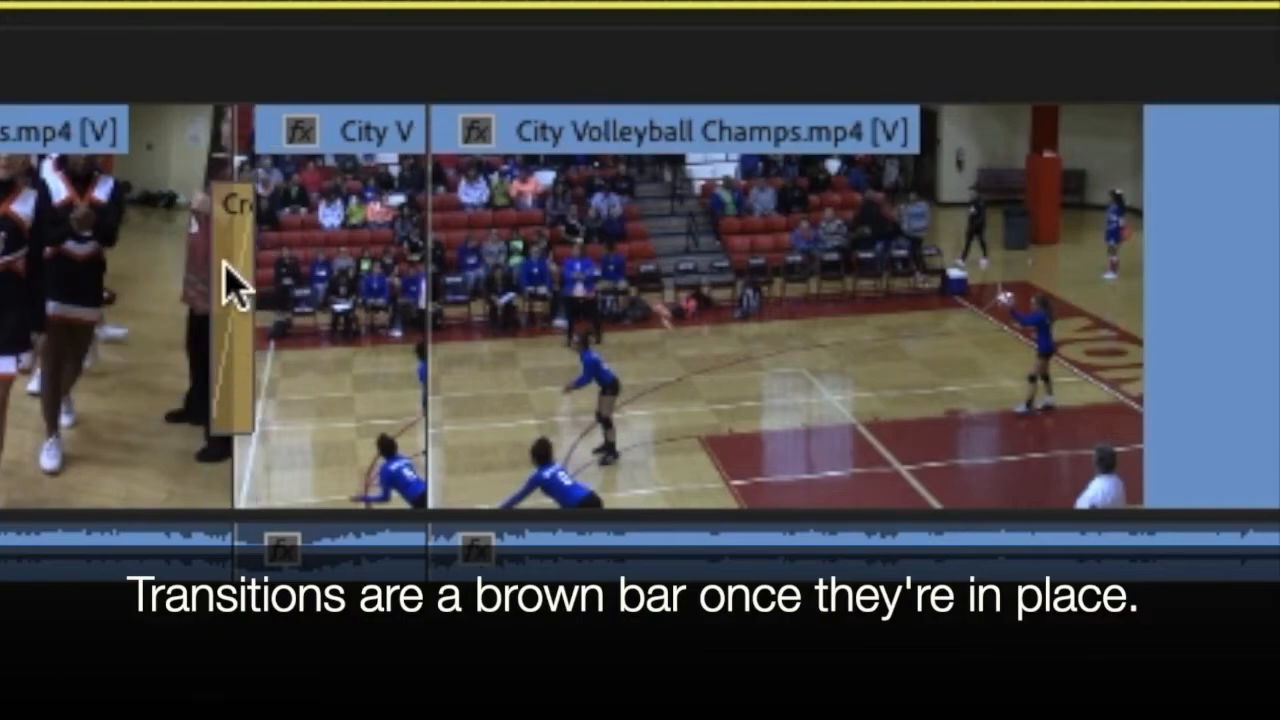
right_click(243, 285)
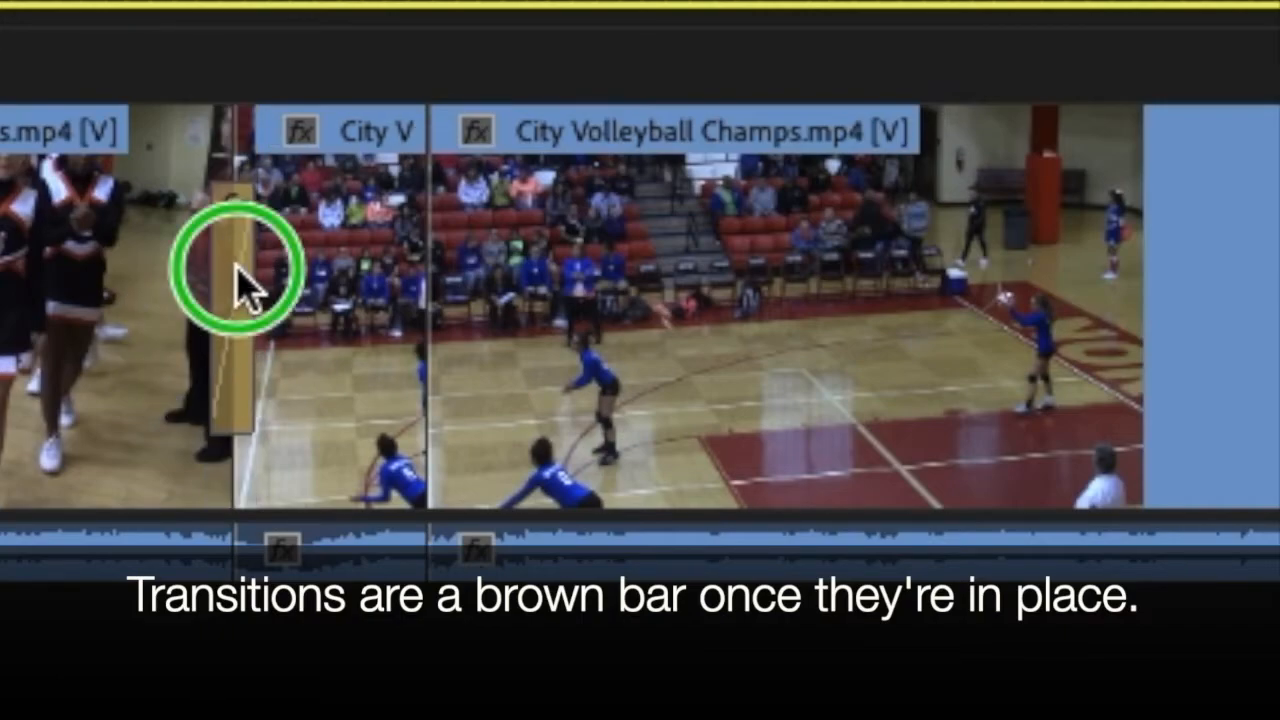
left_click(308, 330)
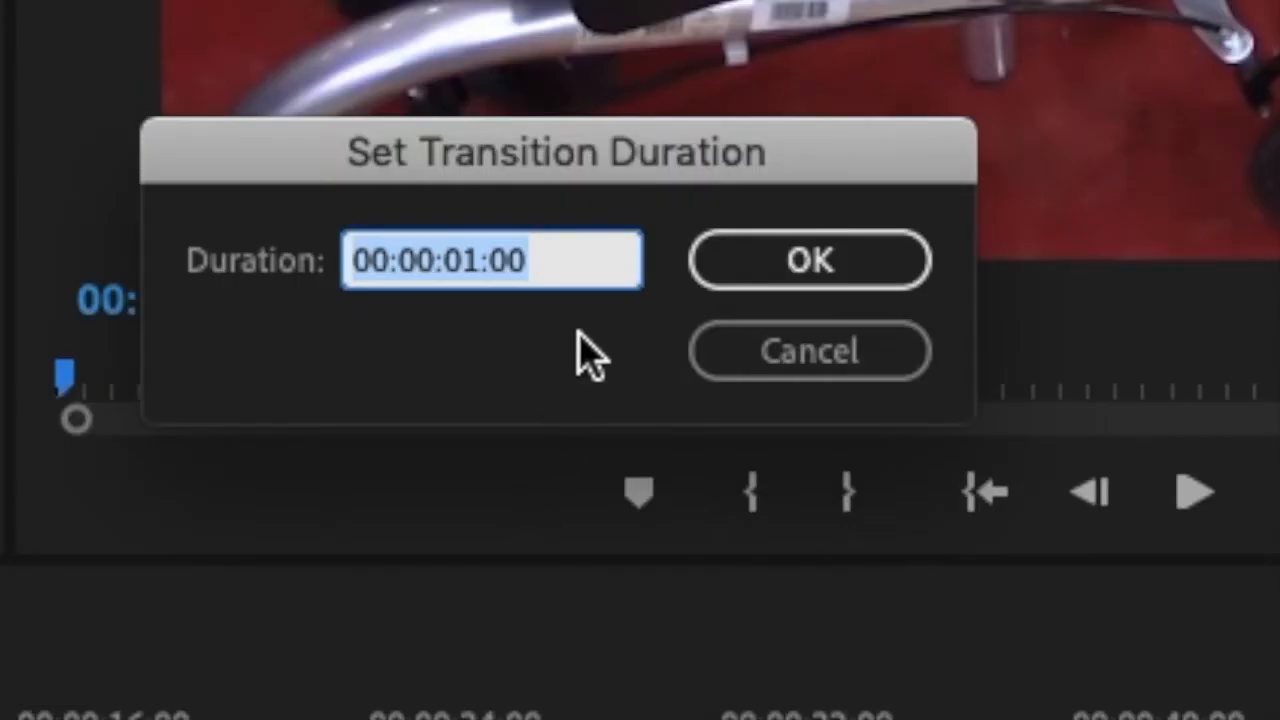
left_click(565, 260)
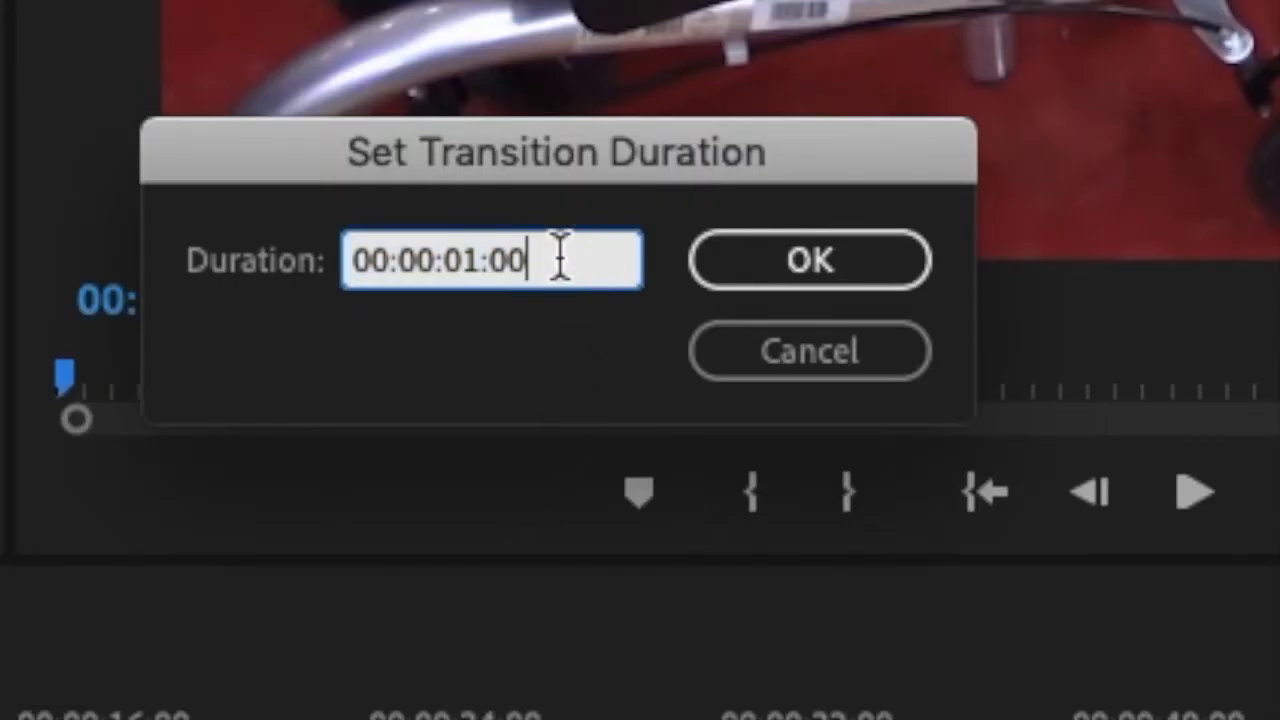
key("BackSpace")
key("BackSpace")
key("BackSpace")
key("BackSpace")
key("BackSpace")
key("BackSpace")
key("BackSpace")
key("BackSpace")
key("BackSpace")
key("BackSpace")
key("BackSpace")
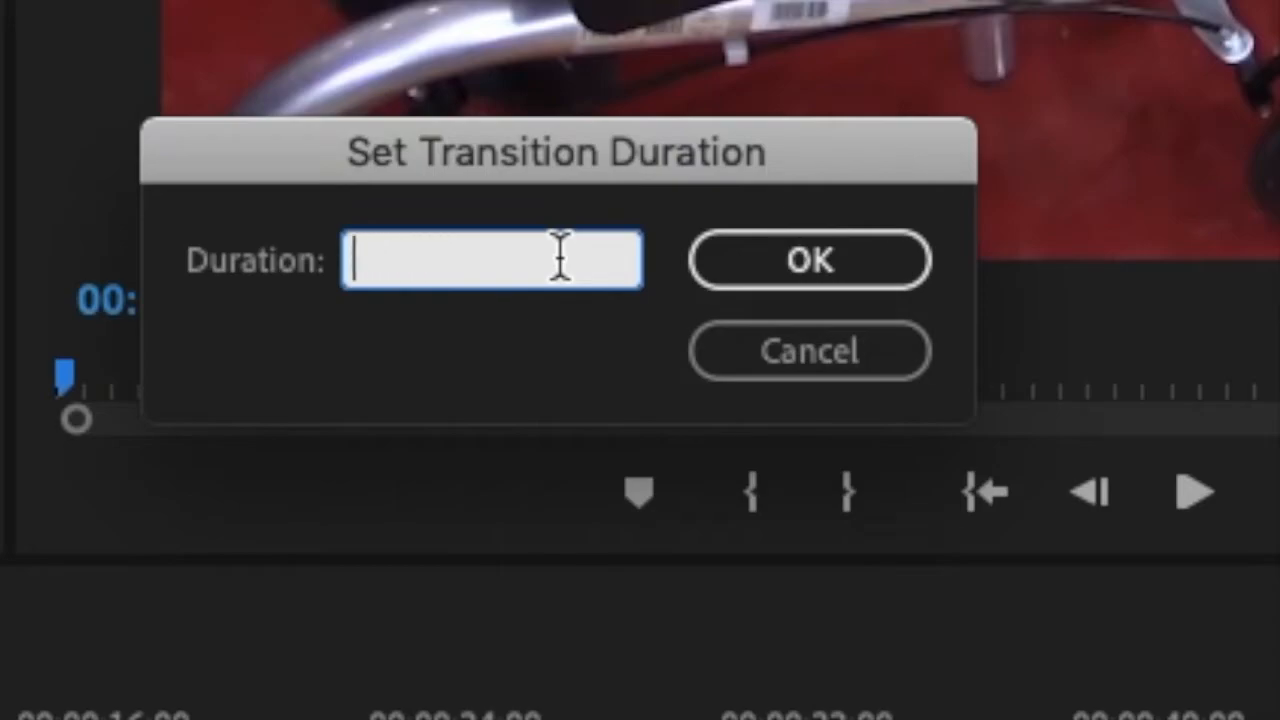
type(".5")
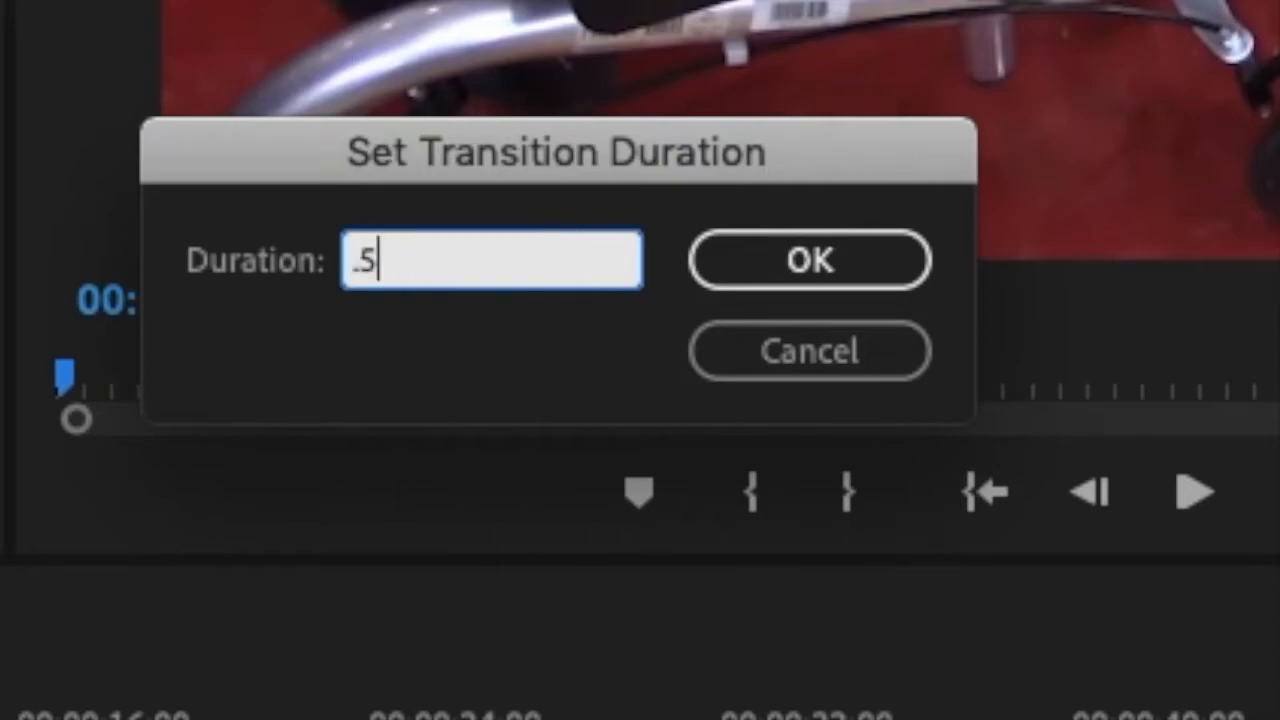
left_click(803, 268)
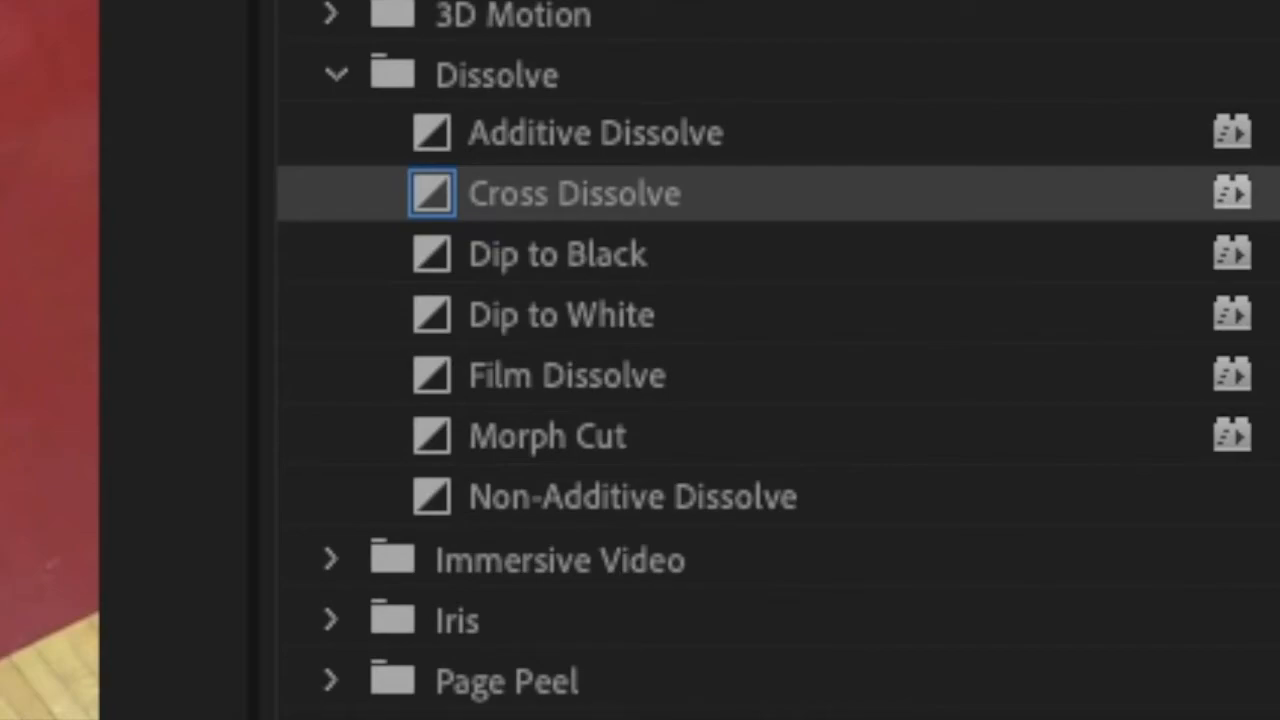
Add a Cross Dissolve at the cut between the first two volleyball shots and set its duration to .5.
left_click_drag(449, 214, 195, 261)
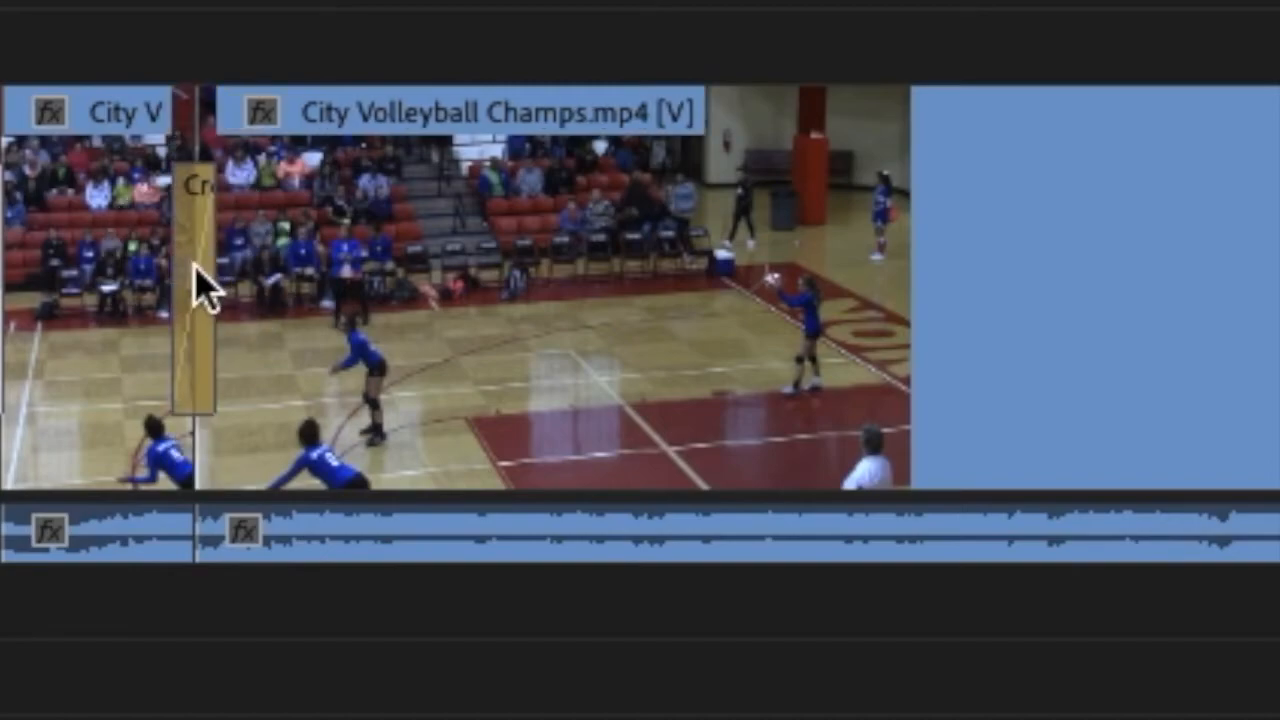
right_click(198, 260)
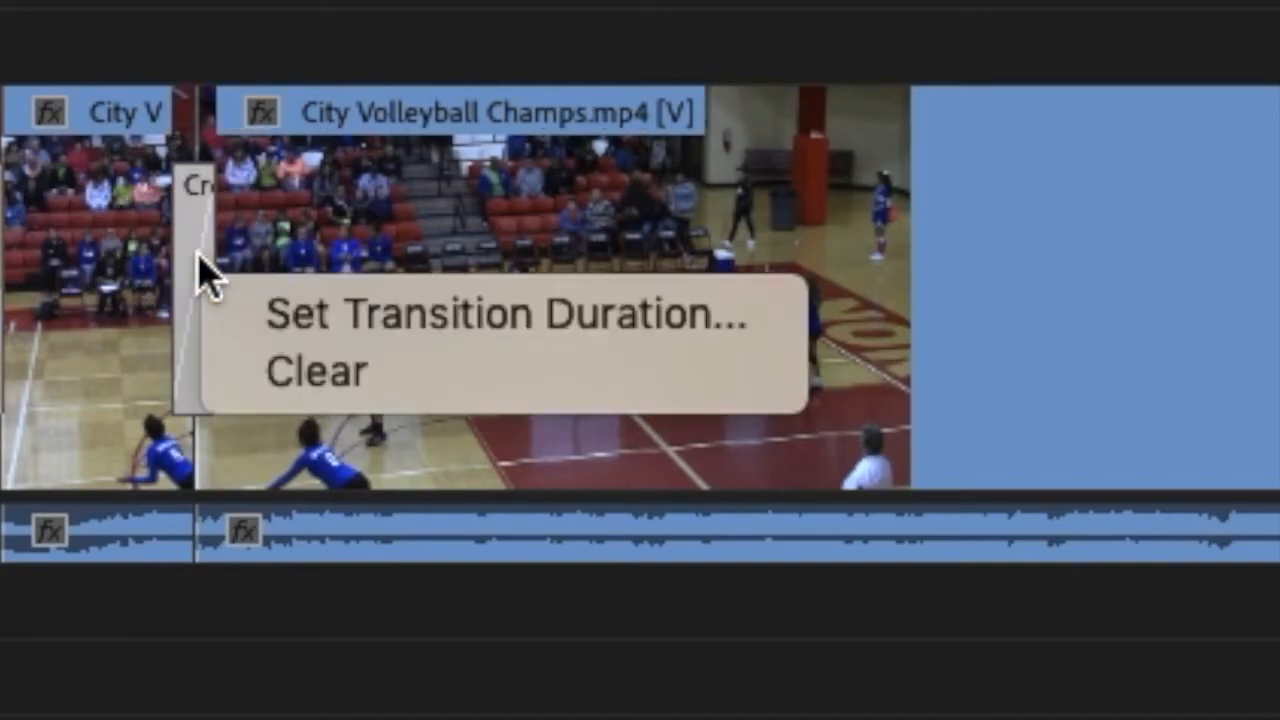
left_click(277, 318)
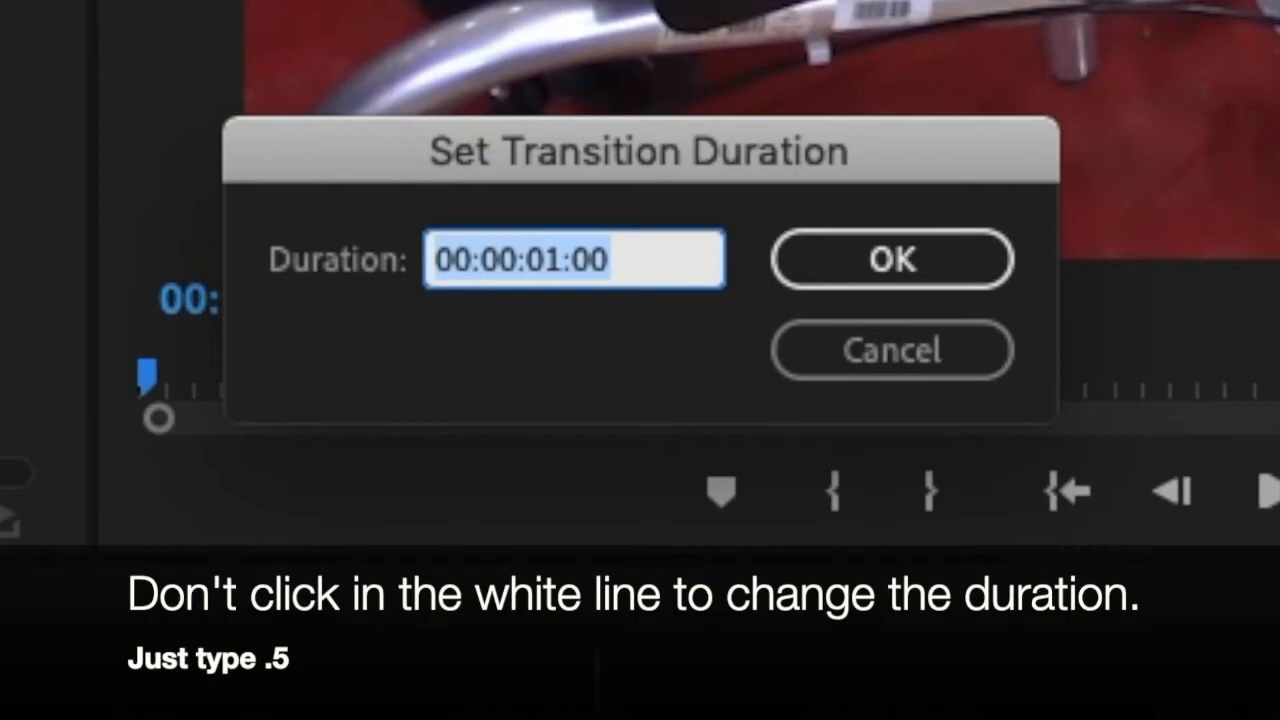
type(".")
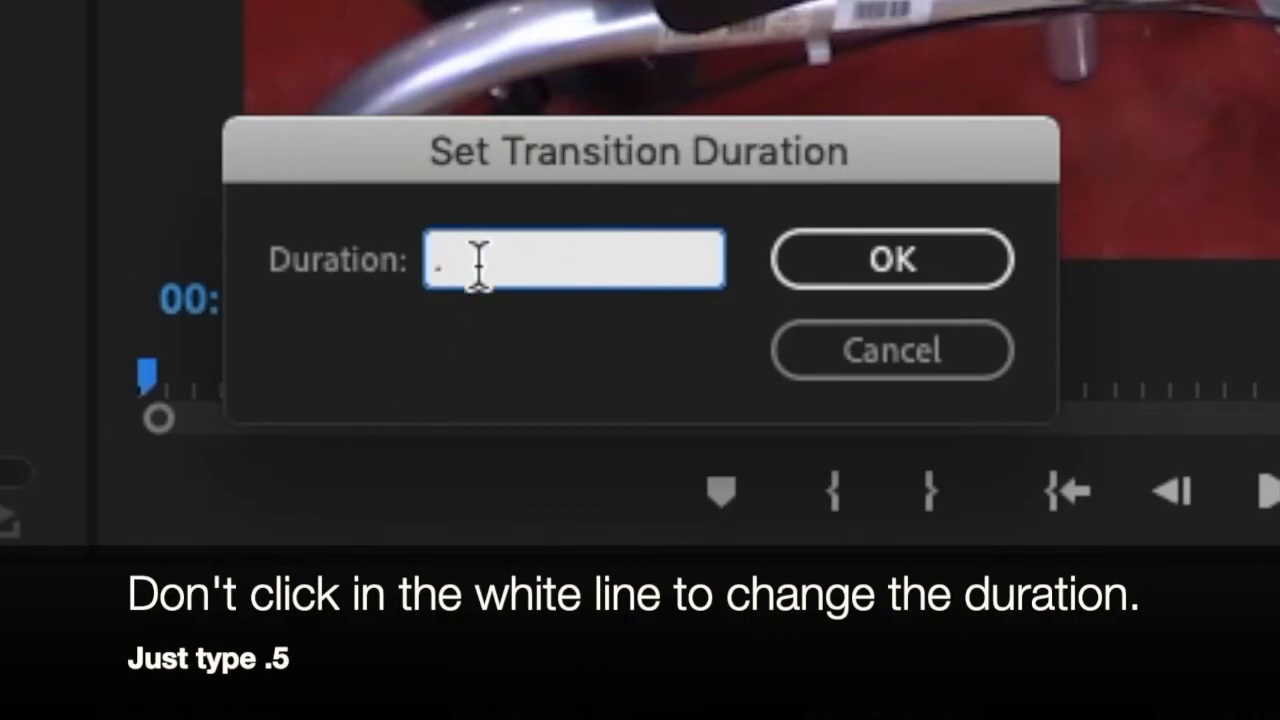
type("5")
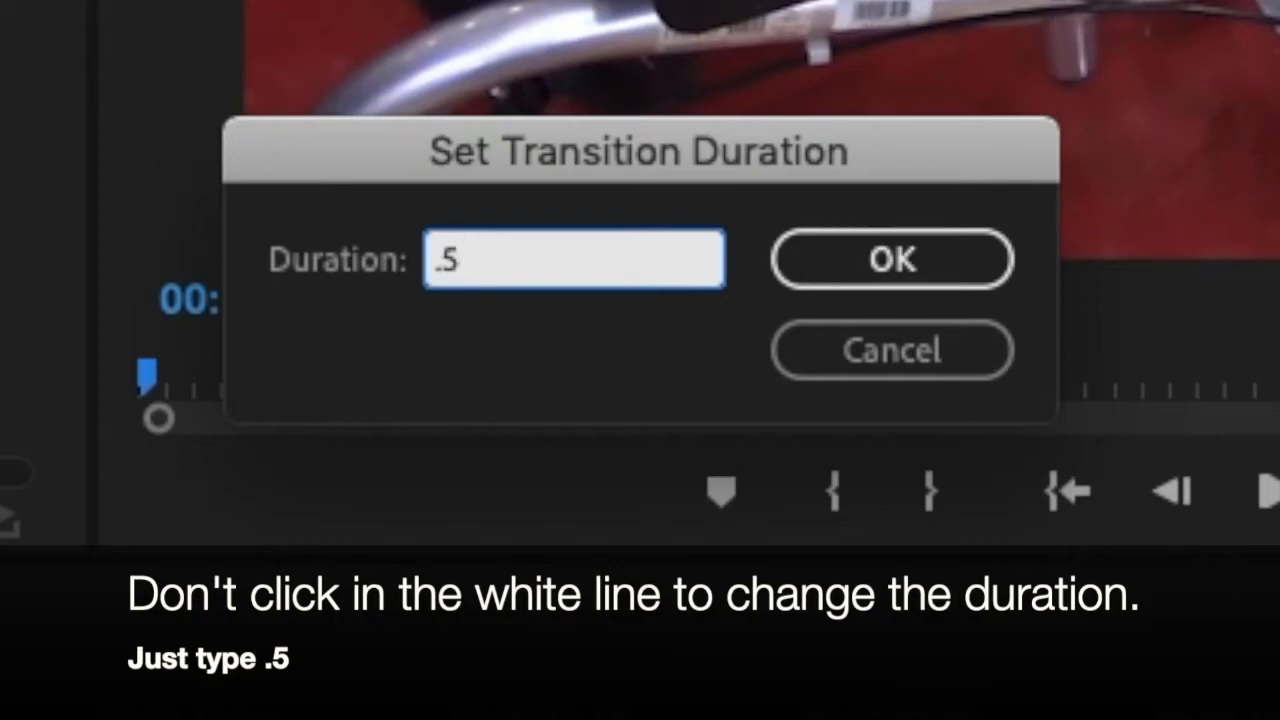
key("Return")
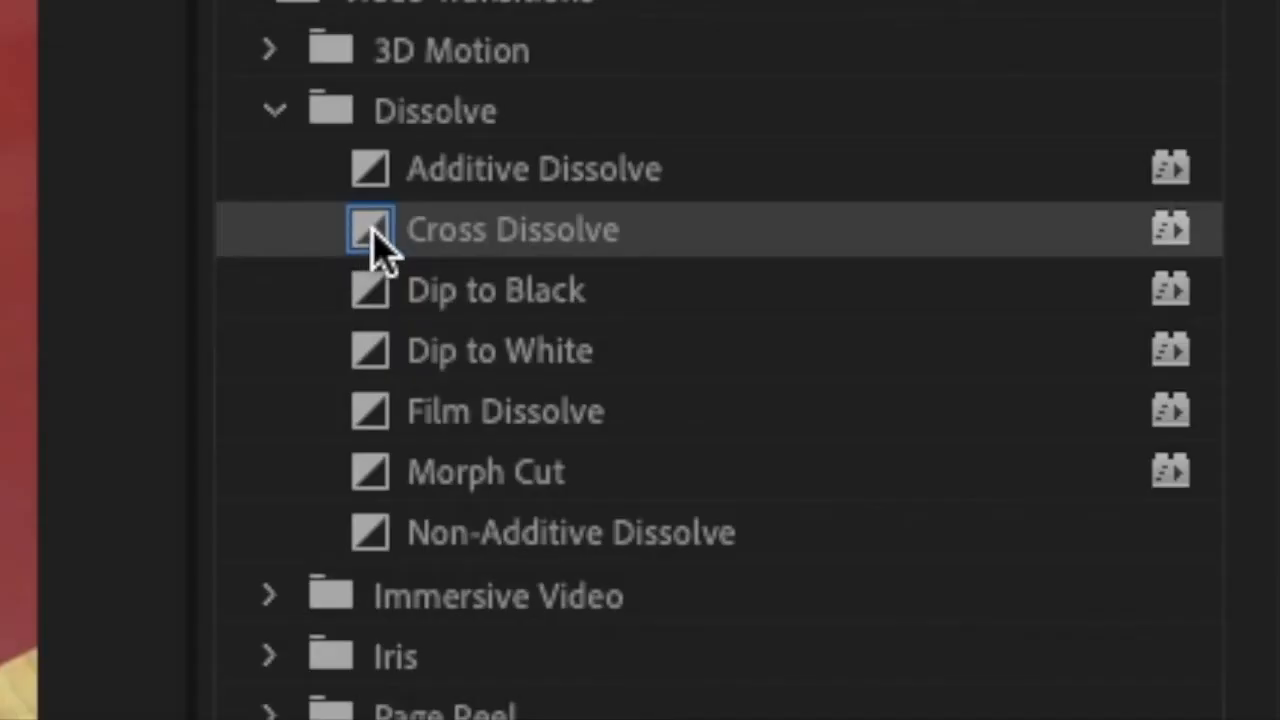
Add a Cross Dissolve at the cut near 00:00:56:00, before the next serve shot, and set its duration to .5.
left_click_drag(371, 243, 150, 600)
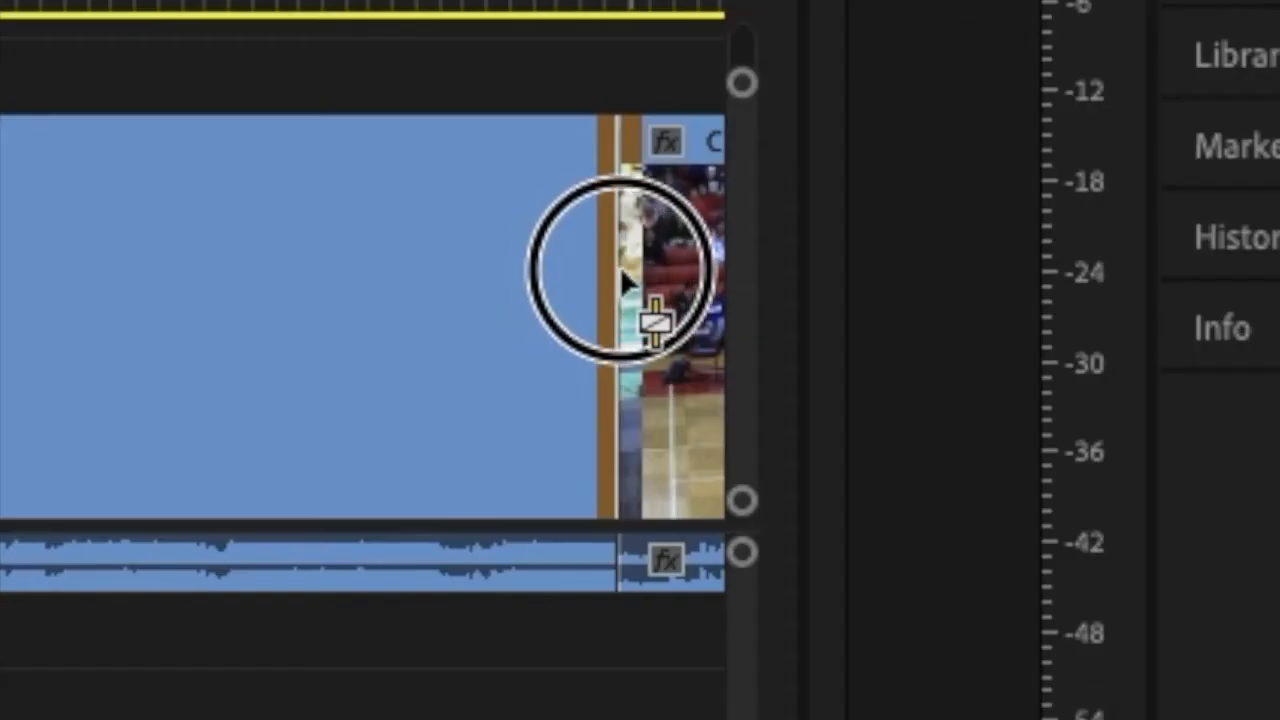
mouse_move(620, 268)
left_mouse_down()
mouse_move(553, 281)
mouse_move(671, 281)
mouse_move(628, 284)
left_mouse_up()
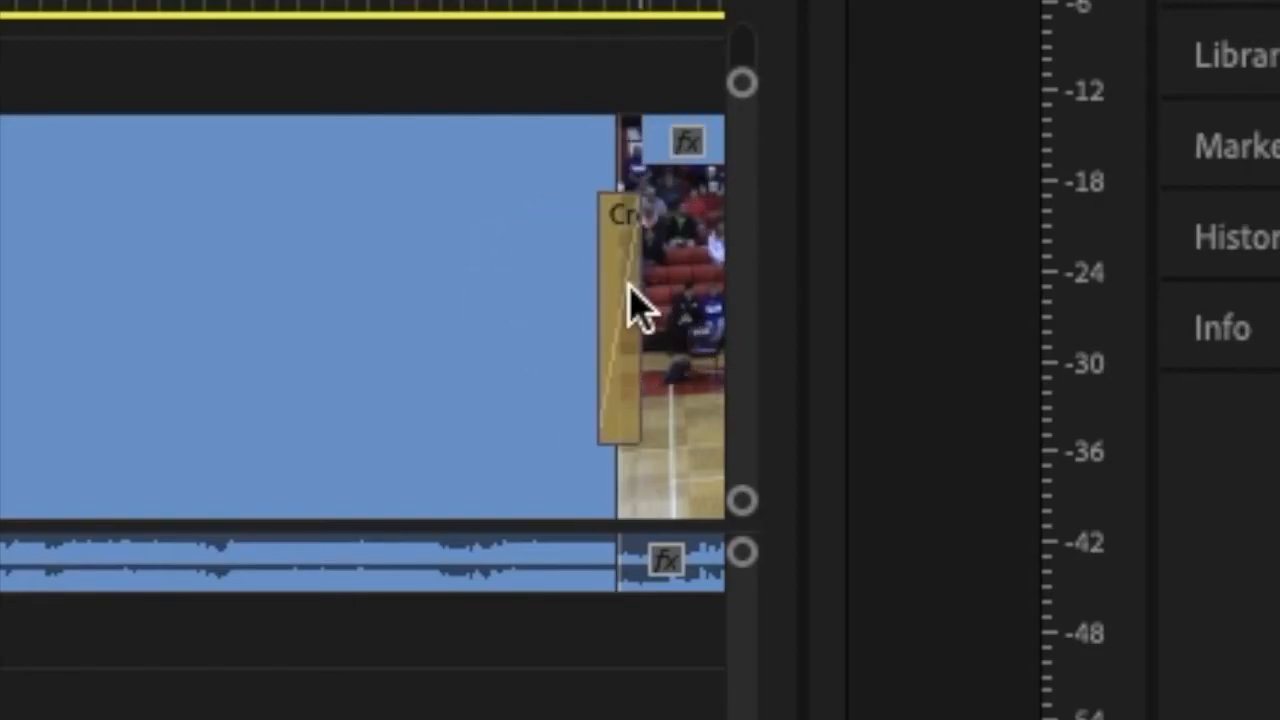
right_click(627, 290)
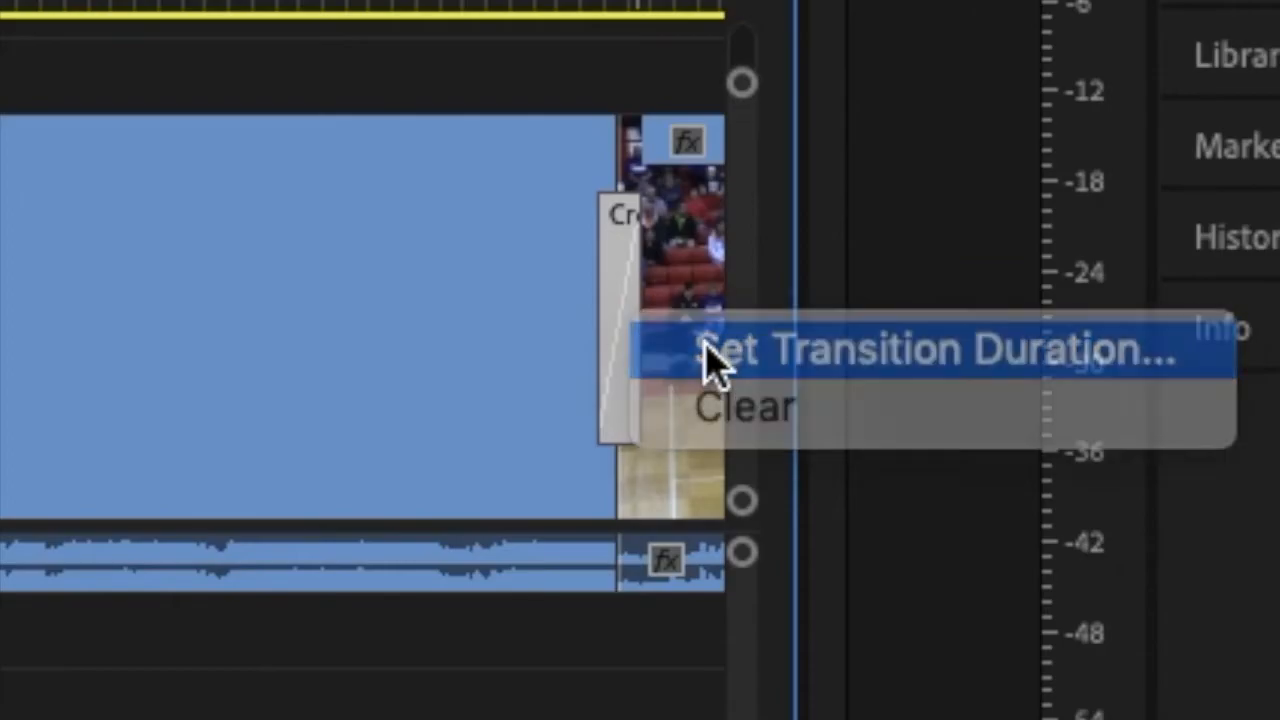
left_click(712, 350)
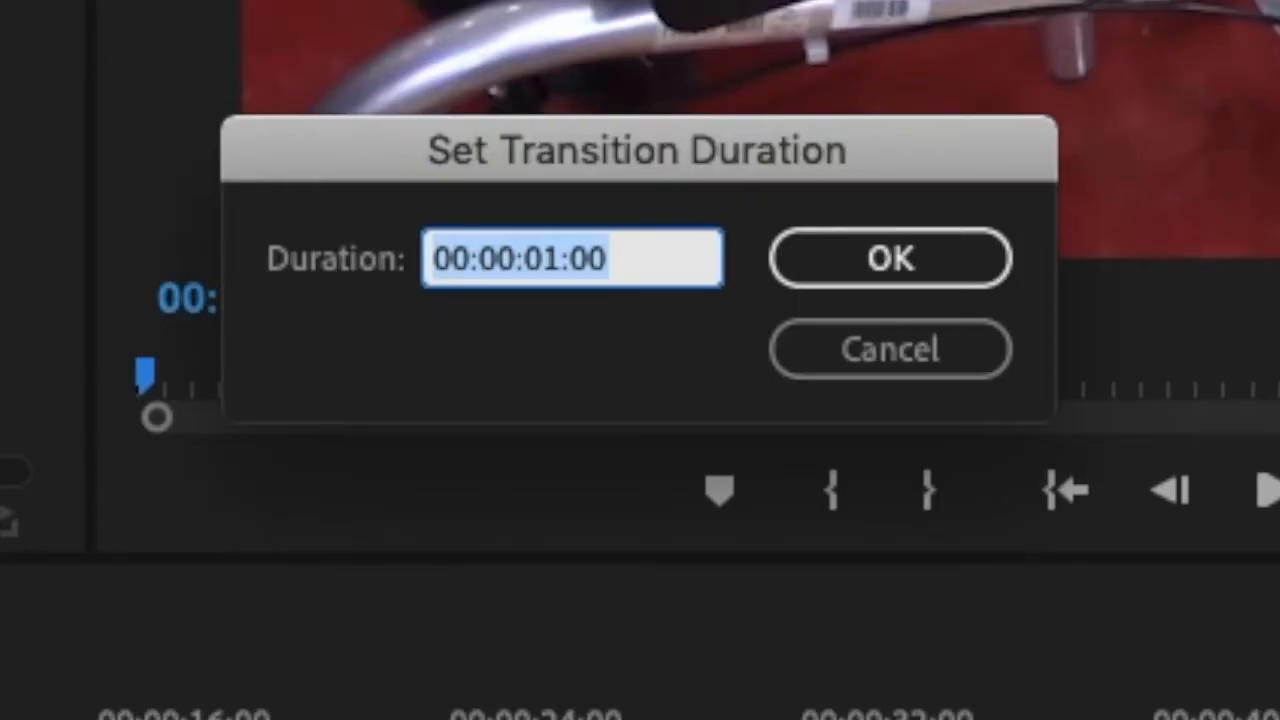
type(".5")
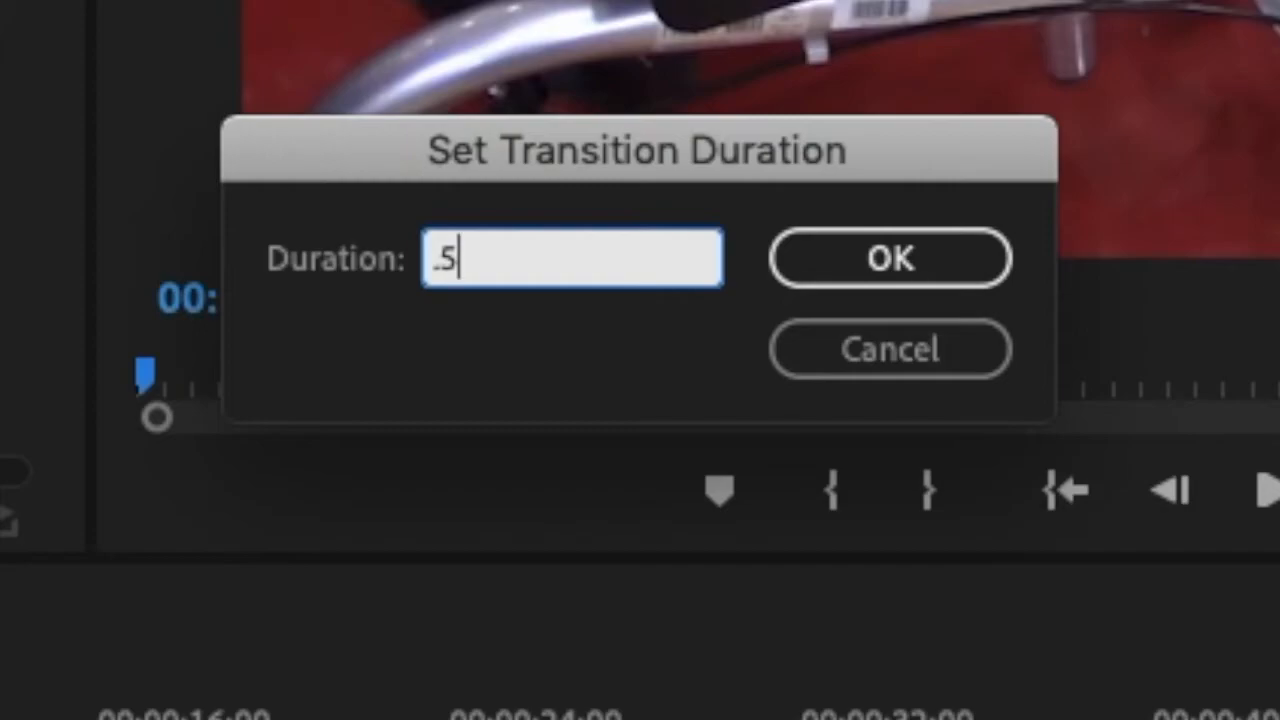
left_click(891, 261)
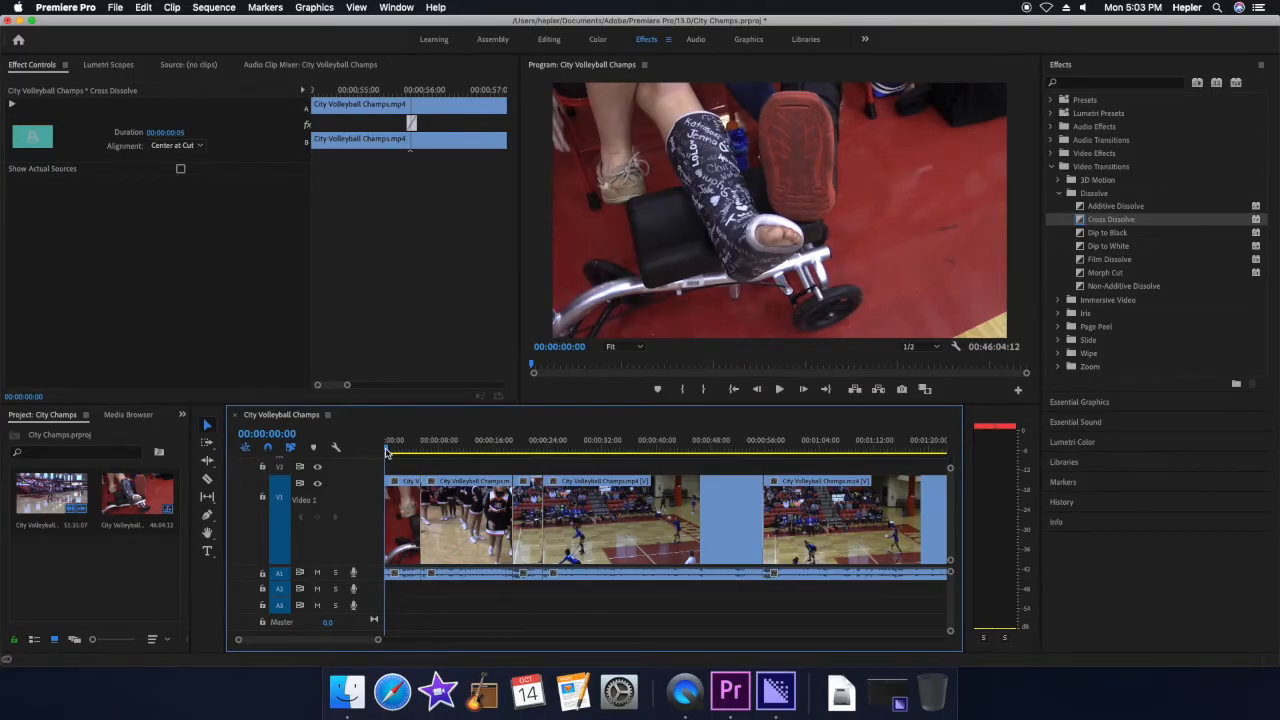
Cut the clip at the serve near 00:01:14:00 and ripple delete the segment between the cut near 00:01:00:00 and this one.
key("space")
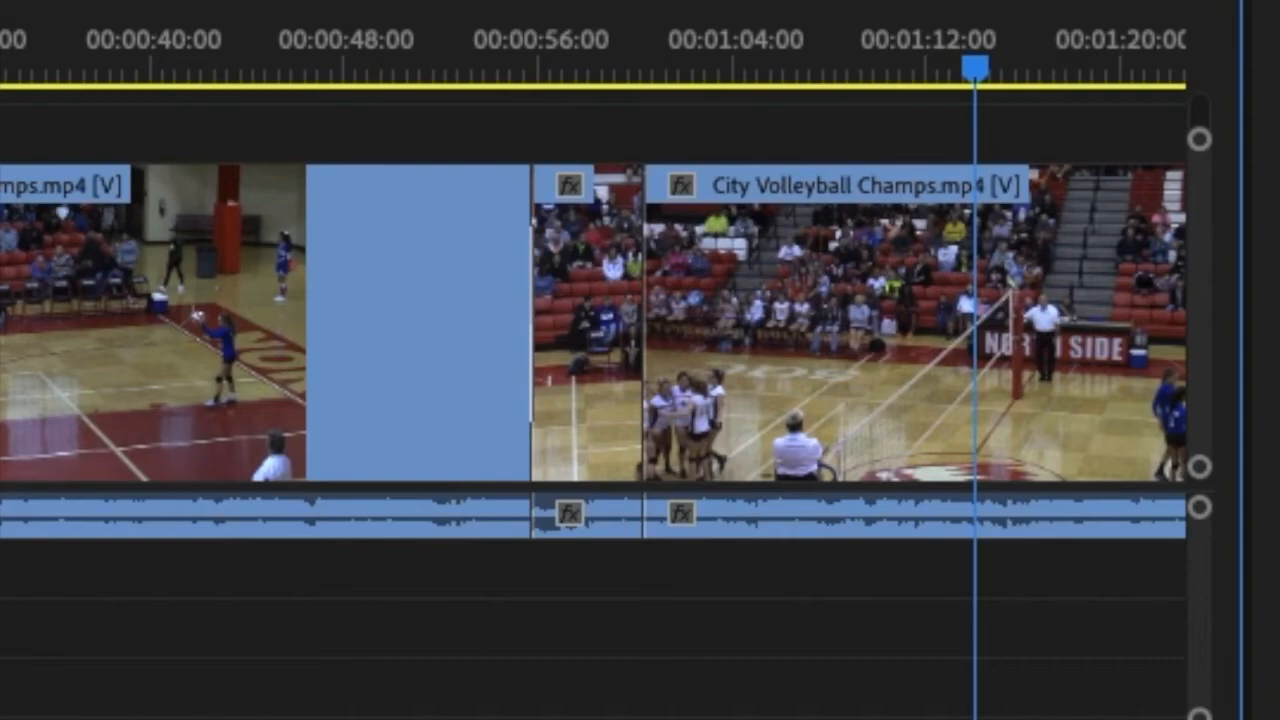
key("ctrl+k")
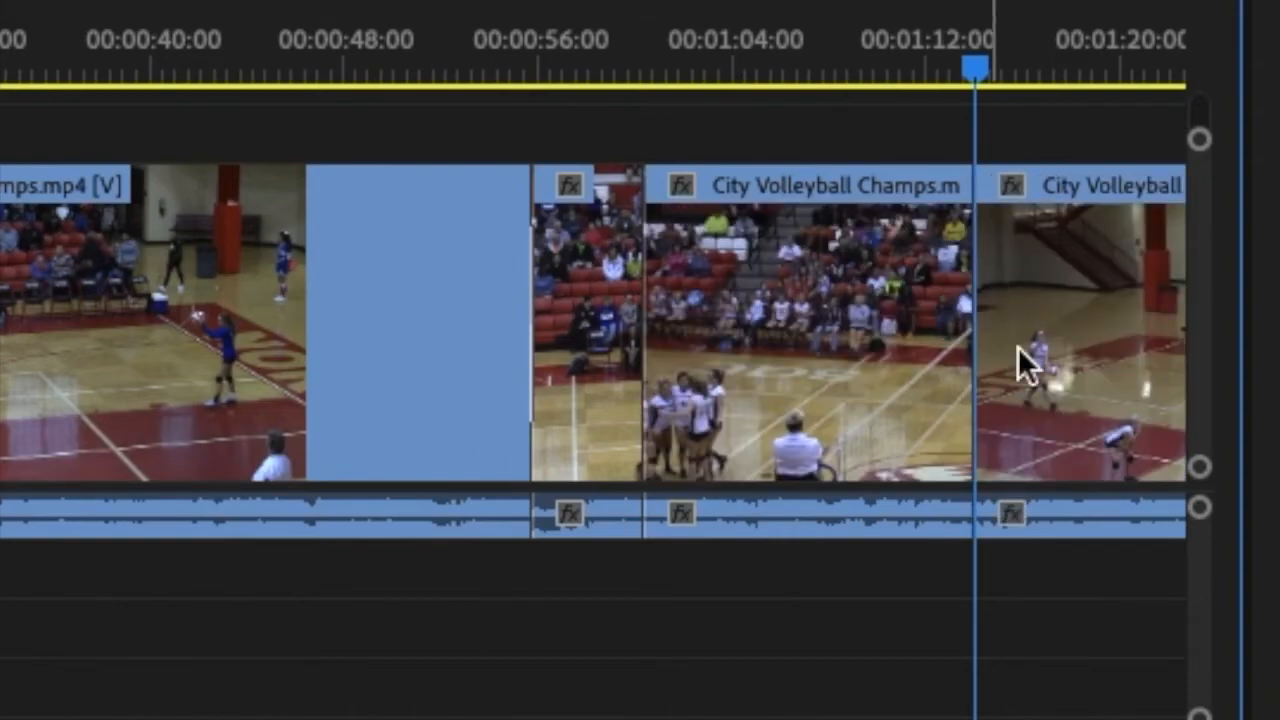
right_click(782, 316)
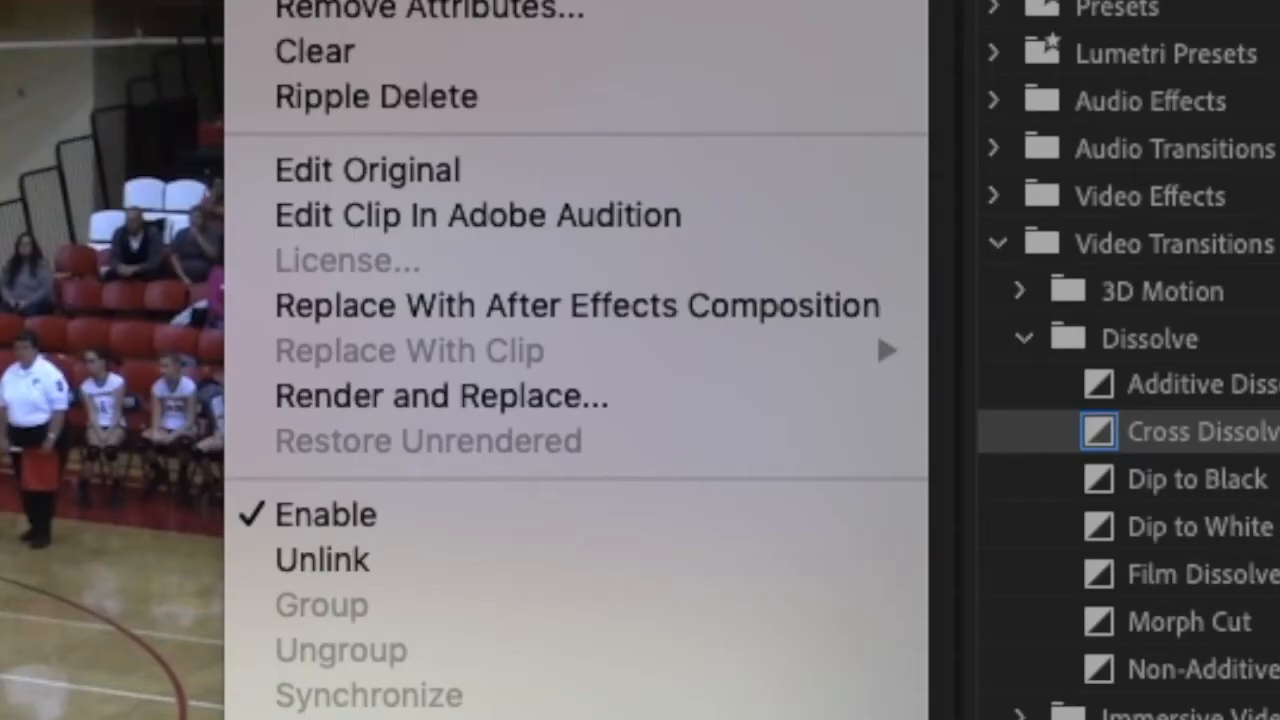
left_click(410, 102)
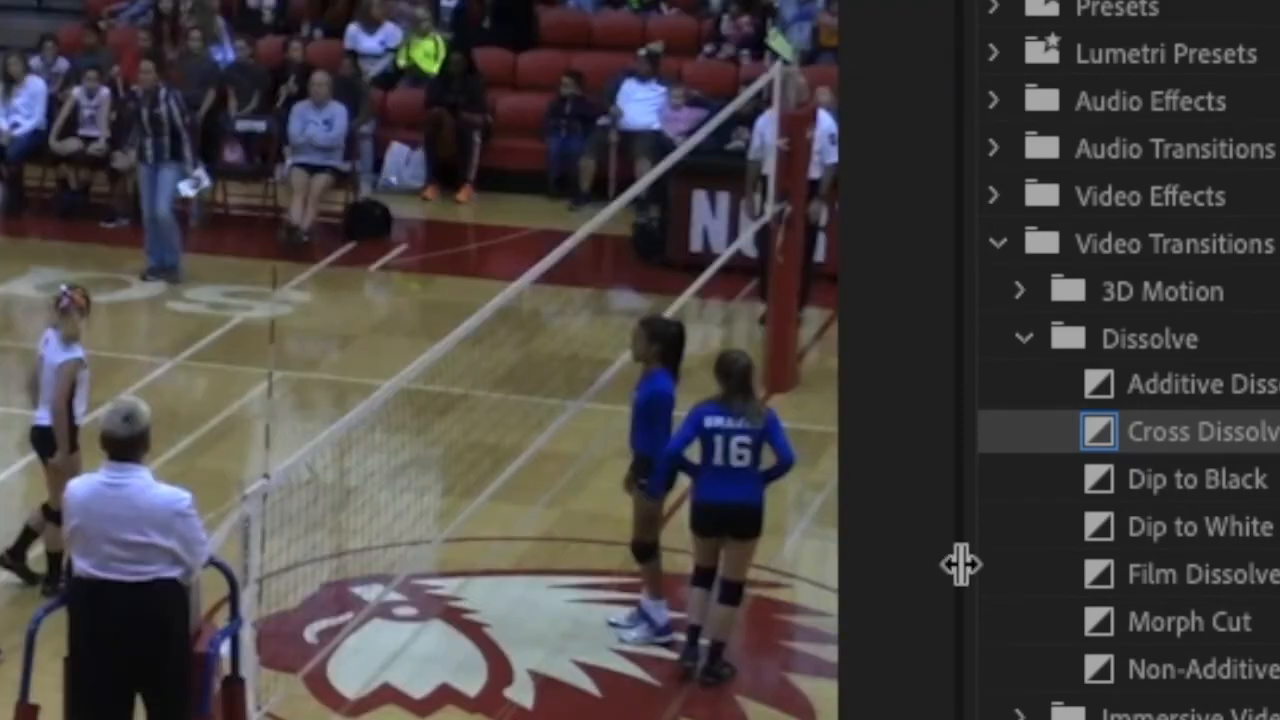
Add a Cross Dissolve at the cut near 00:01:00:00, set its duration to .5 and examine it close up in the timeline.
left_click_drag(1110, 442, 346, 305)
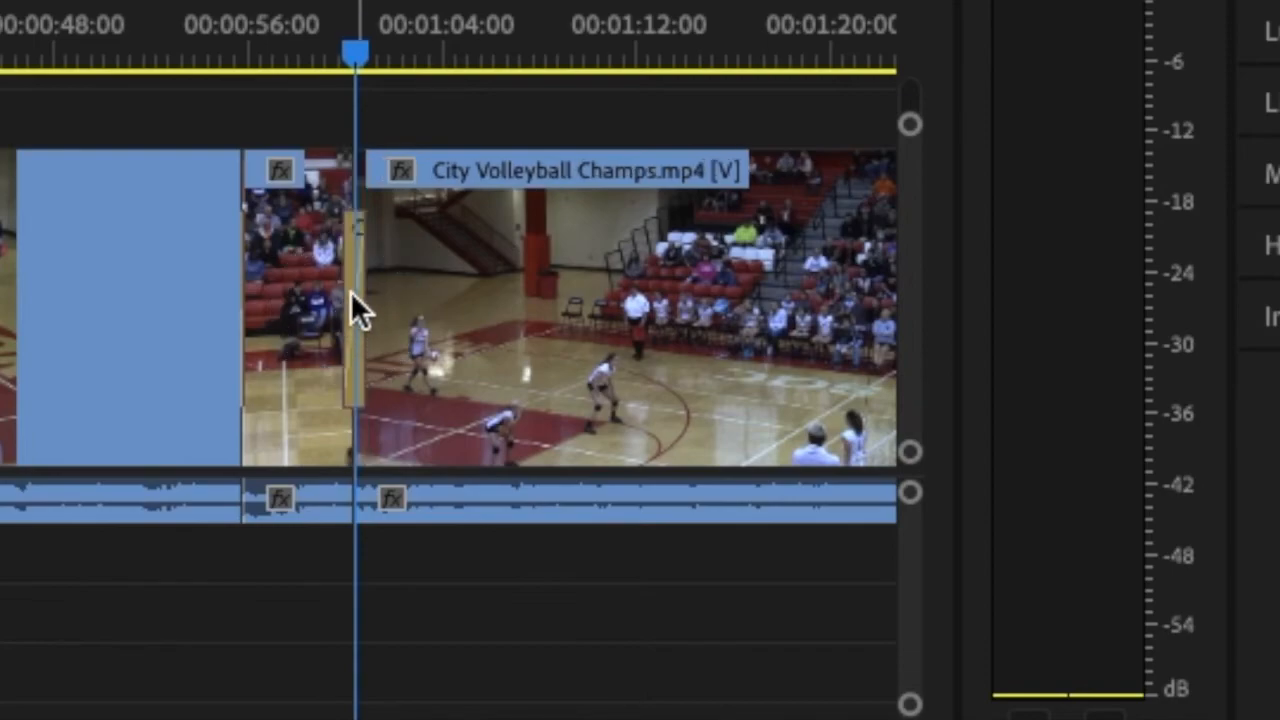
right_click(352, 293)
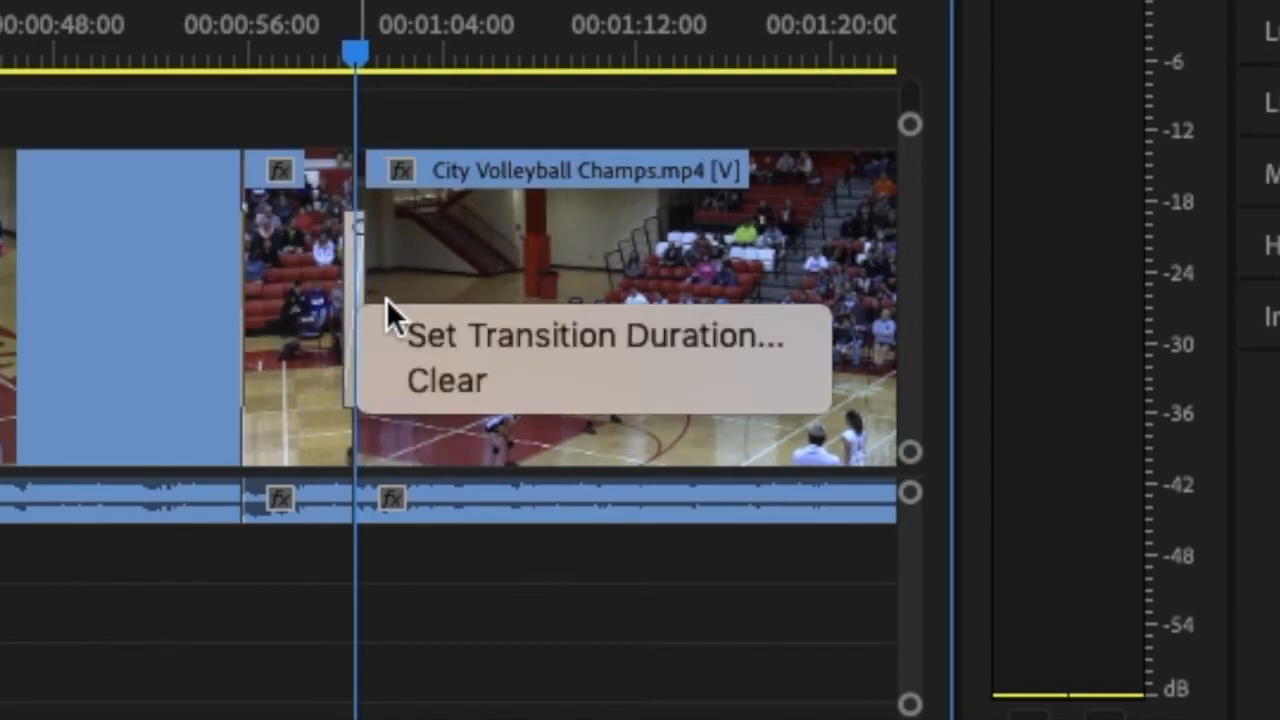
left_click(429, 329)
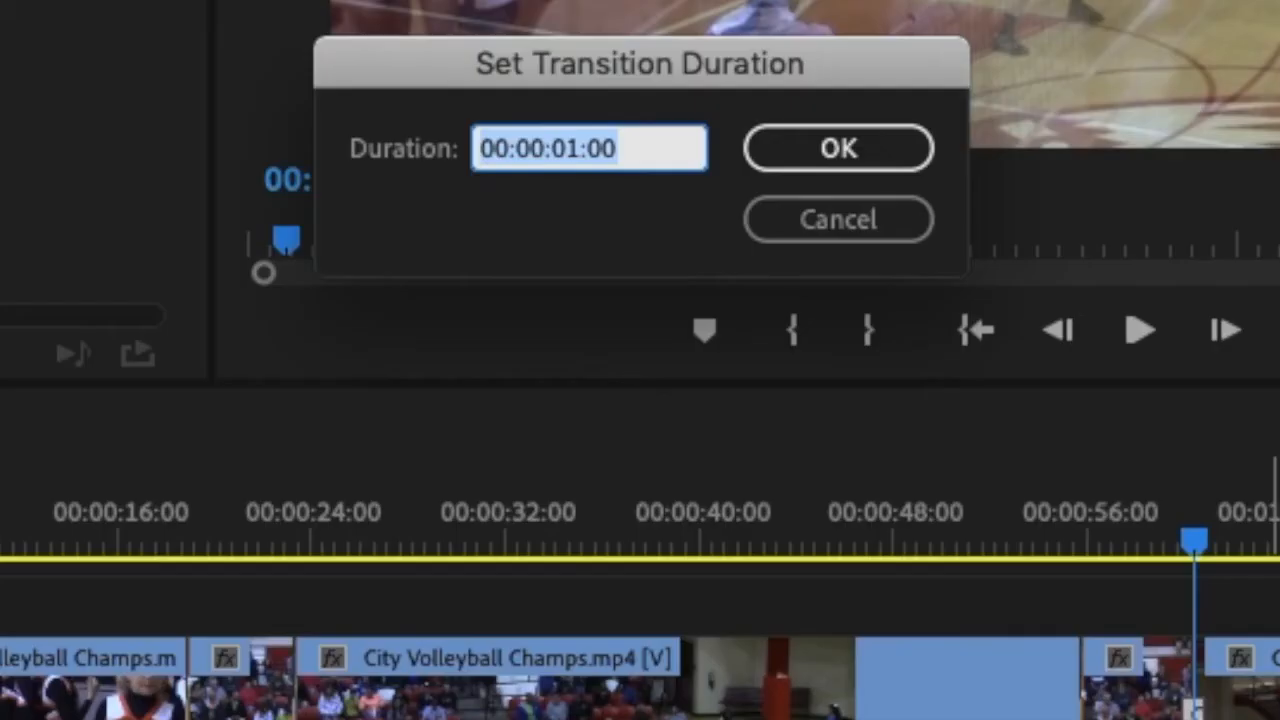
type(".5")
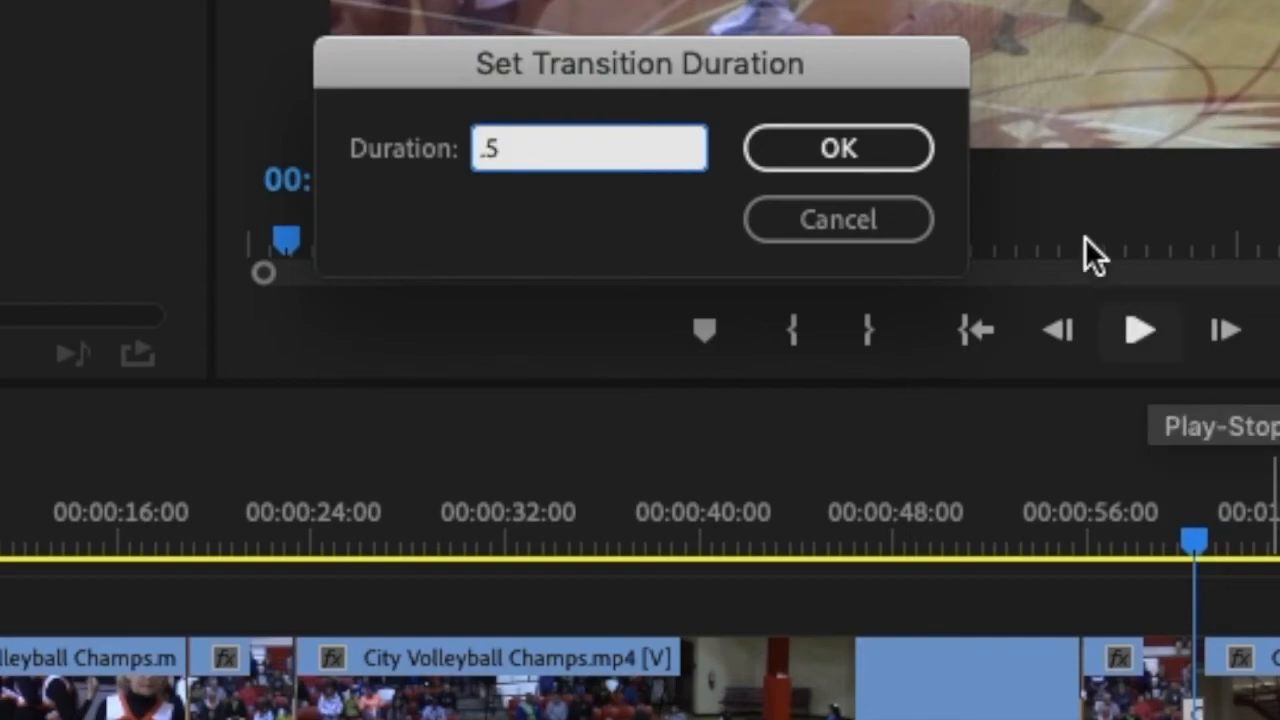
left_click(838, 148)
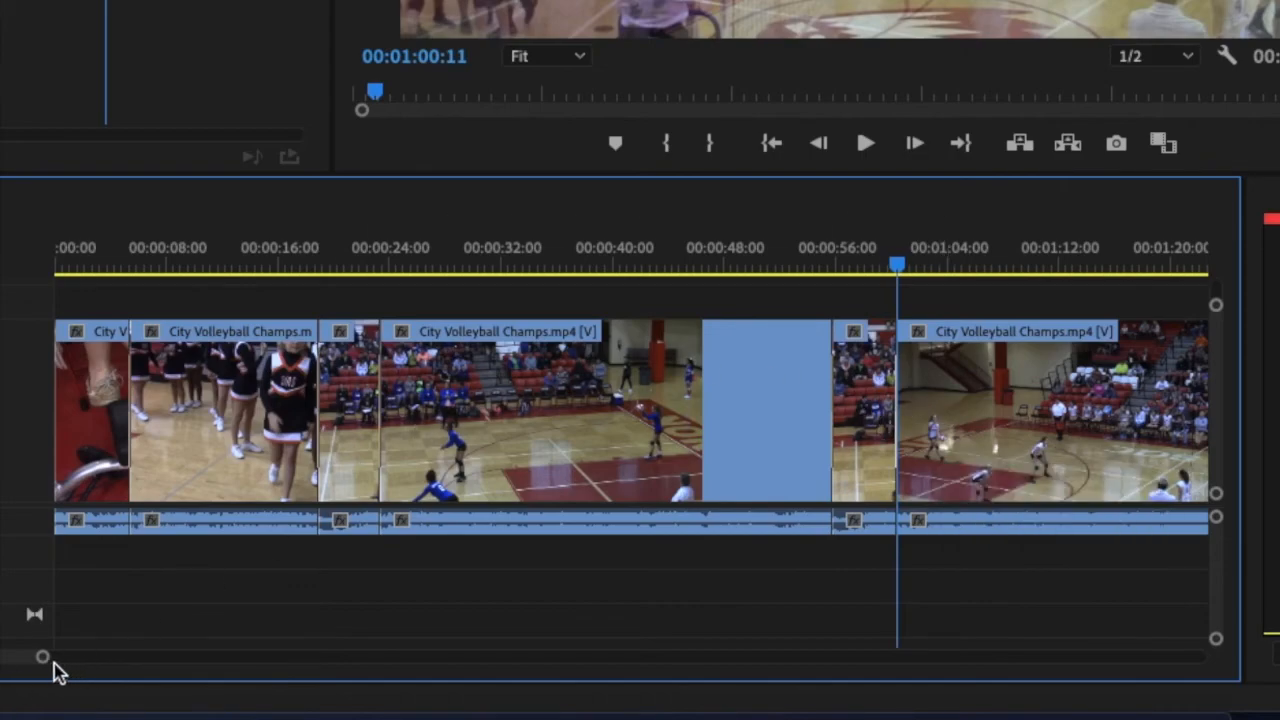
left_click_drag(44, 660, 0, 662)
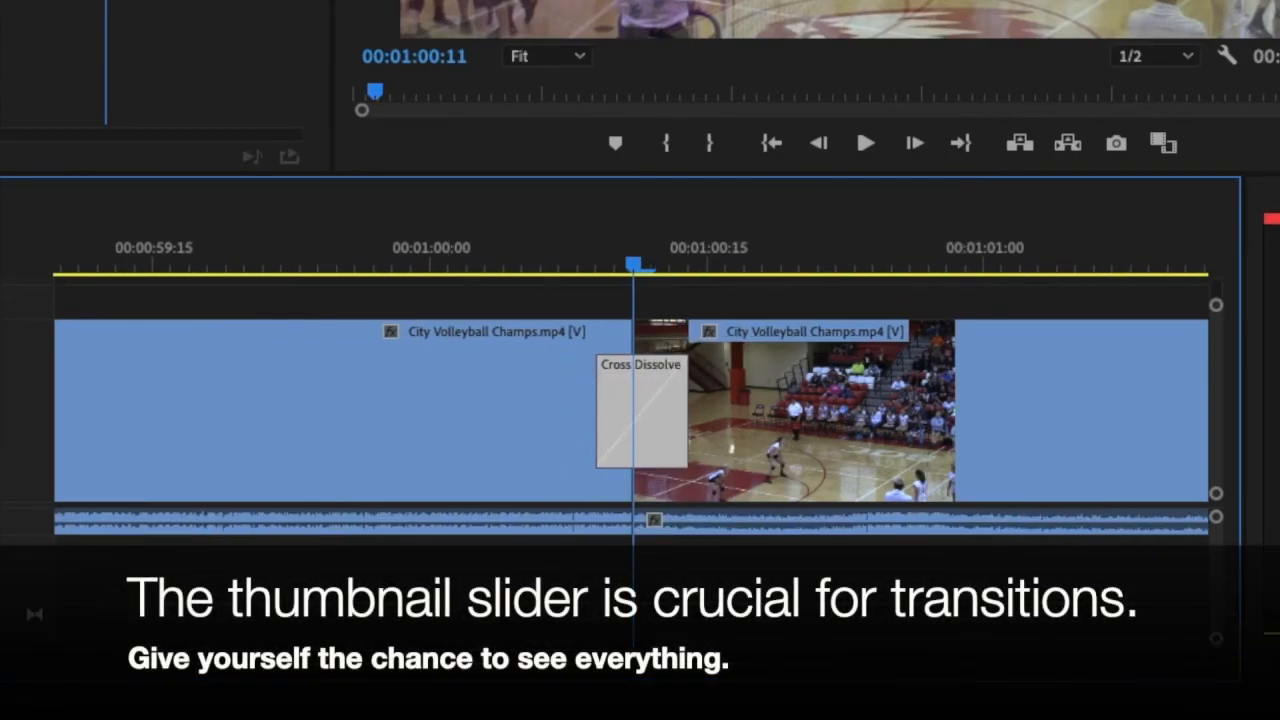
left_click_drag(1, 663, 246, 669)
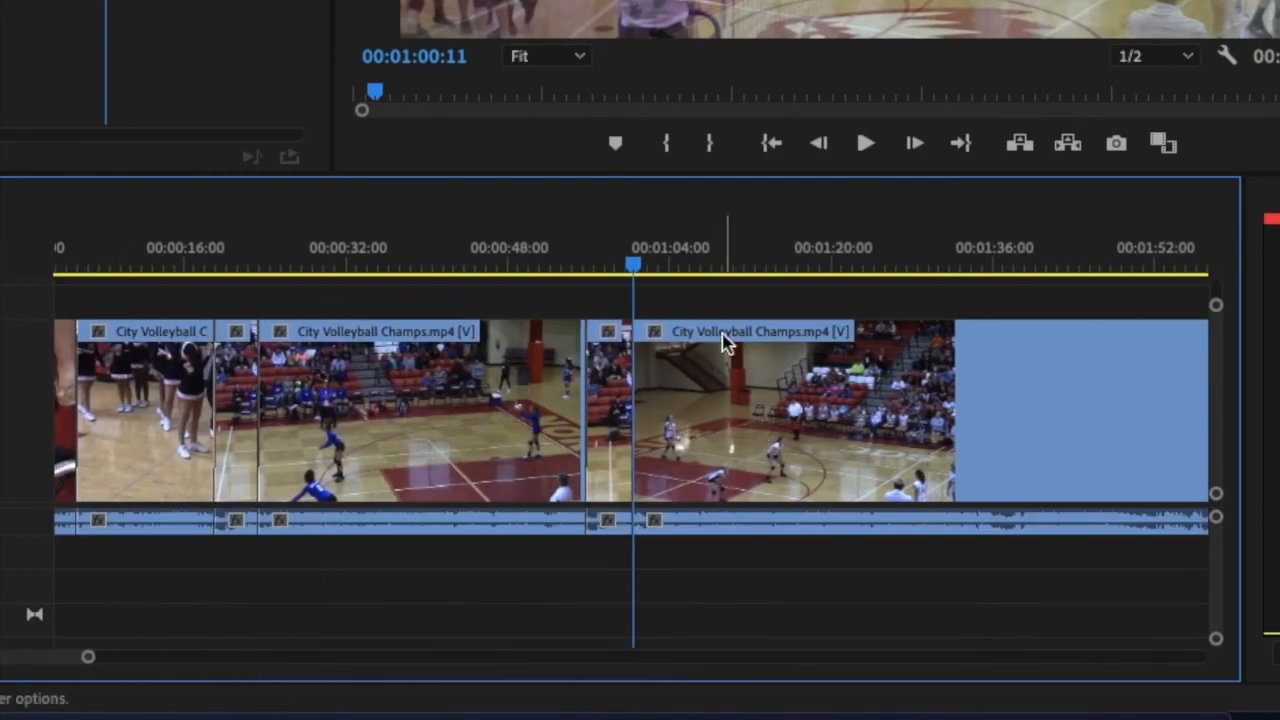
Move the playhead to the end of the sequence and return it to the beginning.
left_click_drag(637, 272, 11, 271)
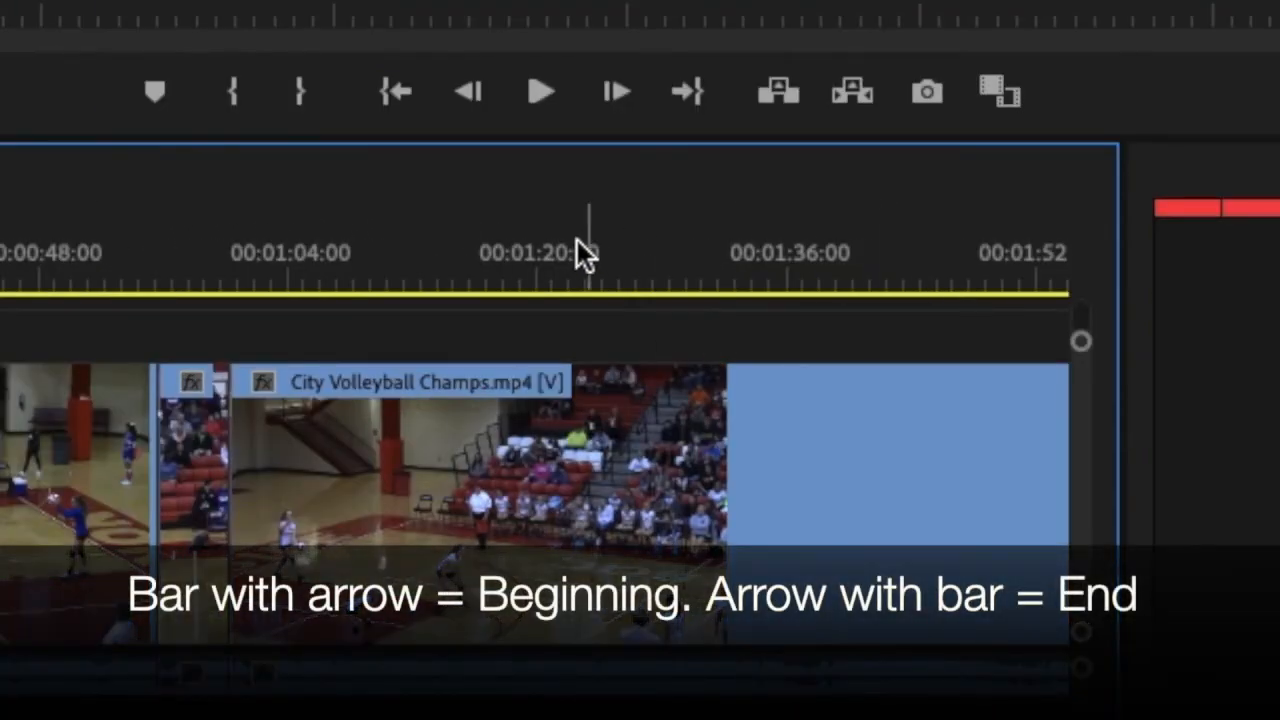
left_click(394, 95)
left_click(693, 92)
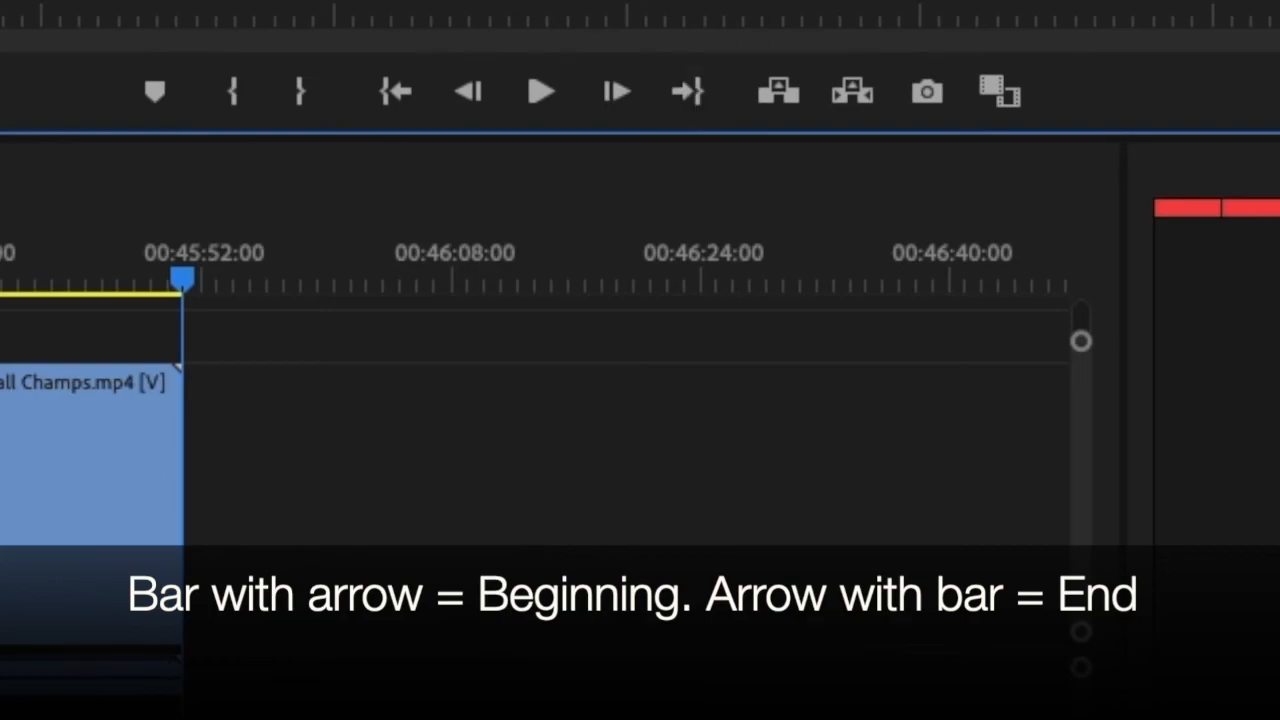
left_click(396, 93)
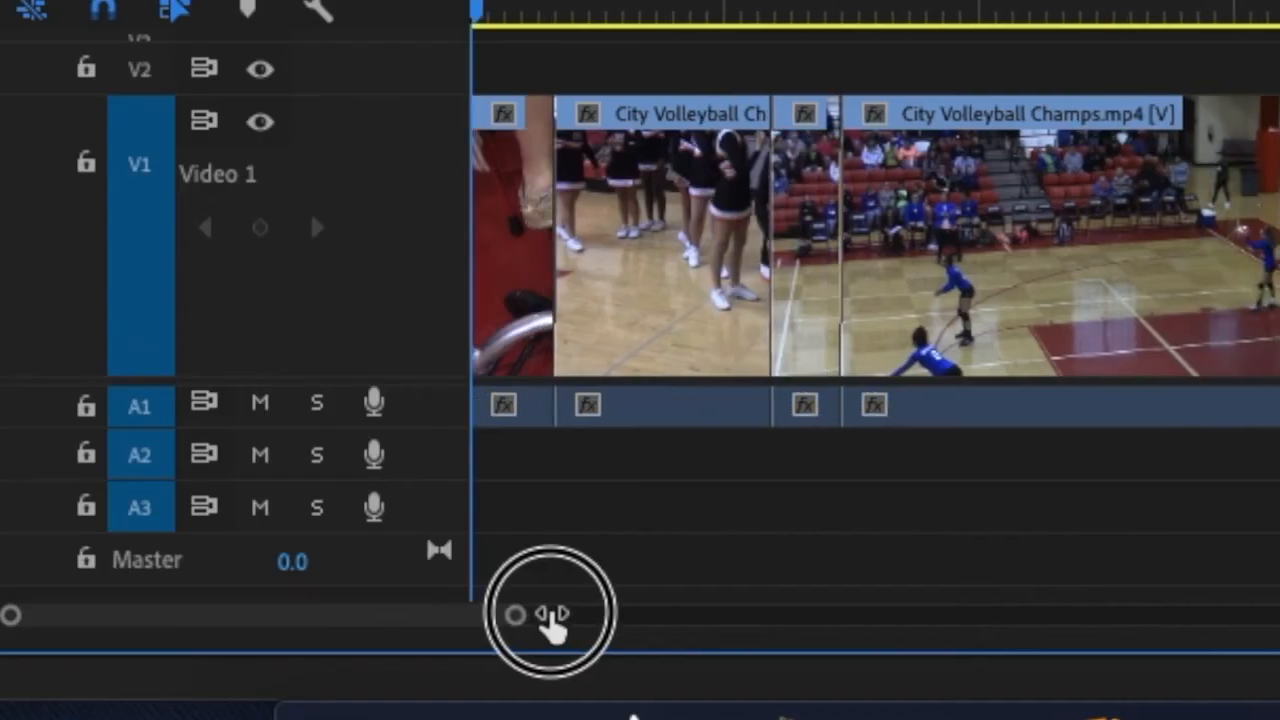
Examine the first Cross Dissolve, between the opening shot and the cheerleader shot, close up in the timeline.
left_click_drag(543, 609, 476, 609)
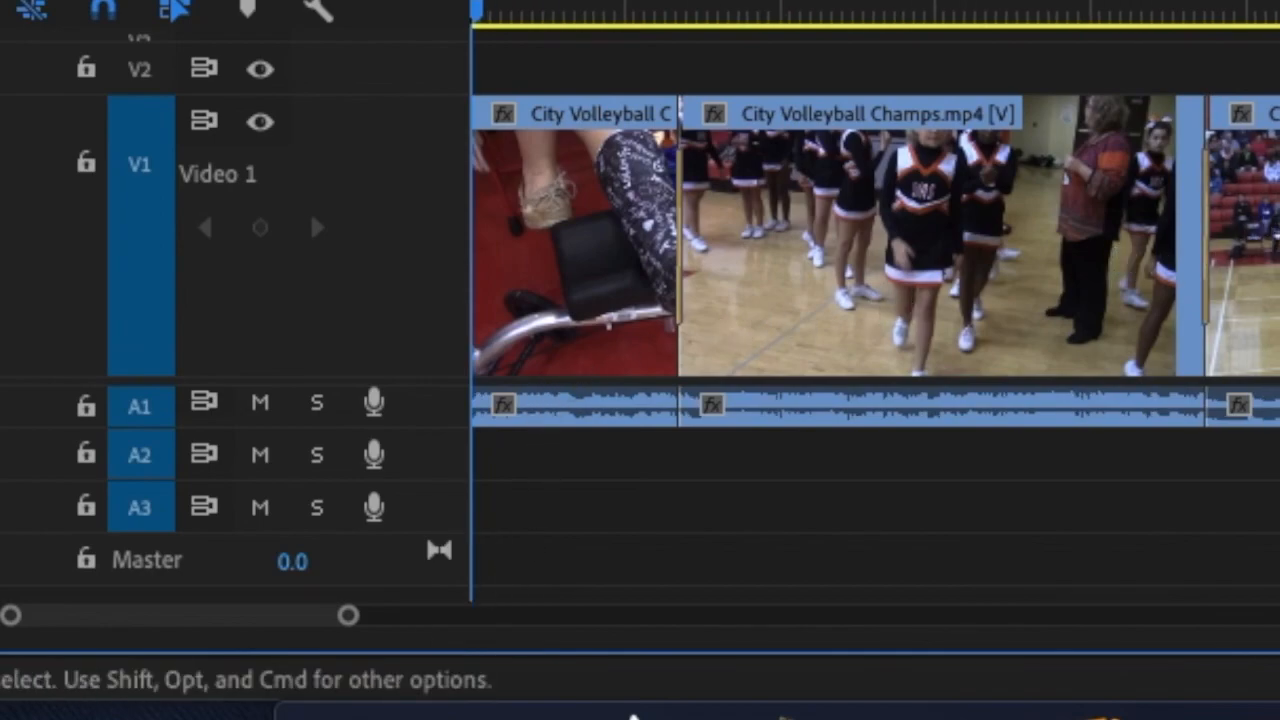
left_click_drag(348, 617, 313, 620)
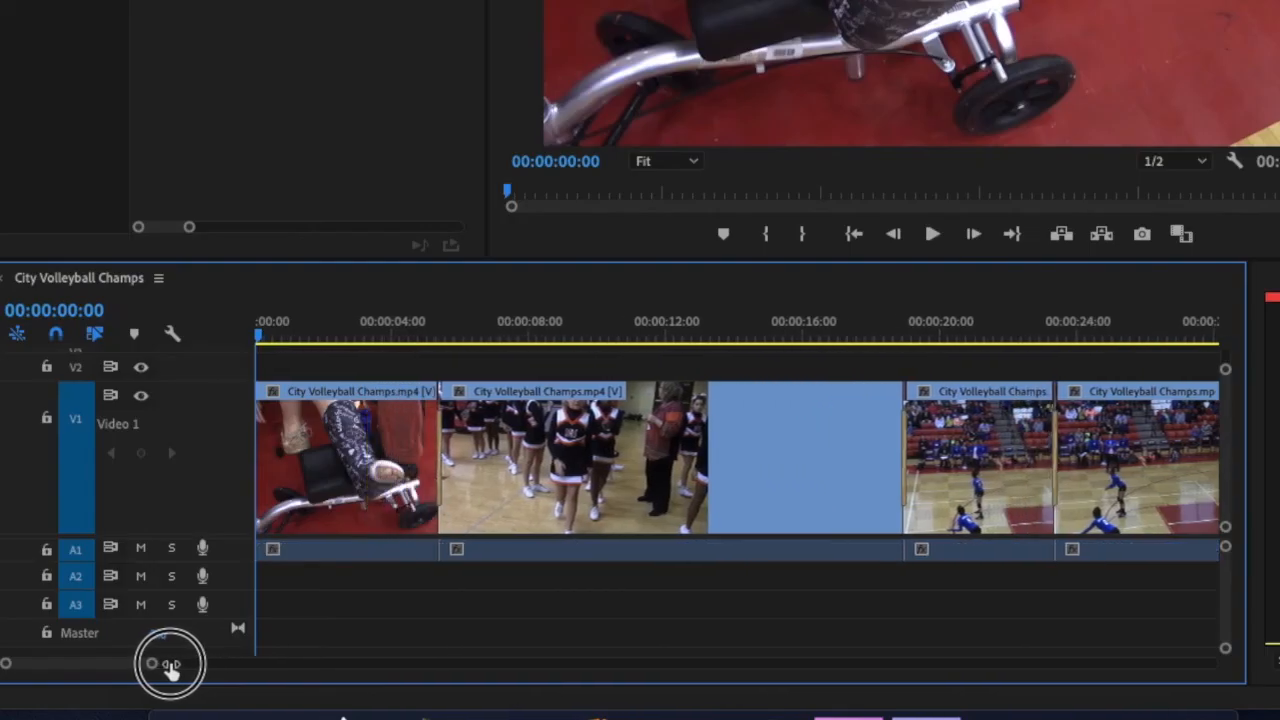
left_click_drag(170, 668, 134, 664)
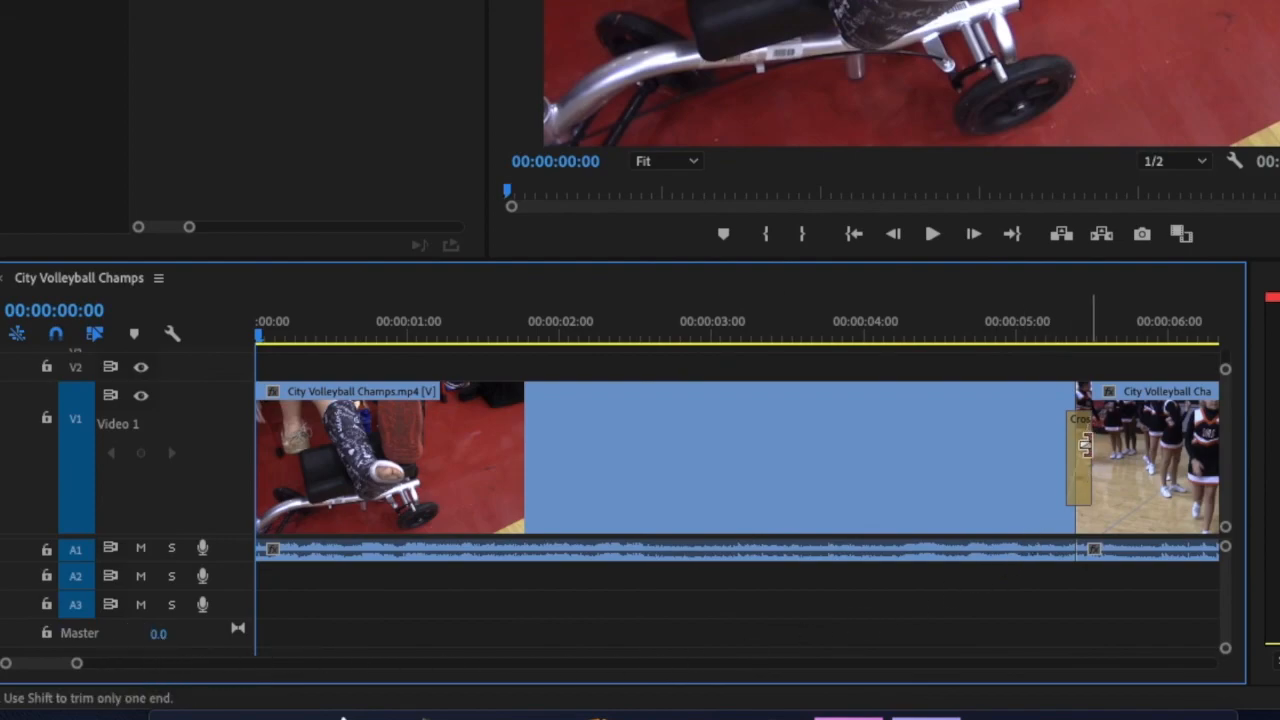